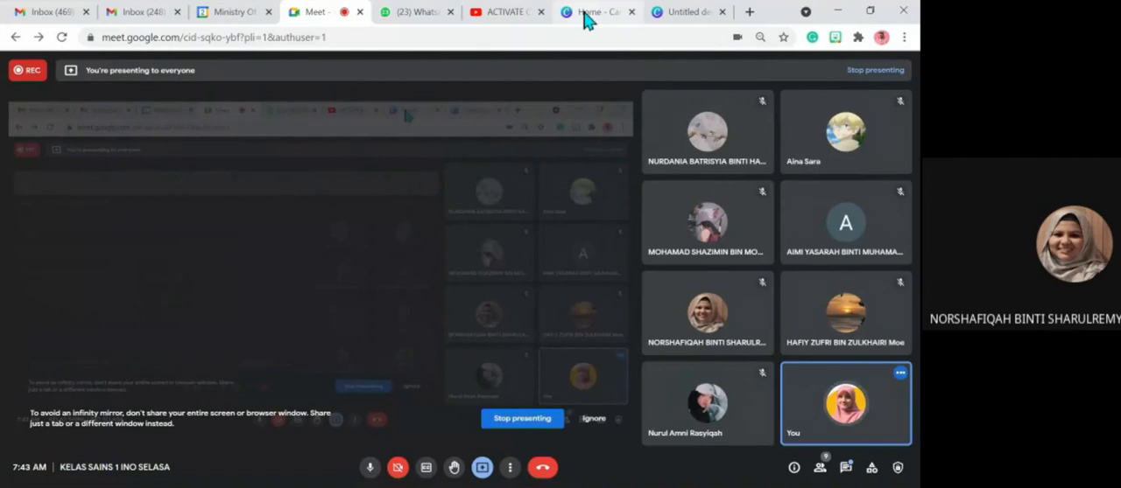
- Close the two open Canva browser tabs and open a new empty tab
click(586, 18)
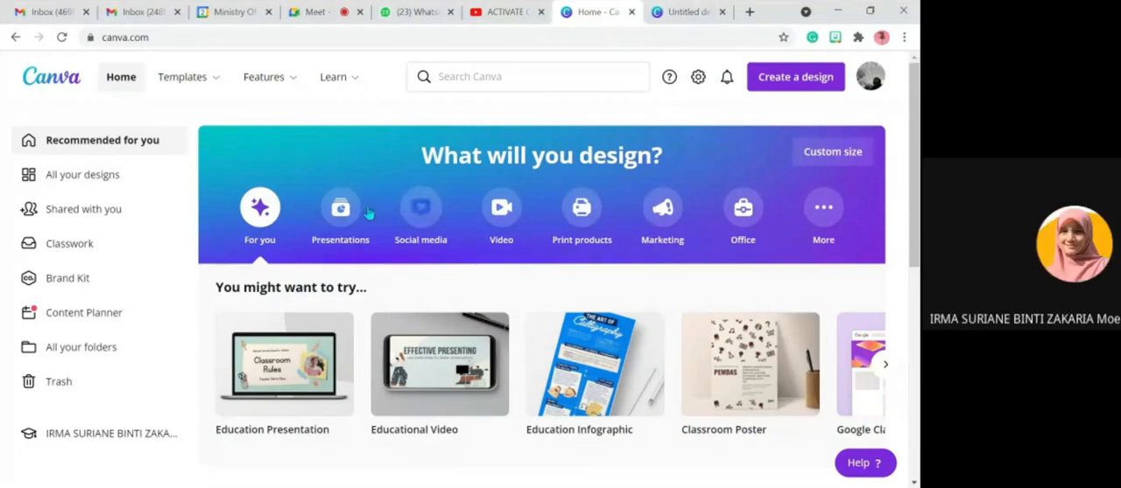
click(631, 12)
click(631, 11)
click(658, 12)
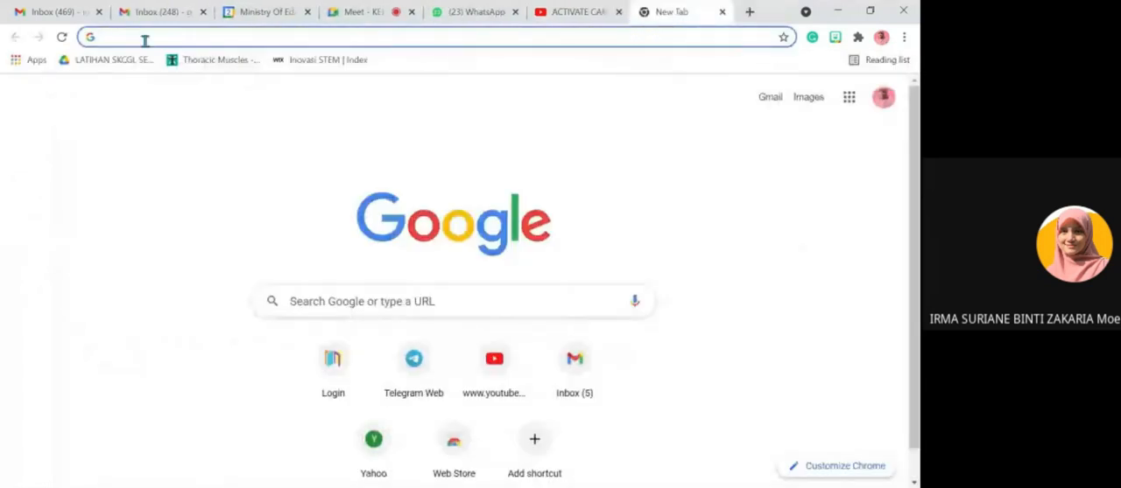
- Search the web for "canva for education" and open the official Canva for Education page
text(canva)
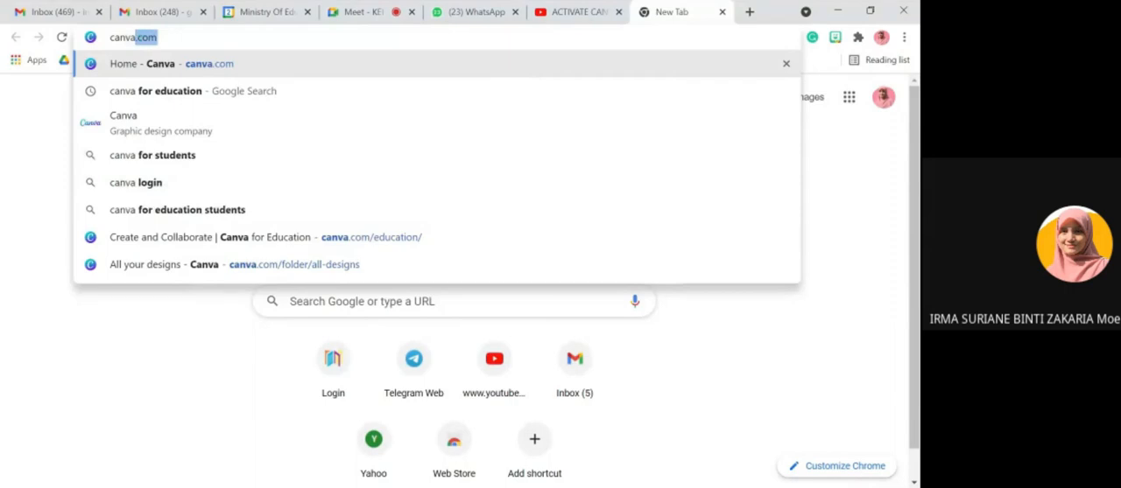
text( for education)
key(Return)
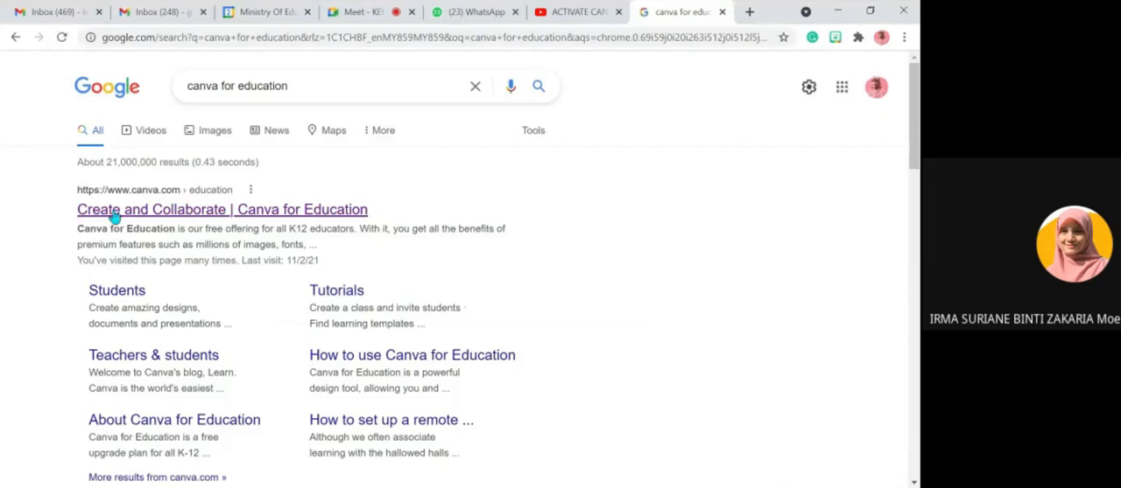
click(217, 215)
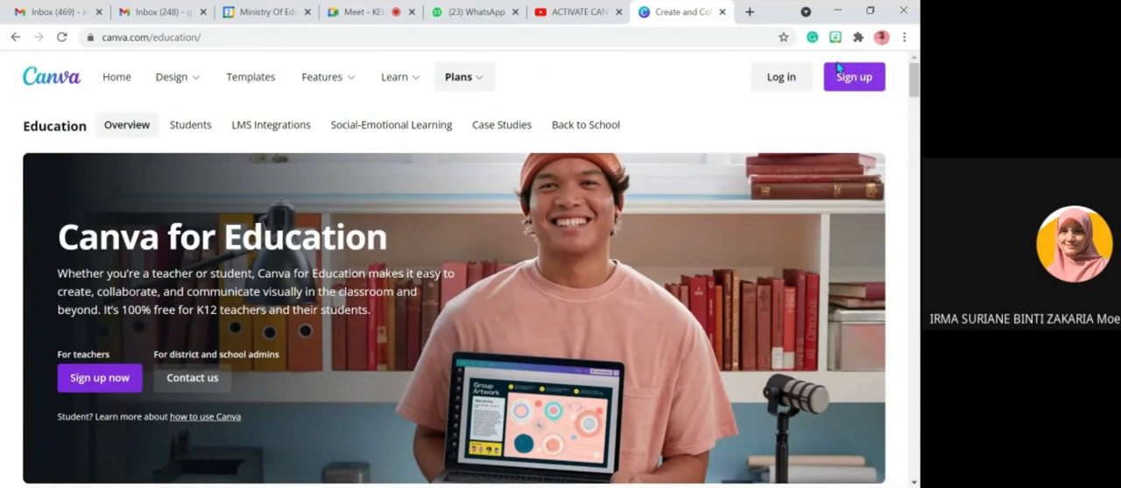
- Log in to Canva and look through the suggested design types on the home page
click(781, 91)
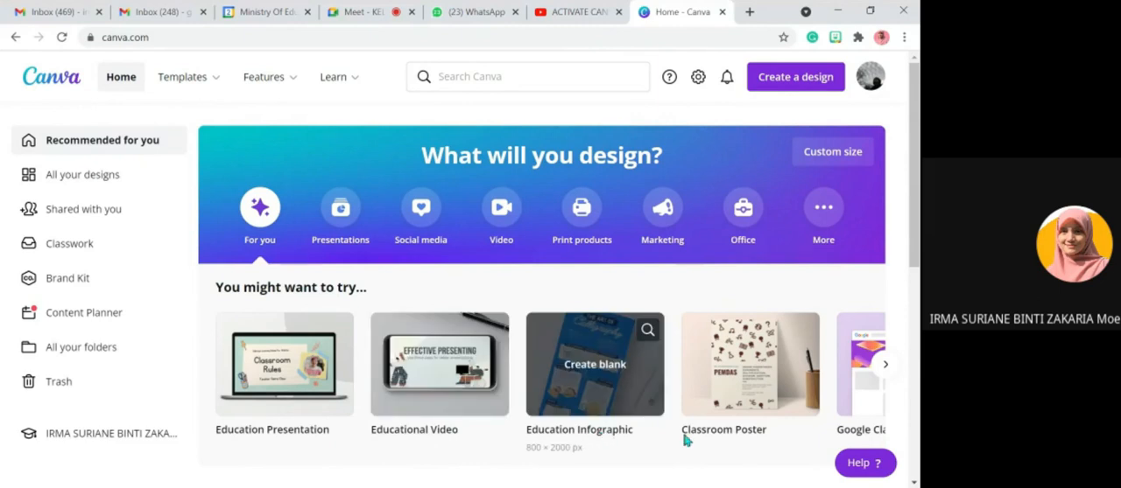
click(884, 366)
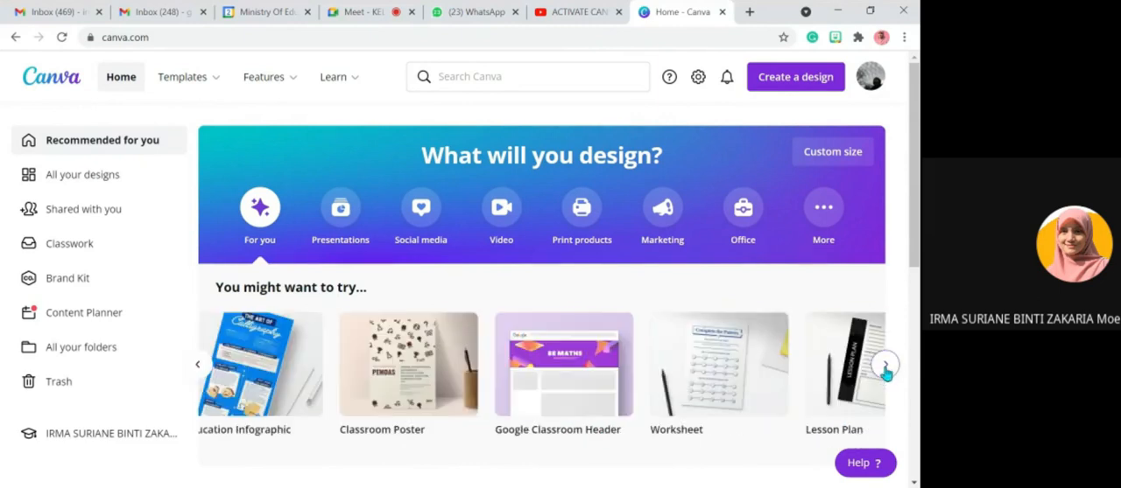
click(884, 368)
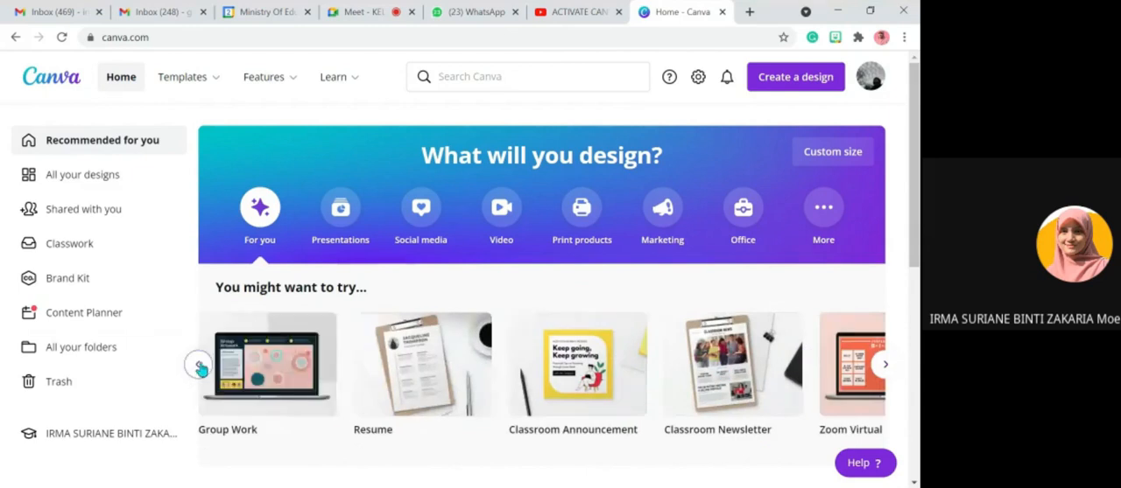
click(199, 369)
click(198, 369)
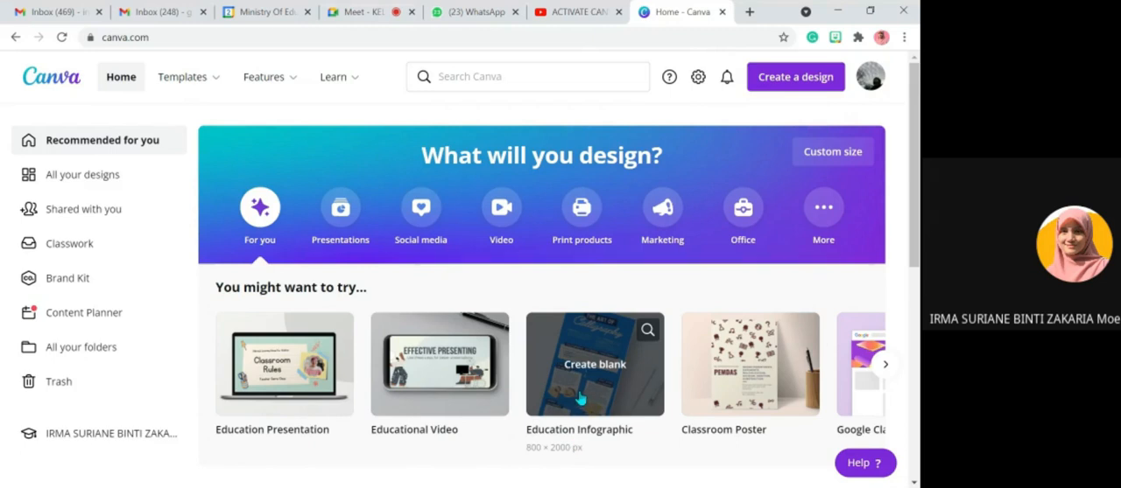
- Switch to the Google Meet call and add the participant with the raised hand as co-host
click(359, 12)
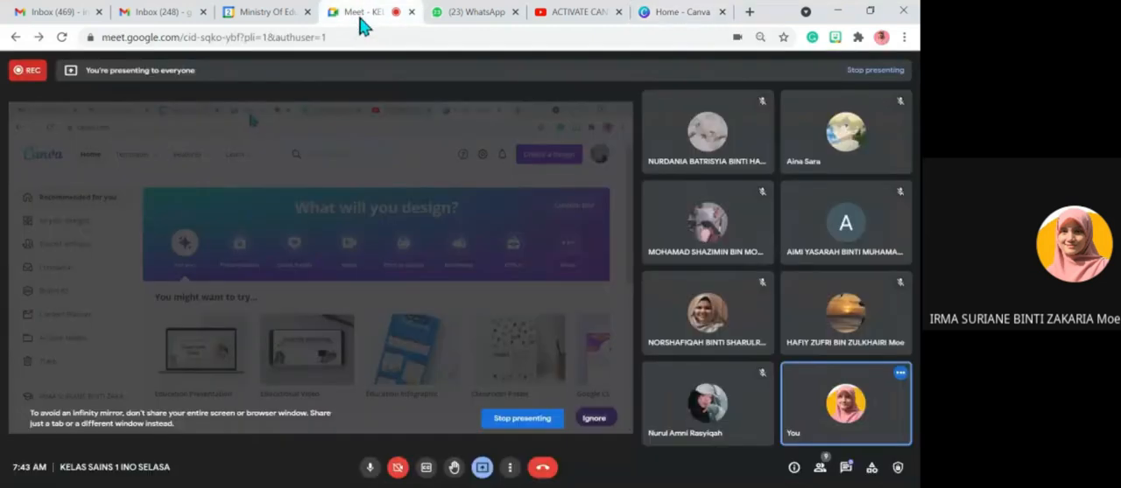
click(563, 116)
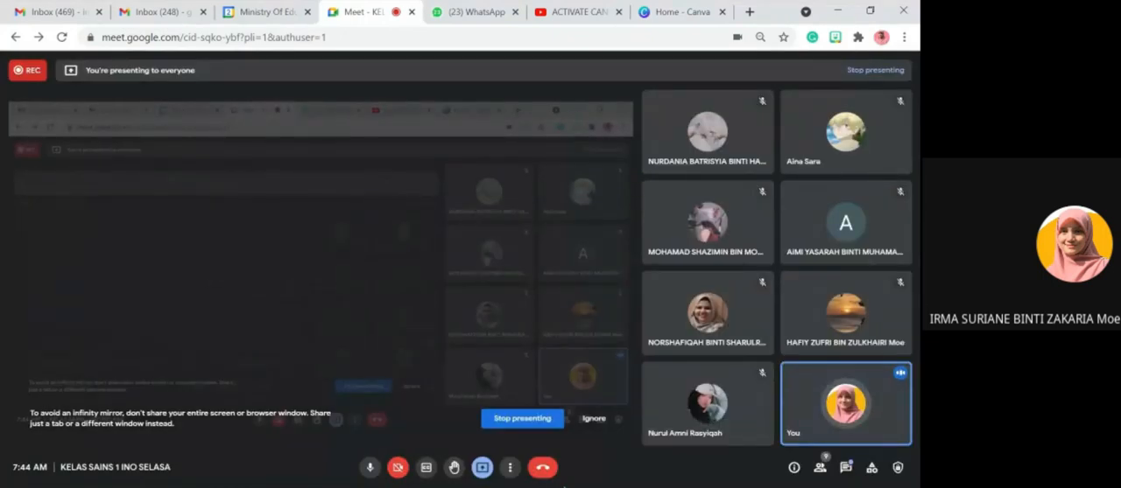
click(821, 467)
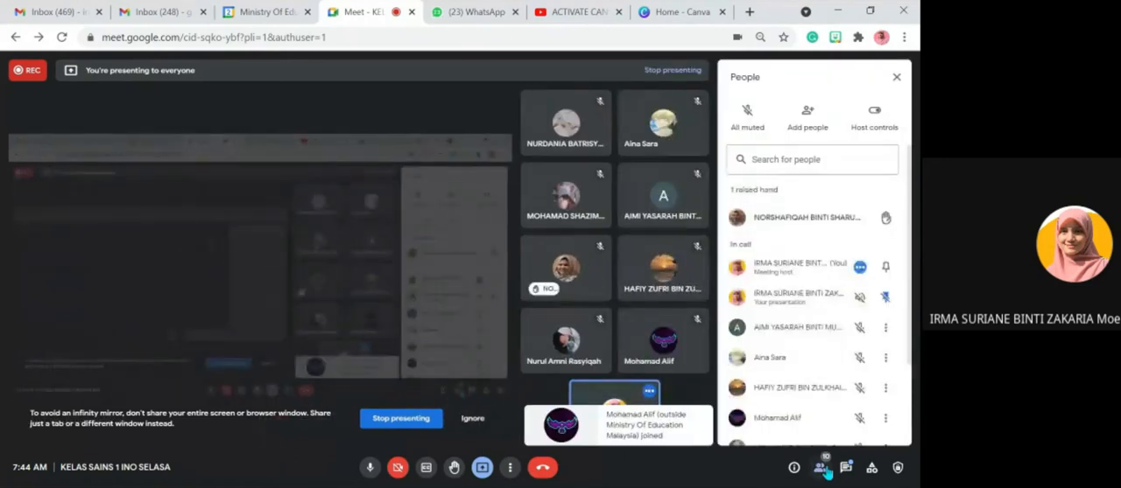
mouse_move(819, 230)
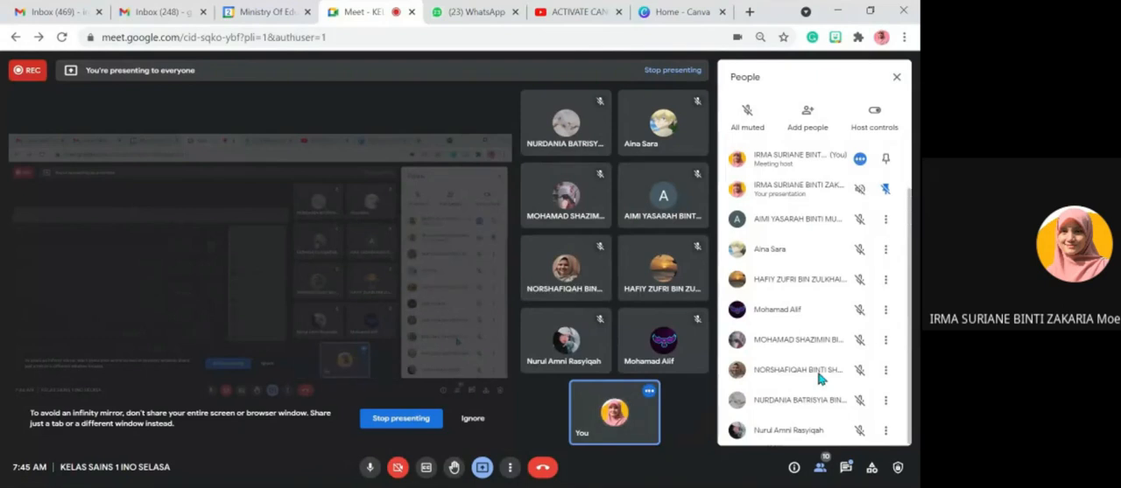
click(886, 371)
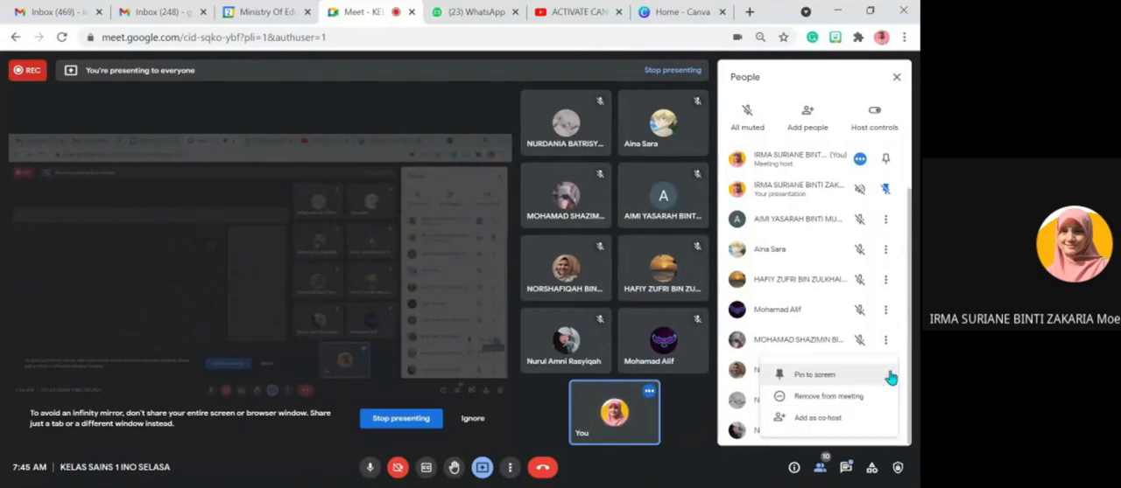
click(841, 419)
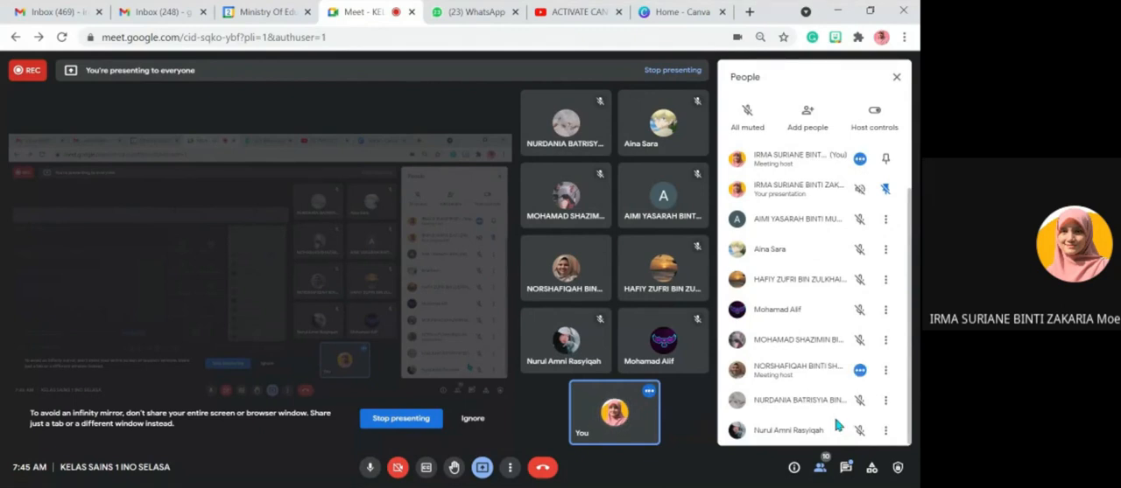
- Switch back to Canva and create a blank 800 × 2000 px Education Infographic design
click(667, 18)
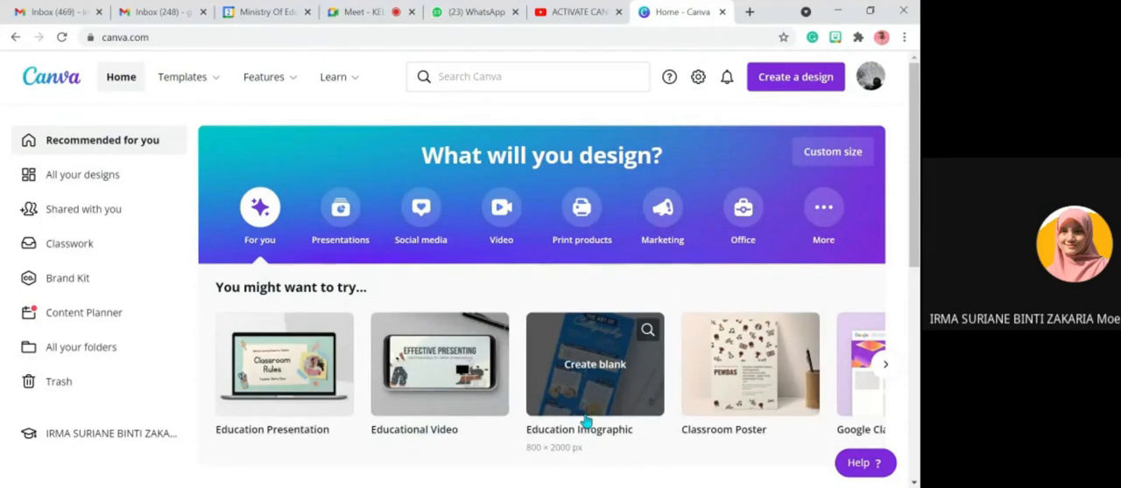
click(585, 422)
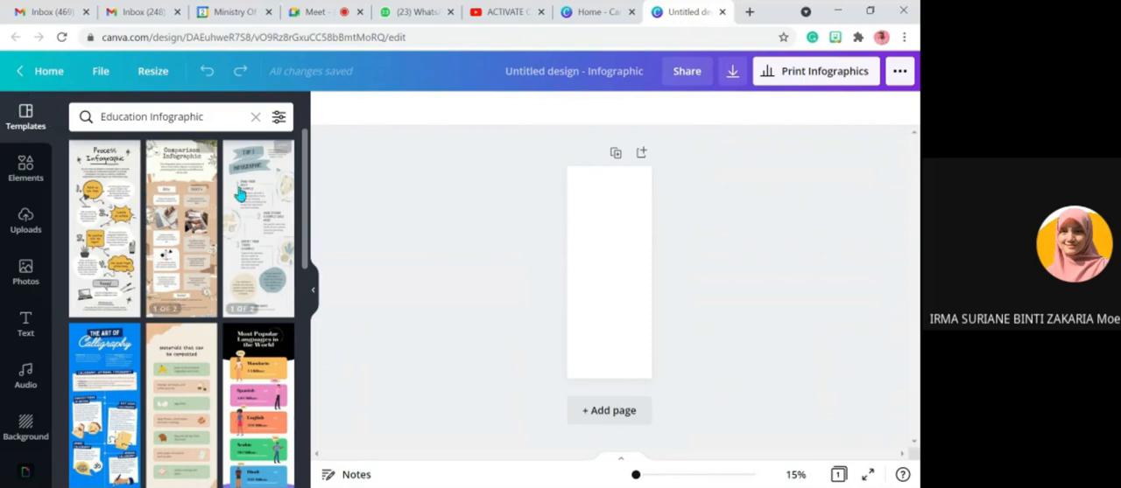
- Examine the available Education Infographic templates for layouts and themes suitable for the blank design
drag(305, 246, 307, 484)
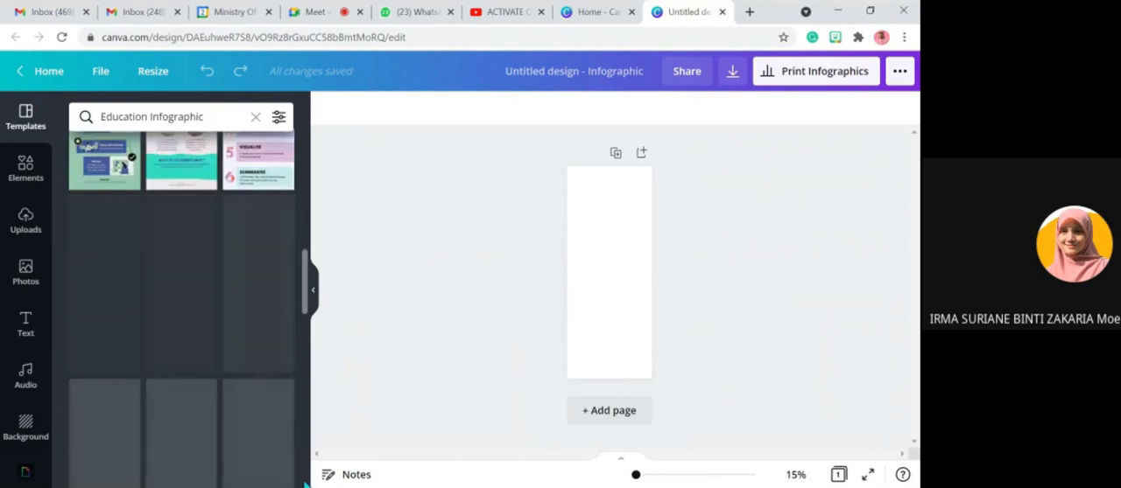
scroll(249, 355, down, 10)
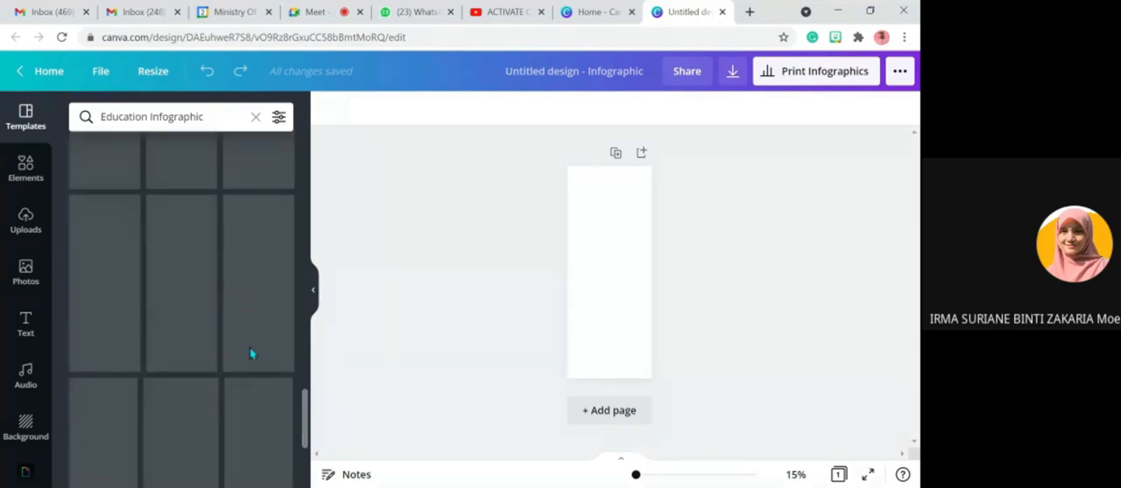
scroll(251, 354, down, 3)
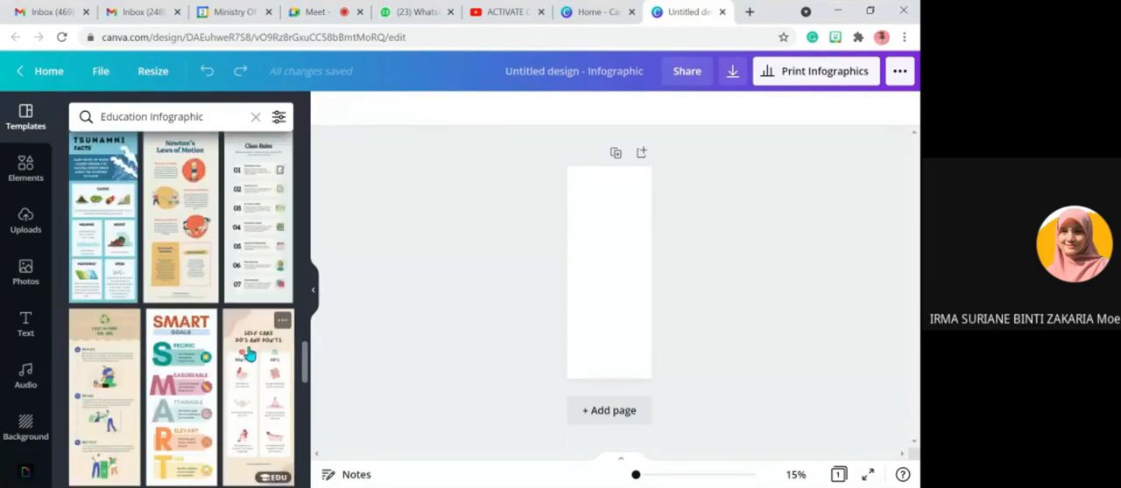
scroll(250, 354, down, 3)
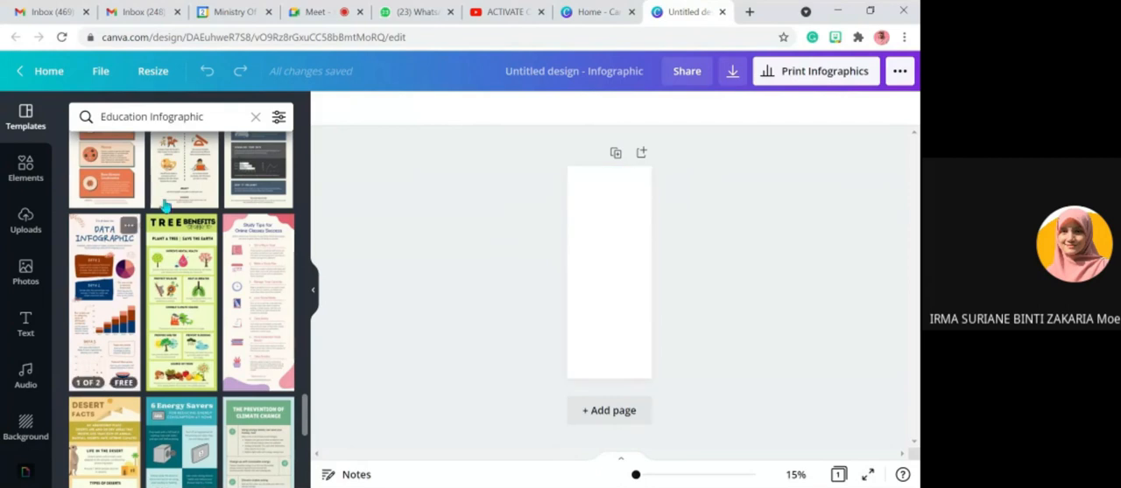
scroll(175, 232, up, 3)
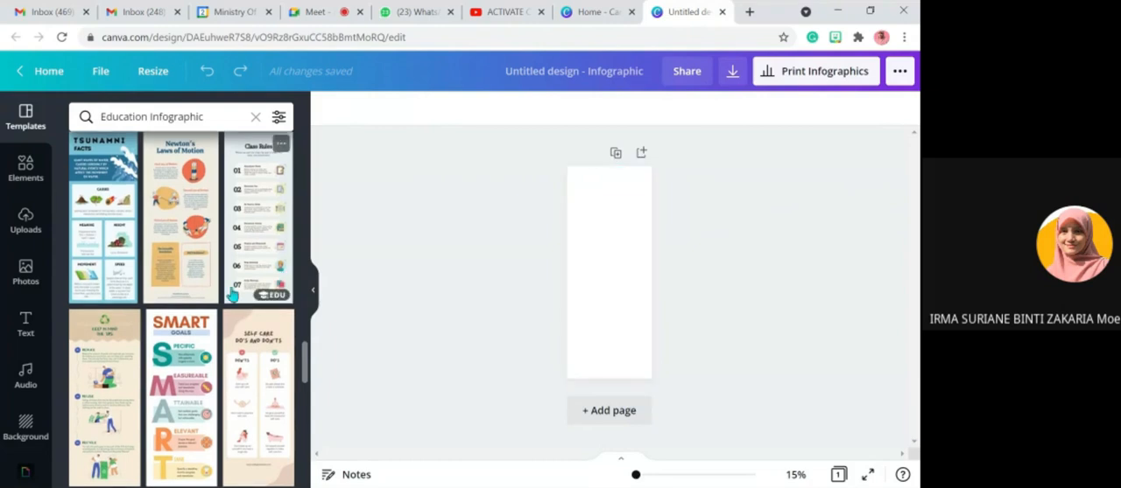
scroll(232, 295, up, 5)
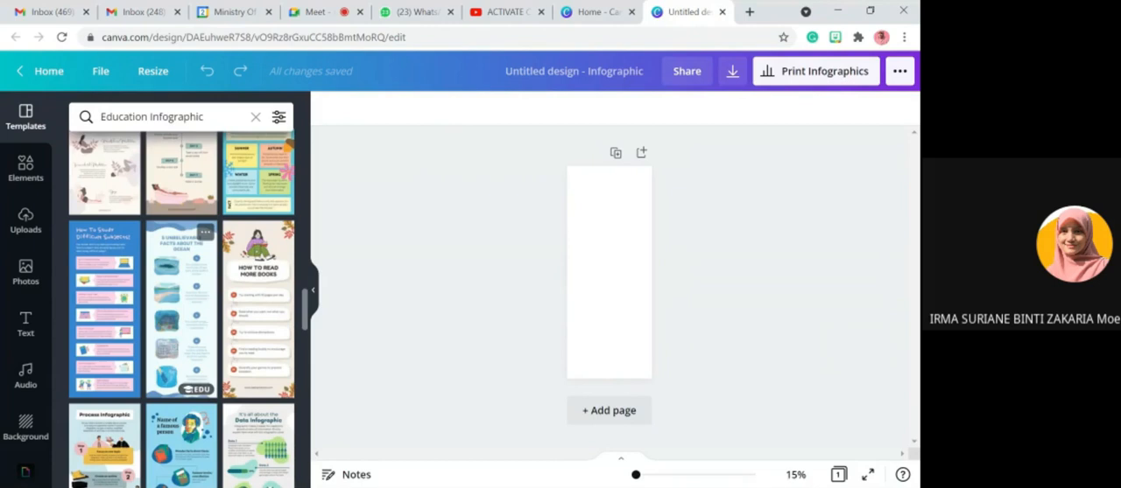
scroll(210, 305, up, 3)
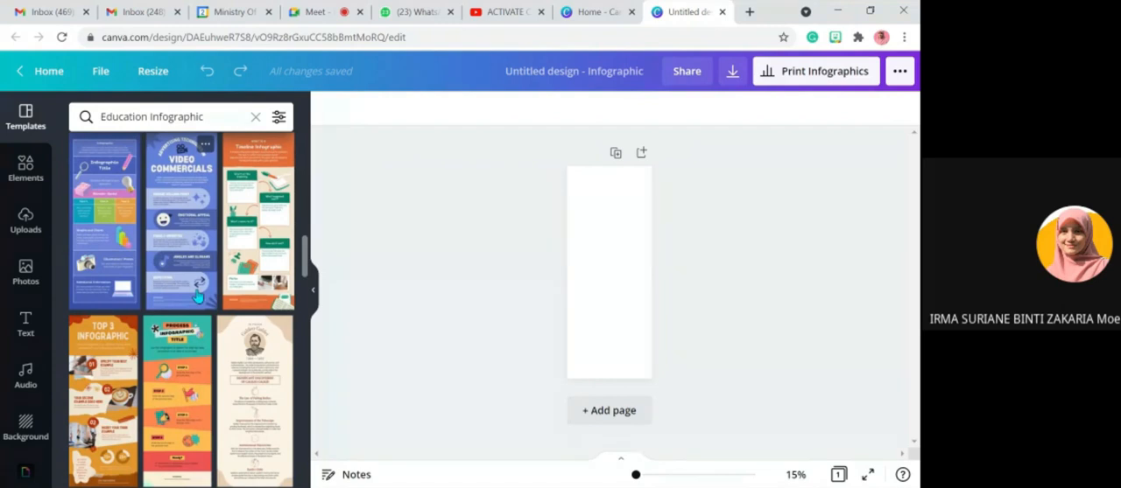
scroll(196, 297, up, 1)
scroll(195, 298, up, 5)
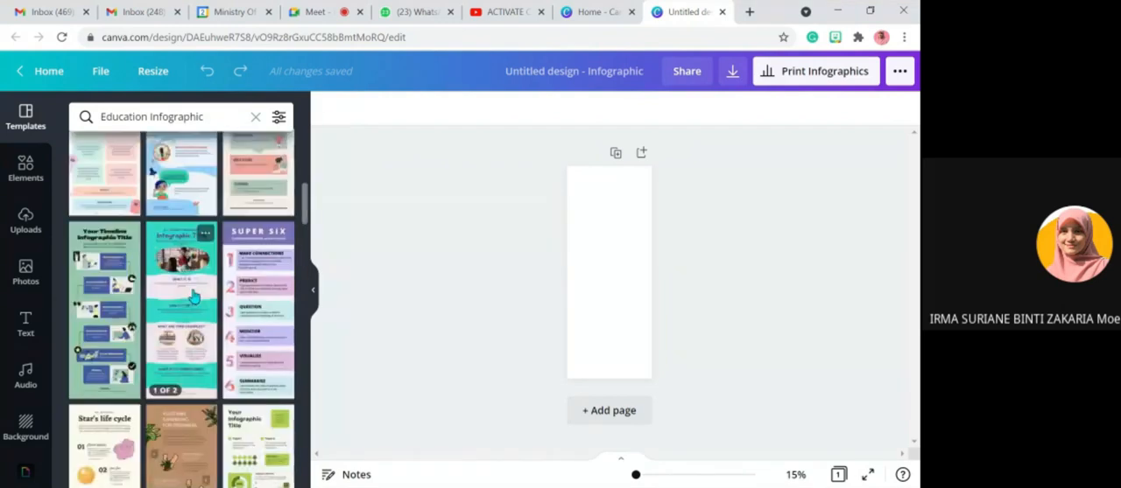
scroll(193, 298, up, 5)
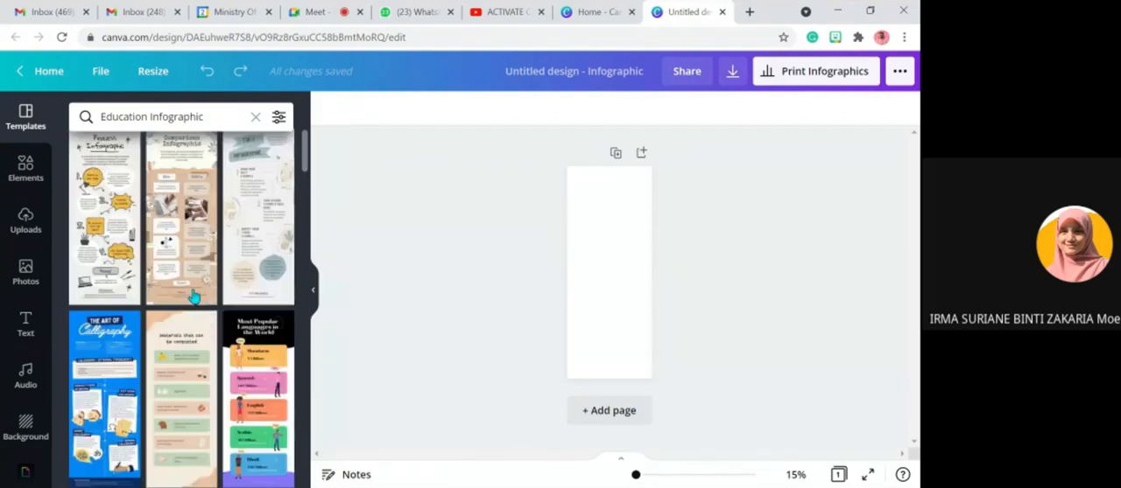
scroll(194, 297, down, 5)
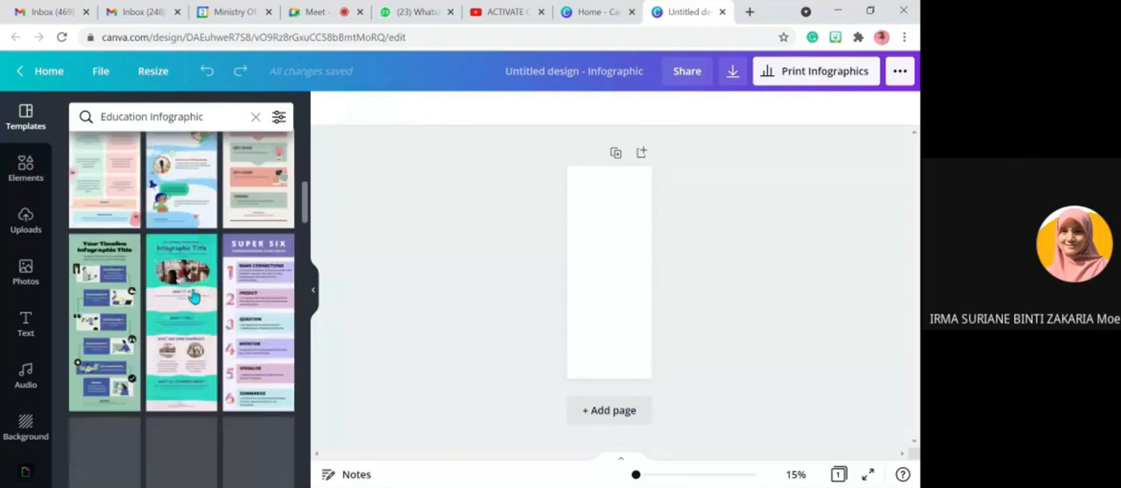
scroll(194, 297, down, 5)
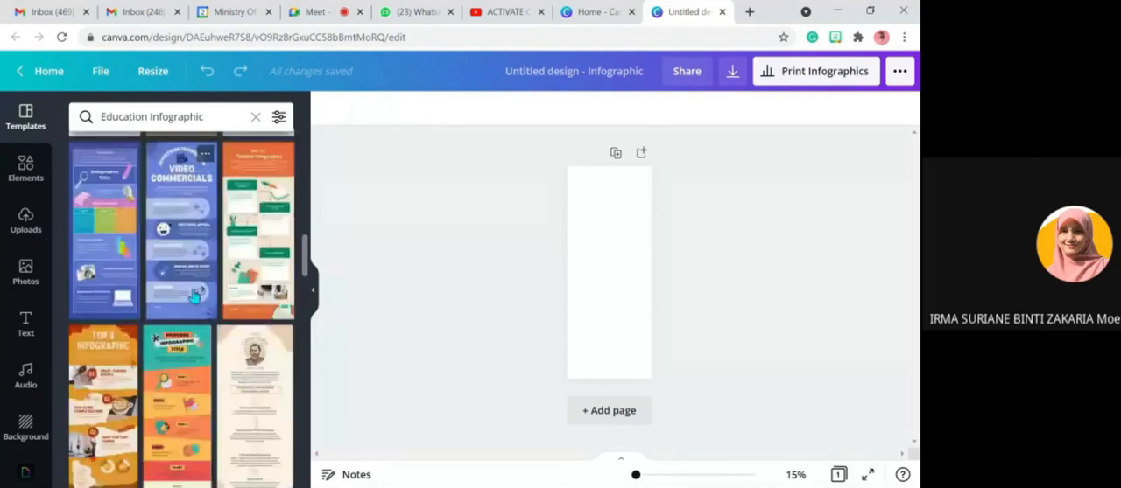
scroll(193, 296, down, 5)
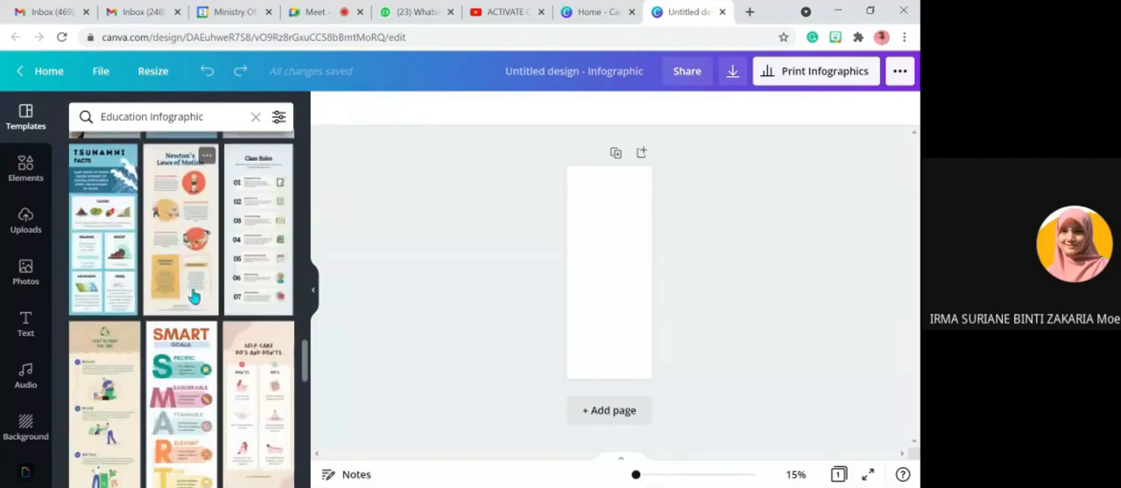
scroll(194, 298, down, 5)
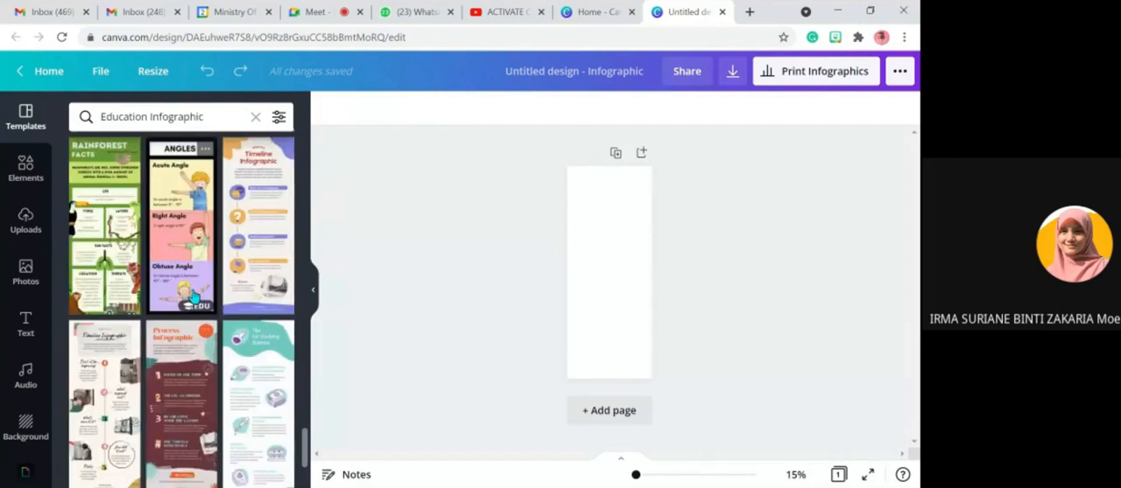
scroll(193, 297, down, 3)
scroll(195, 298, down, 6)
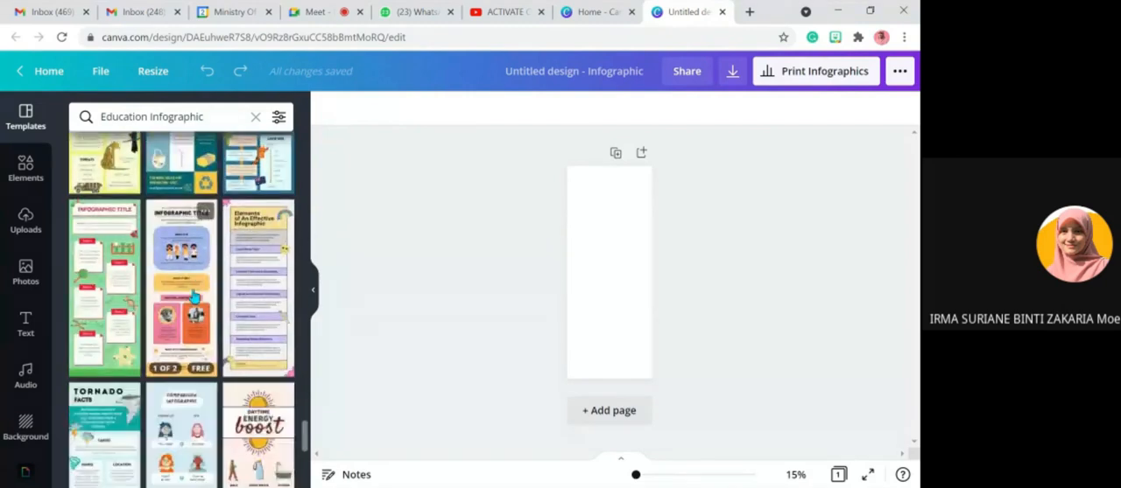
scroll(195, 298, down, 5)
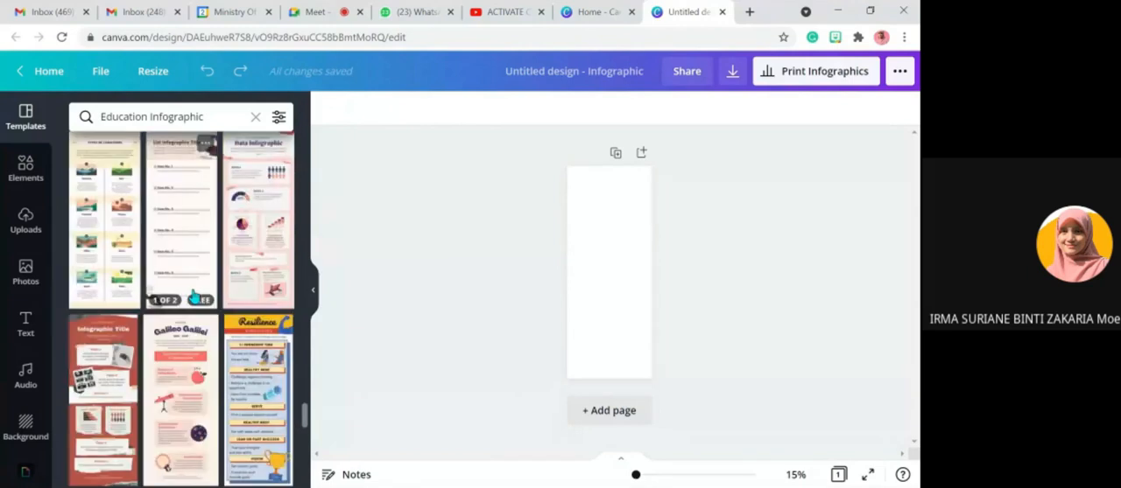
scroll(194, 298, down, 5)
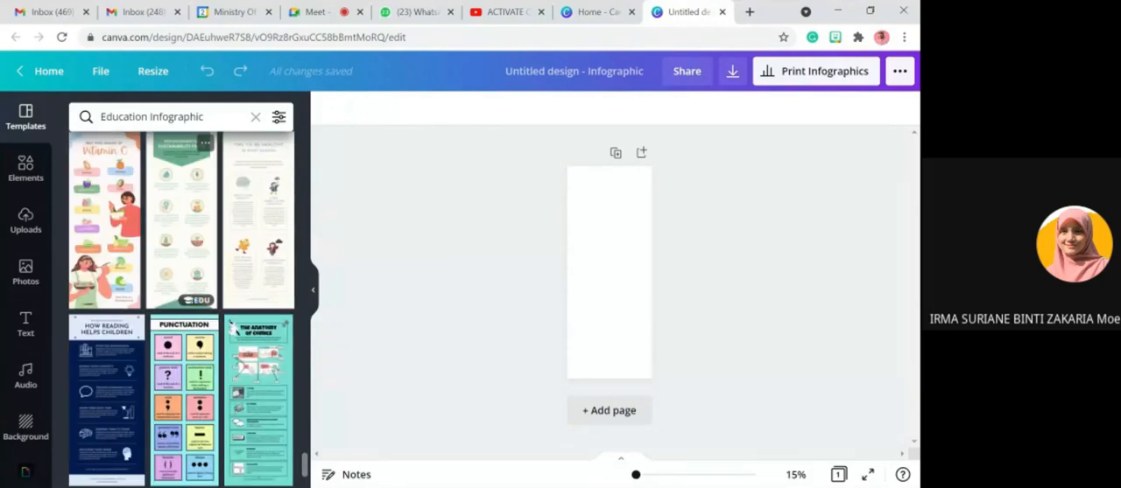
scroll(193, 299, down, 2)
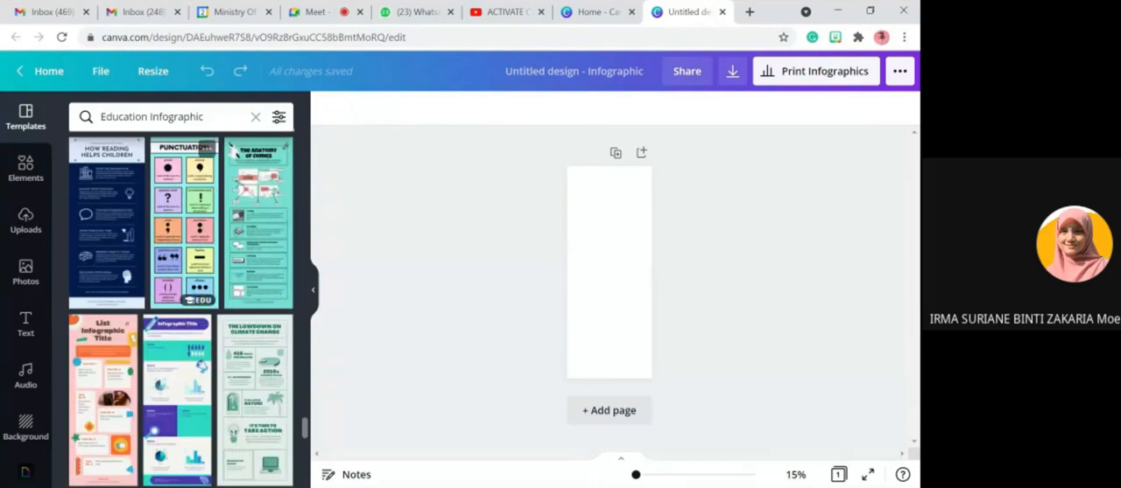
scroll(194, 299, down, 5)
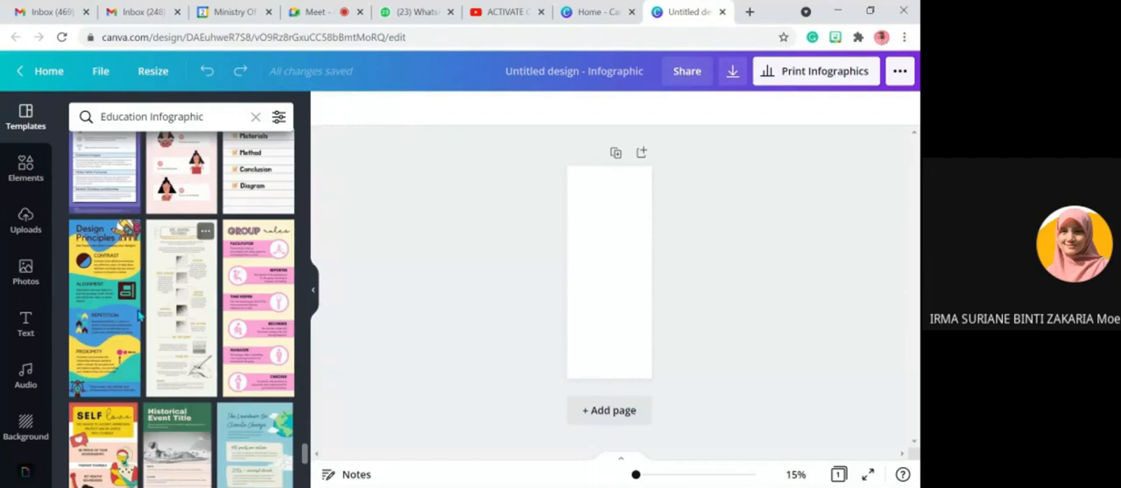
- Try the Design Principles template on the blank page, compare it with other templates, and undo it
click(98, 261)
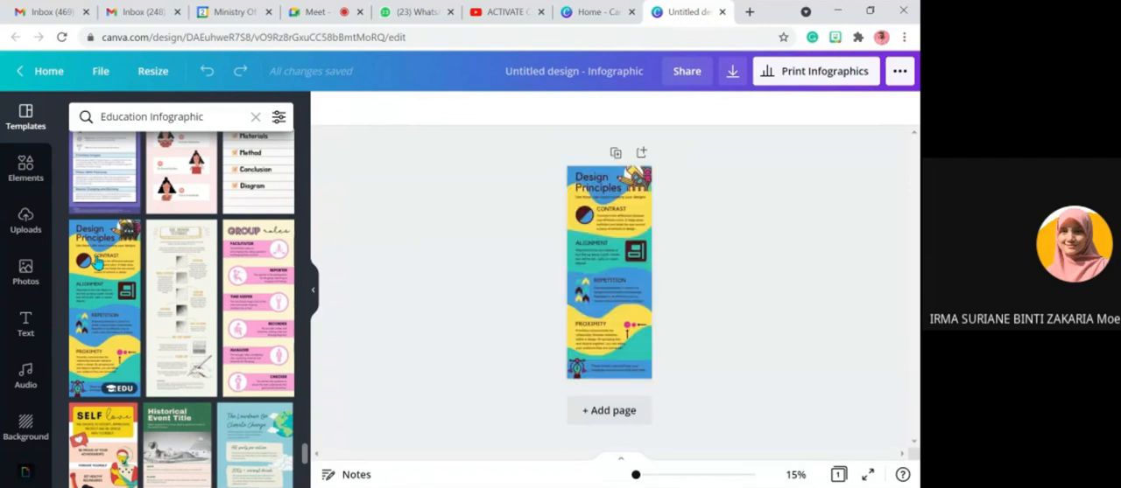
click(207, 71)
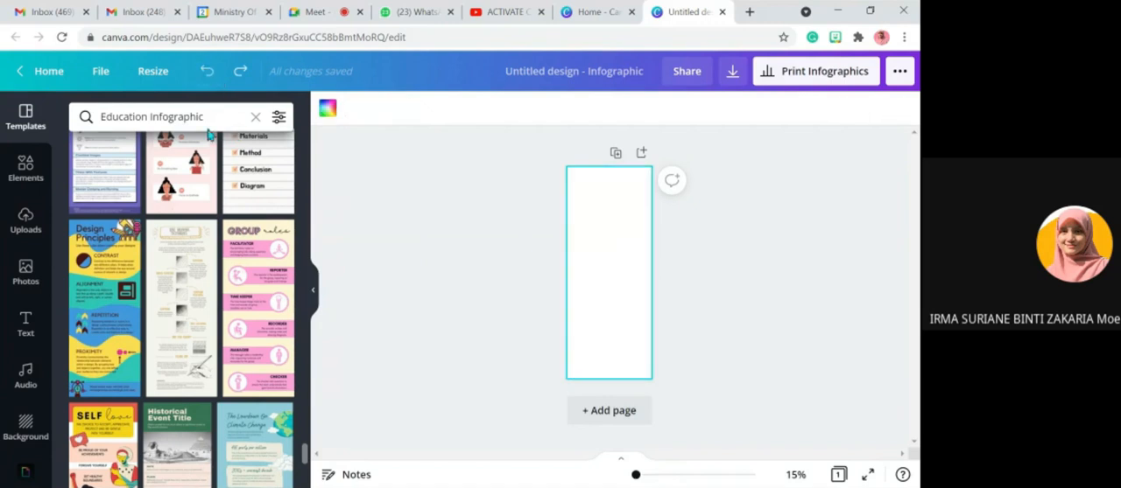
click(101, 275)
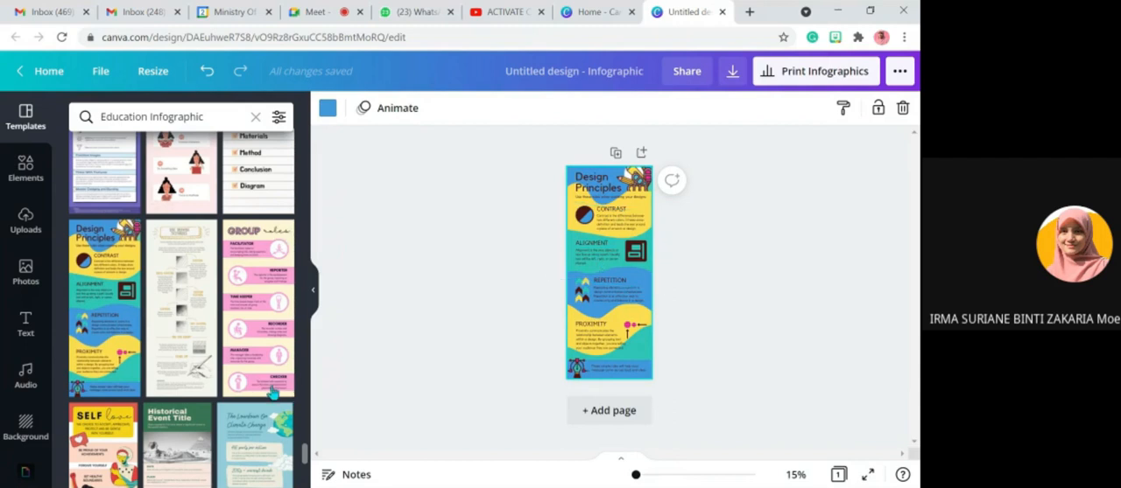
scroll(221, 400, down, 5)
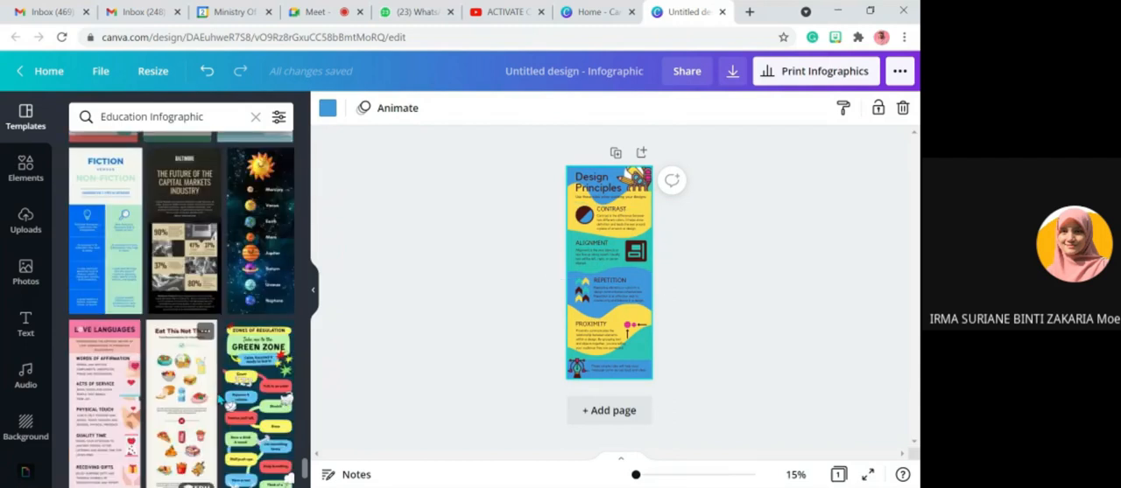
scroll(232, 394, down, 3)
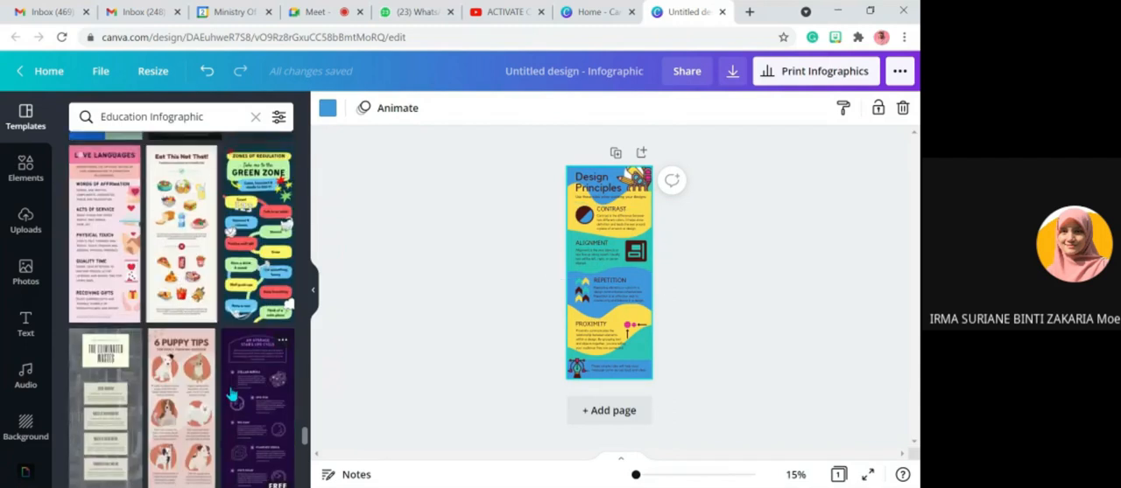
scroll(229, 289, up, 3)
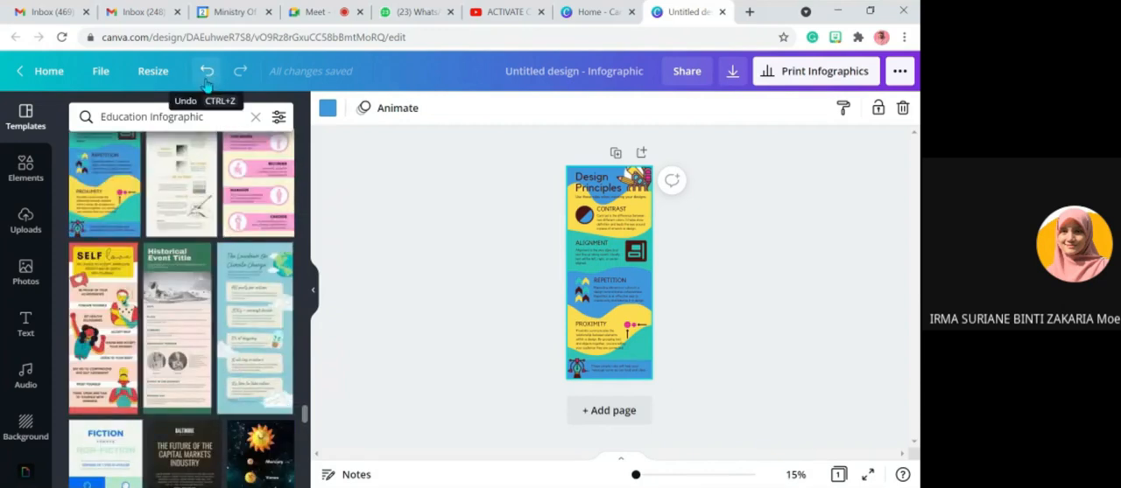
click(208, 83)
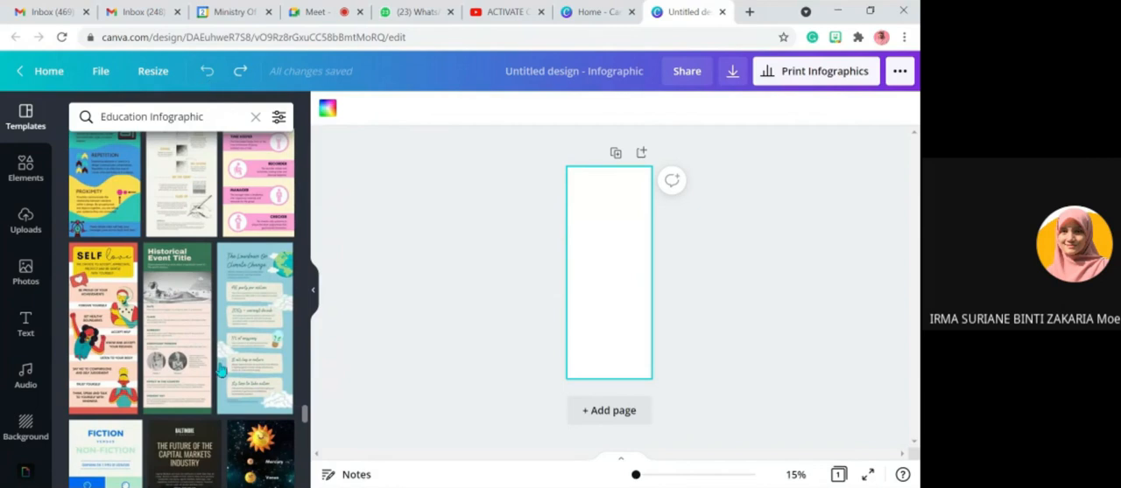
- Apply the first page of the Yellow Orange and Green Bold and Blocky Process Infographic template to the blank design
scroll(223, 408, up, 5)
scroll(222, 410, up, 5)
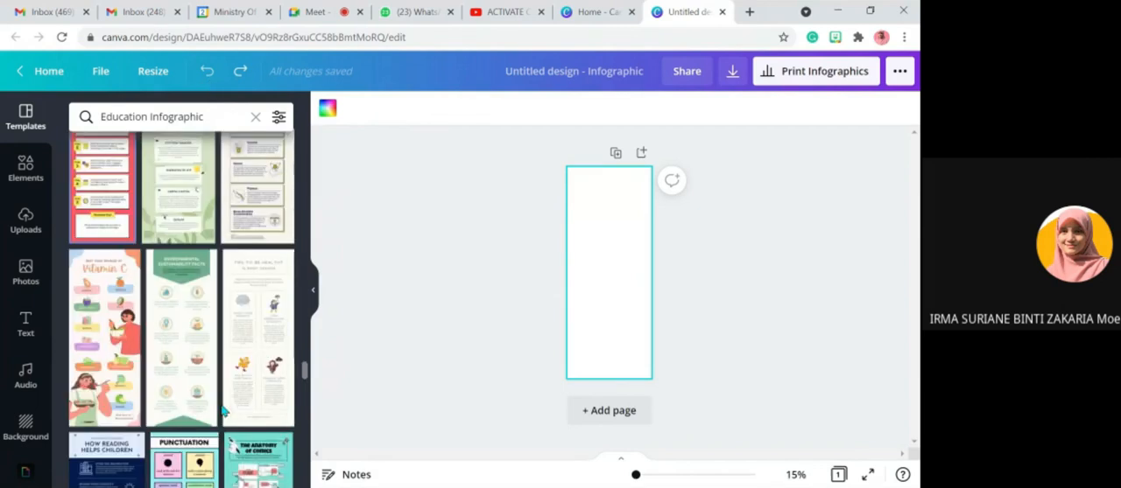
scroll(224, 409, up, 5)
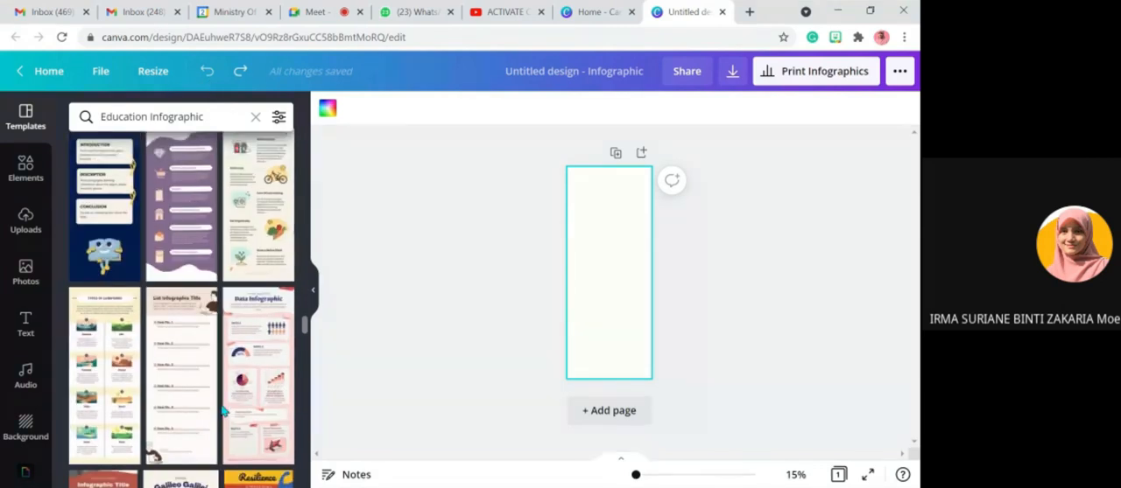
scroll(223, 410, up, 5)
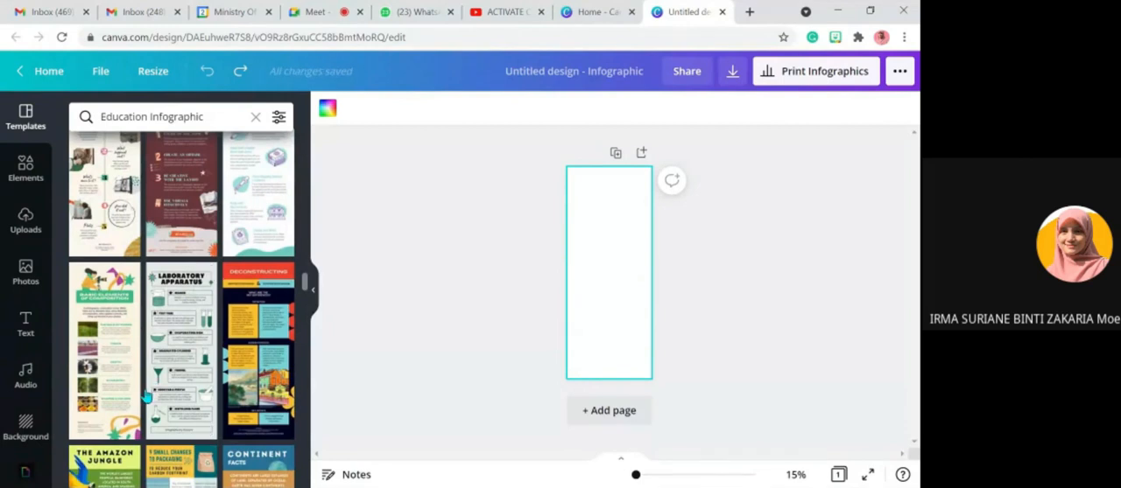
scroll(136, 385, down, 5)
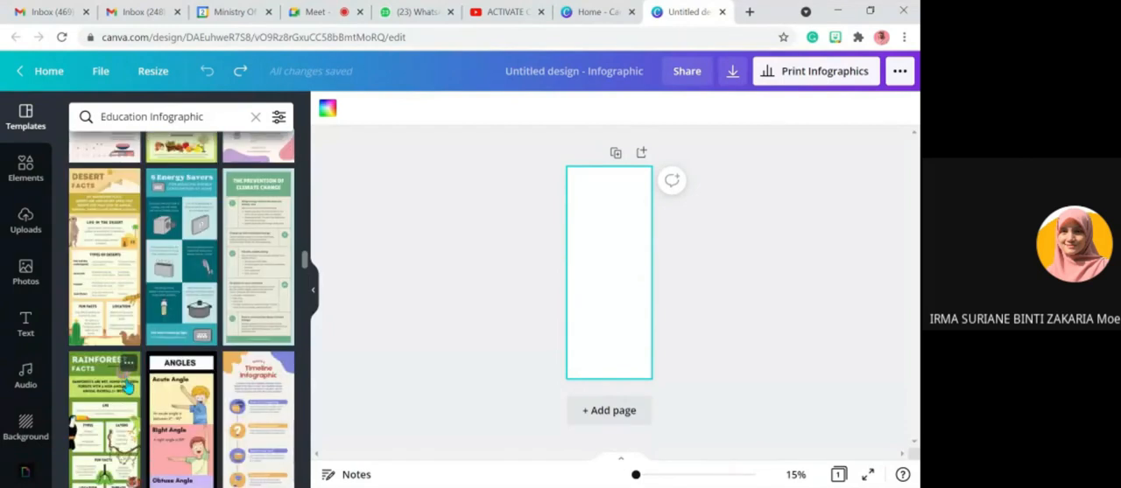
scroll(201, 409, up, 1)
scroll(201, 409, down, 5)
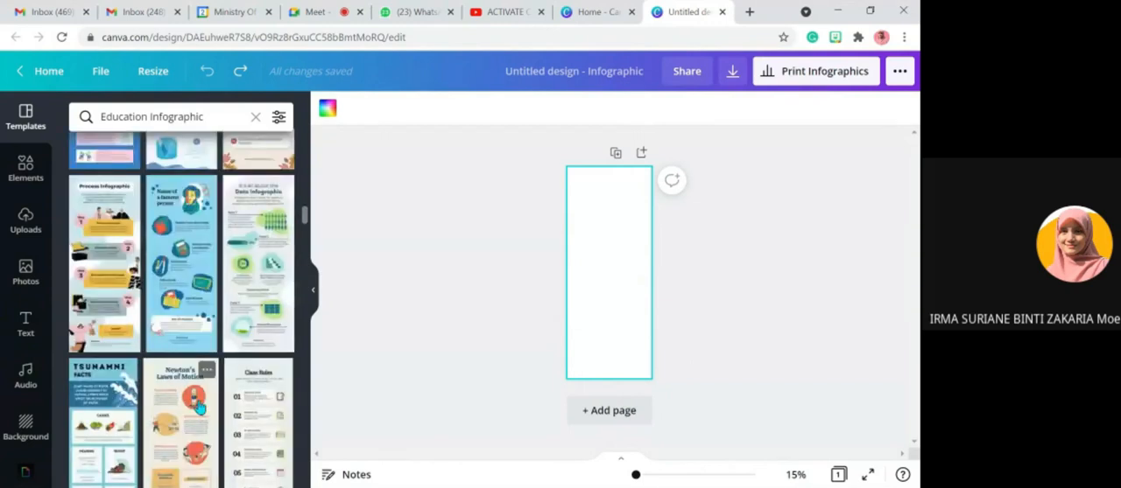
scroll(200, 409, down, 8)
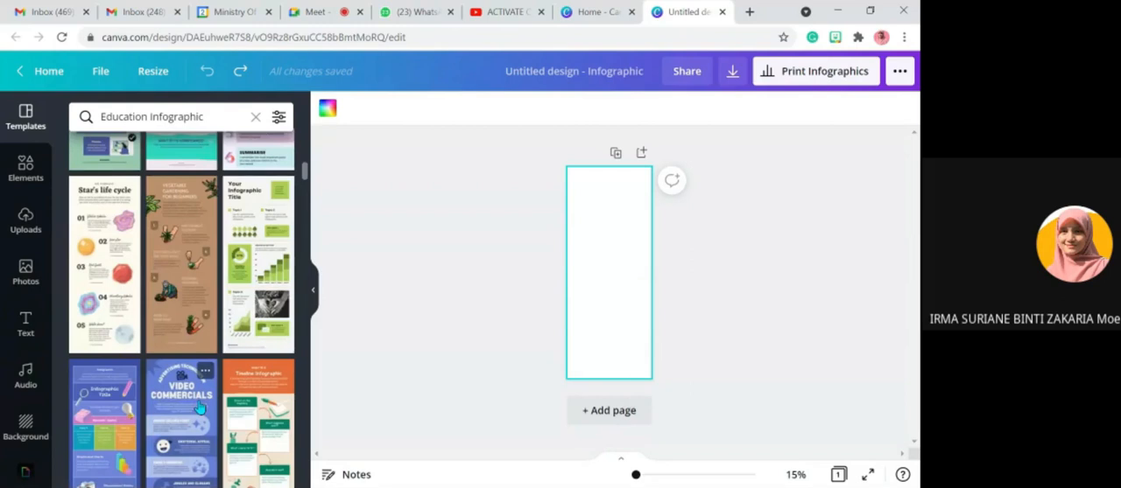
scroll(201, 409, up, 5)
click(178, 173)
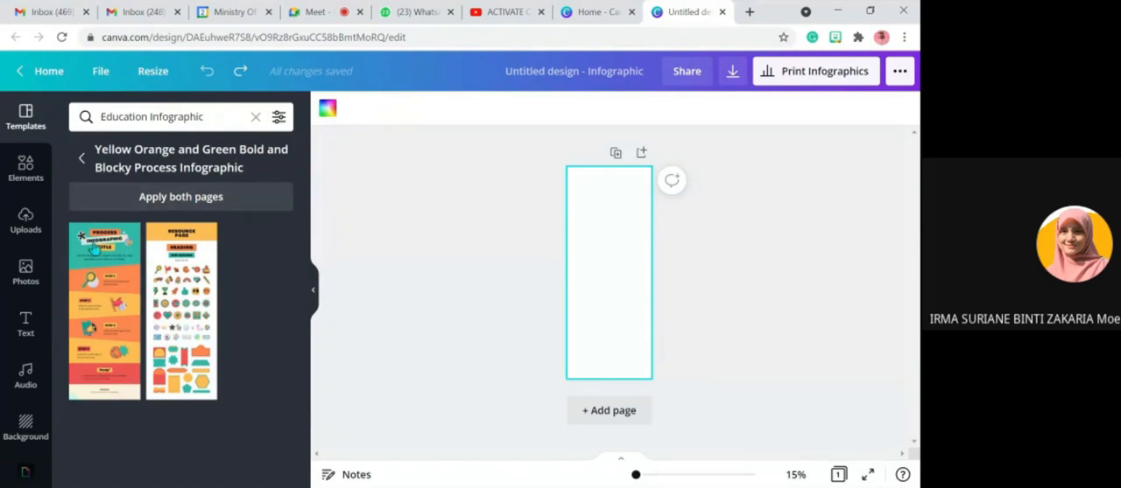
click(102, 276)
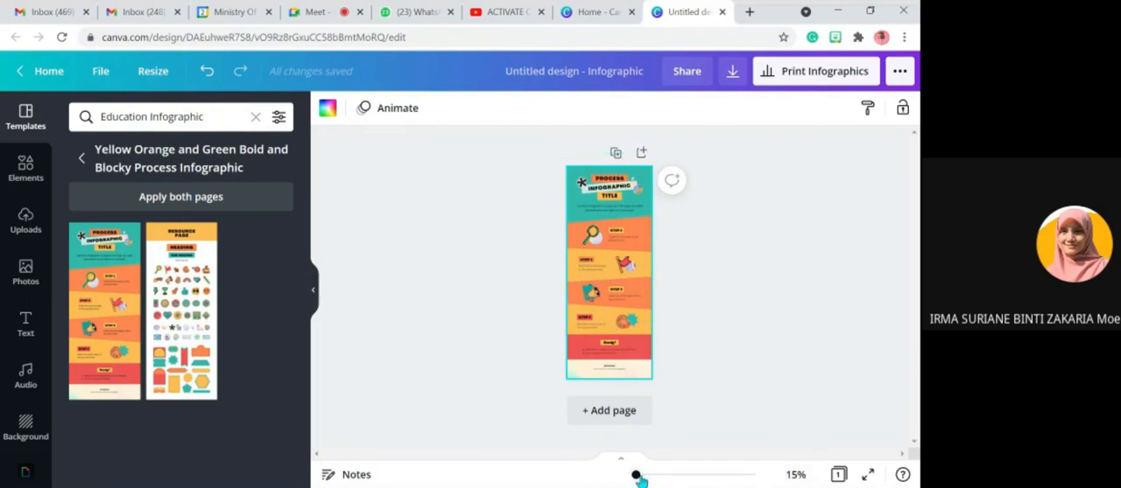
- Replace the word PROCESS in the infographic's heading with PENCEMARAN
drag(635, 475, 642, 477)
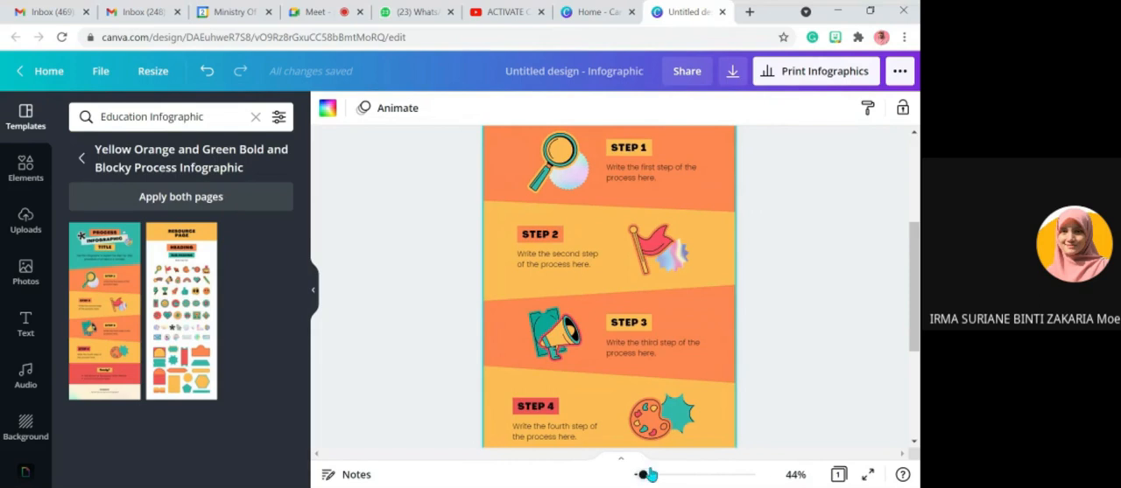
scroll(692, 381, up, 1)
scroll(692, 381, up, 2)
scroll(691, 381, down, 6)
scroll(692, 380, up, 7)
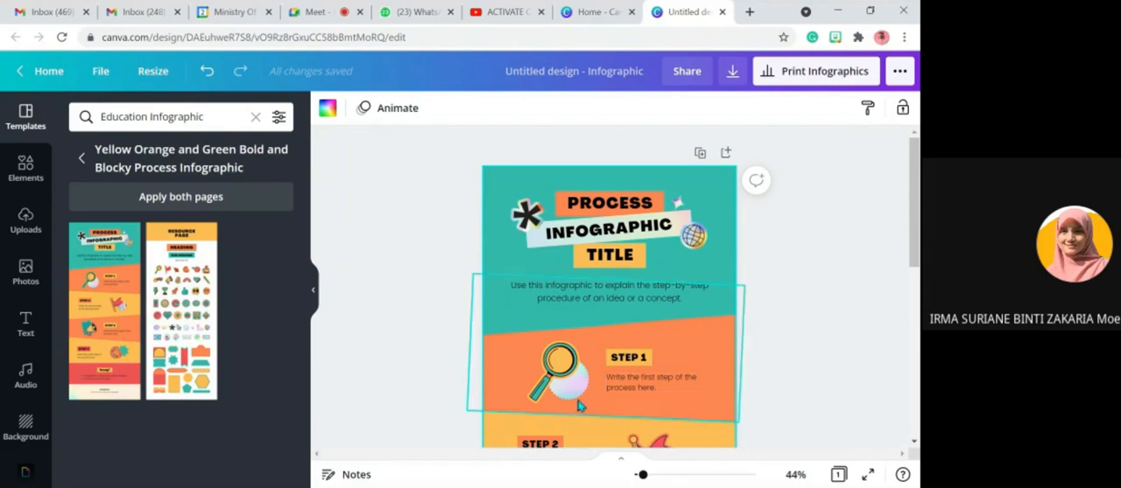
double_click(610, 202)
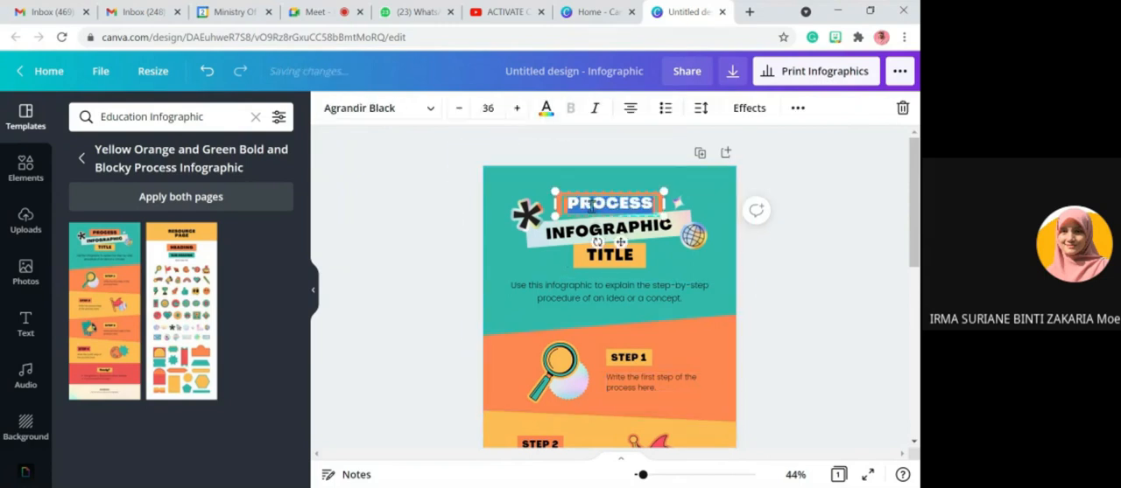
click(804, 308)
double_click(618, 204)
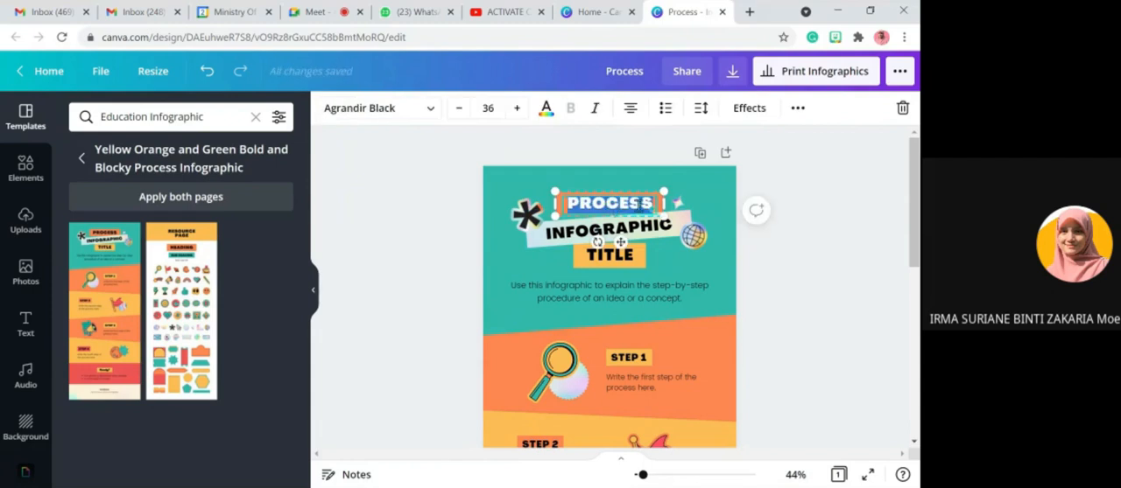
click(825, 310)
double_click(616, 206)
key(BackSpace)
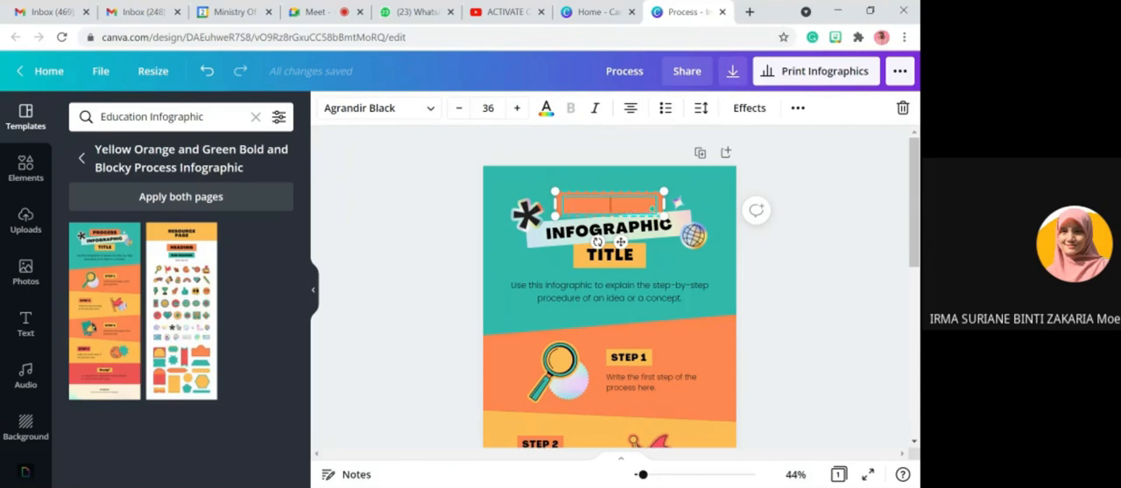
text(PEN)
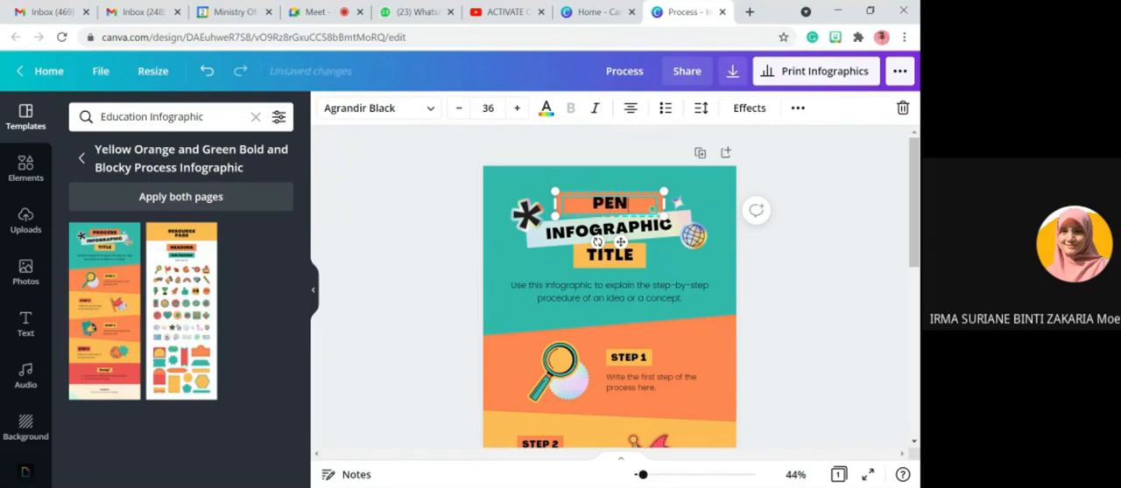
text(CEMARAN)
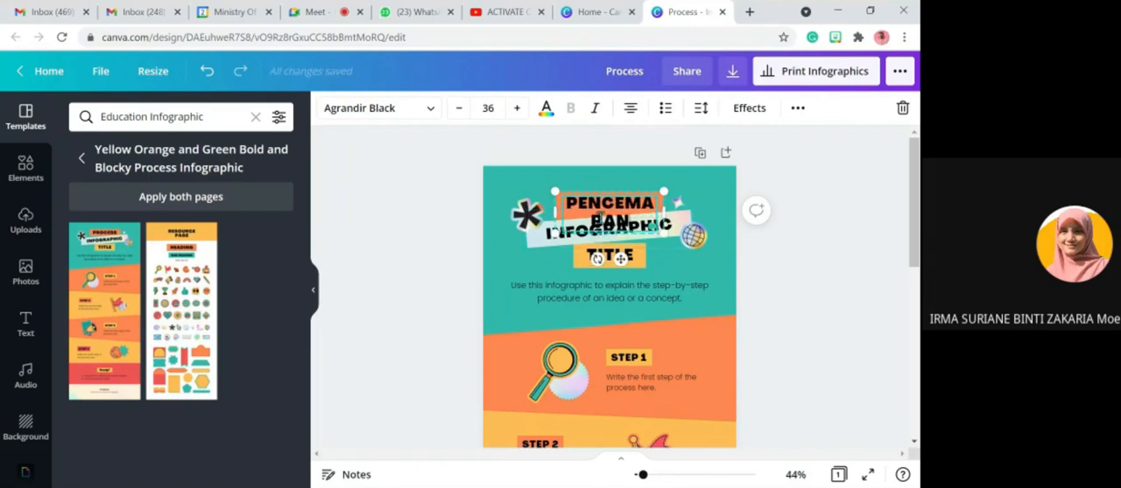
- Reduce the font size of PENCEMARAN until the word fits on one line inside its orange box
drag(566, 203, 629, 222)
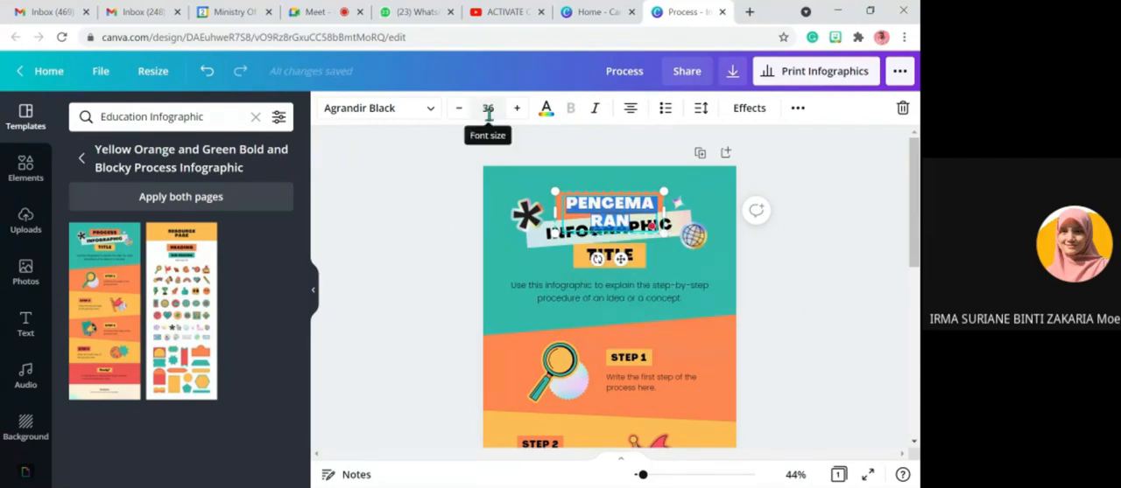
double_click(460, 110)
double_click(465, 115)
triple_click(464, 115)
click(464, 115)
double_click(465, 115)
click(466, 120)
click(880, 250)
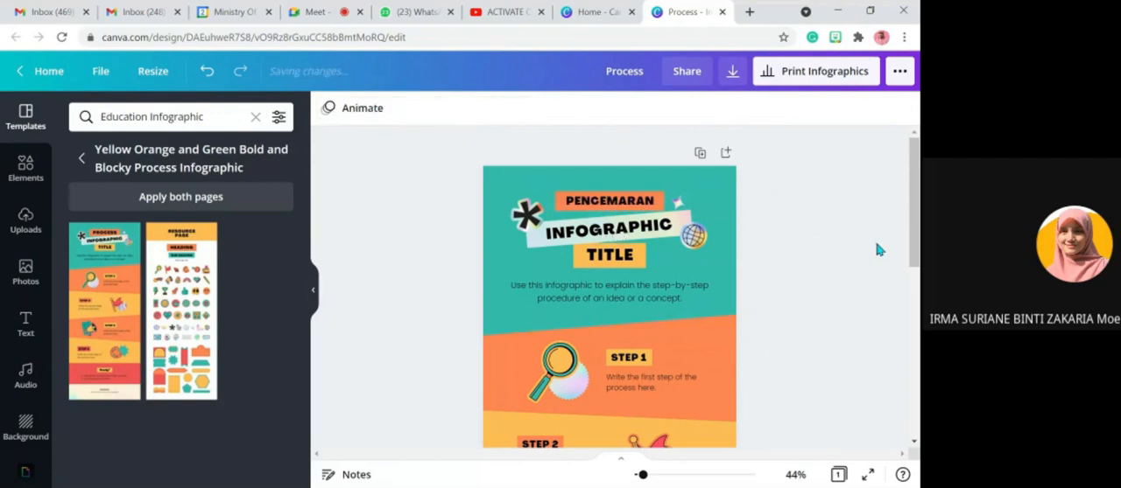
- Replace the word INFOGRAPHIC in the heading's slanted banner with UDARA
click(598, 229)
click(599, 233)
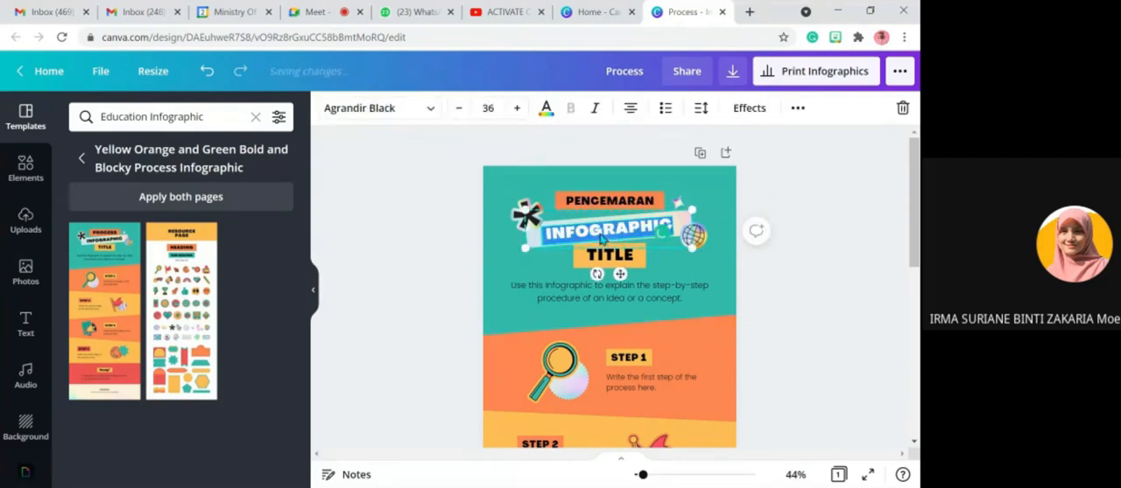
text(UADAR)
key(BackSpace)
key(BackSpace)
key(BackSpace)
key(BackSpace)
text(DARA)
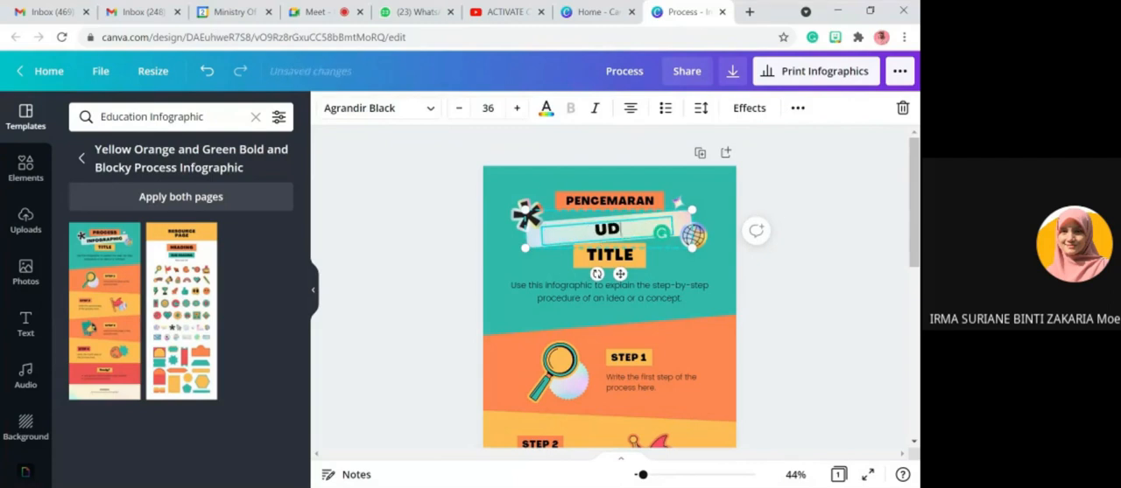
click(800, 313)
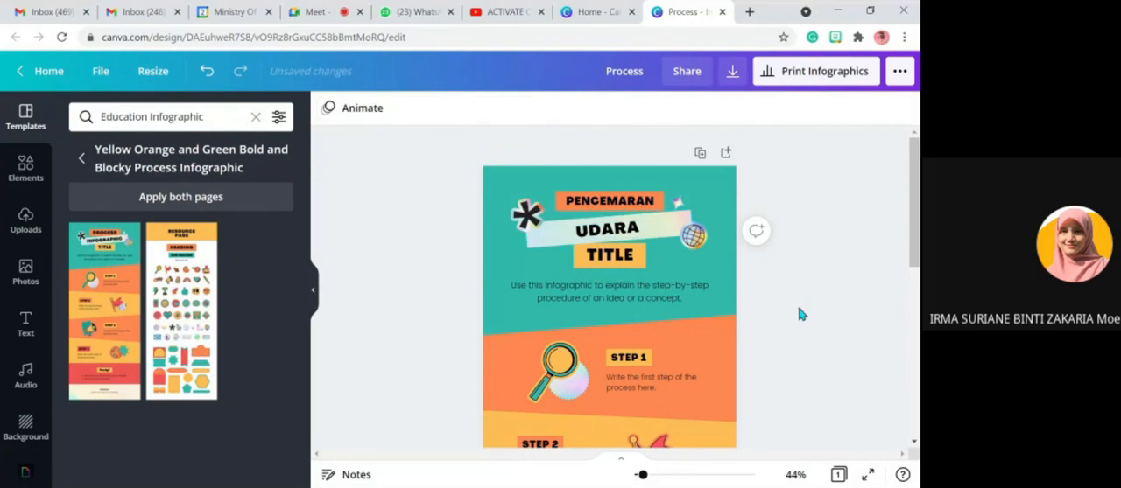
- Delete the word TITLE and the yellow box behind it from the heading
click(602, 260)
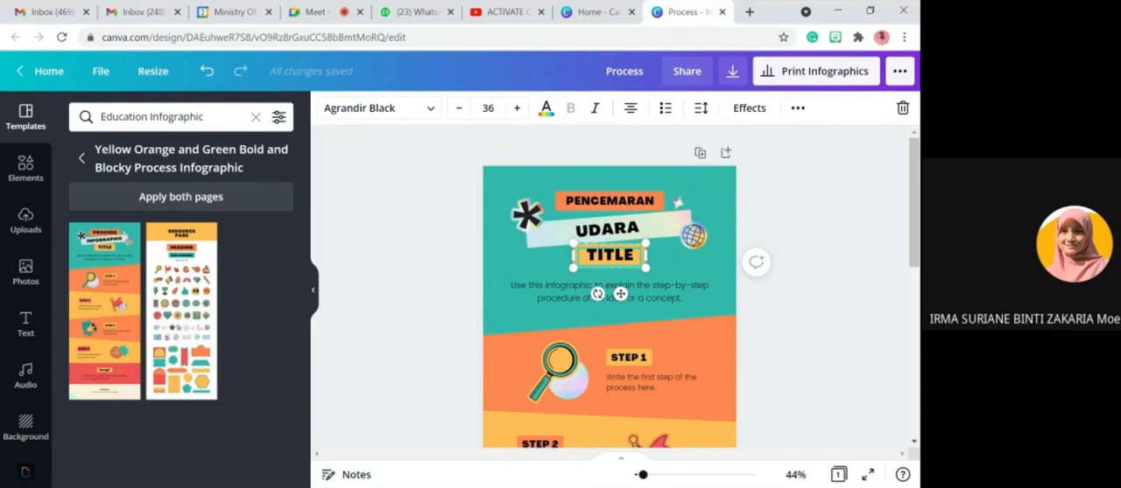
key(Delete)
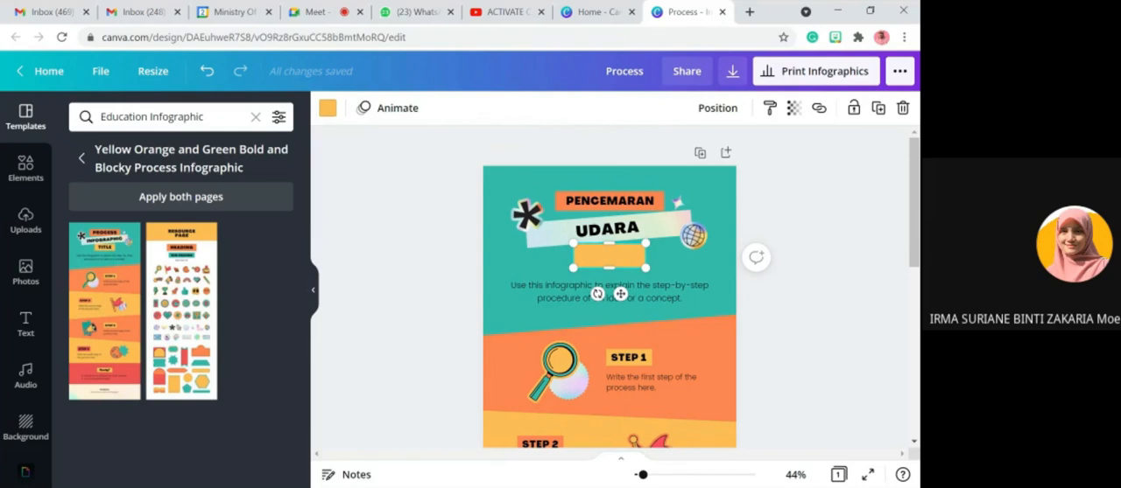
right_click(603, 258)
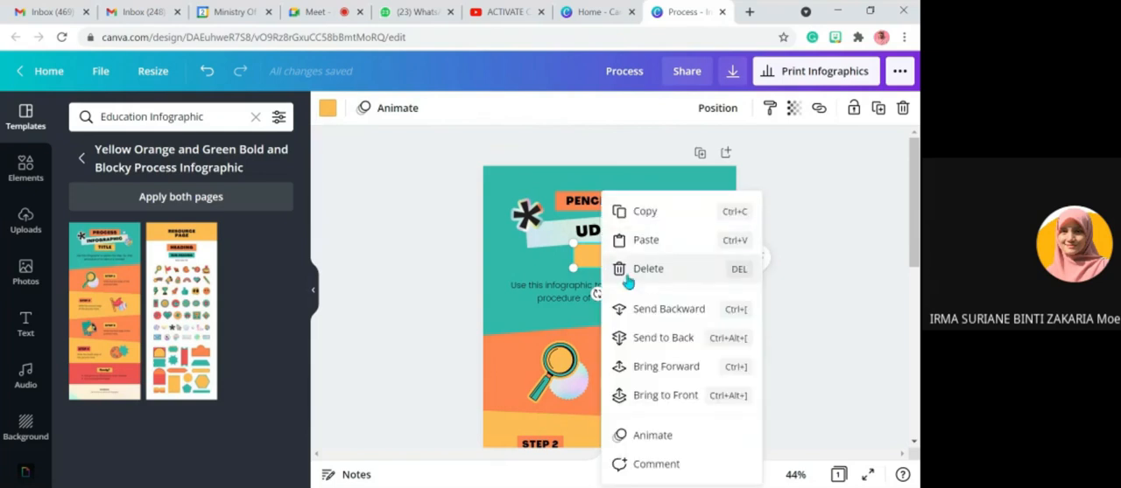
click(627, 282)
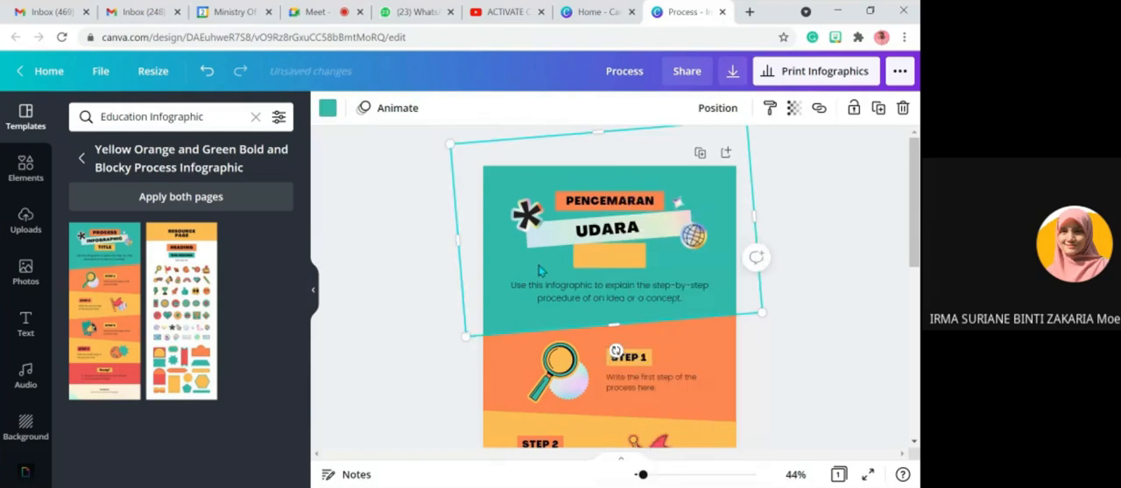
right_click(589, 266)
click(609, 273)
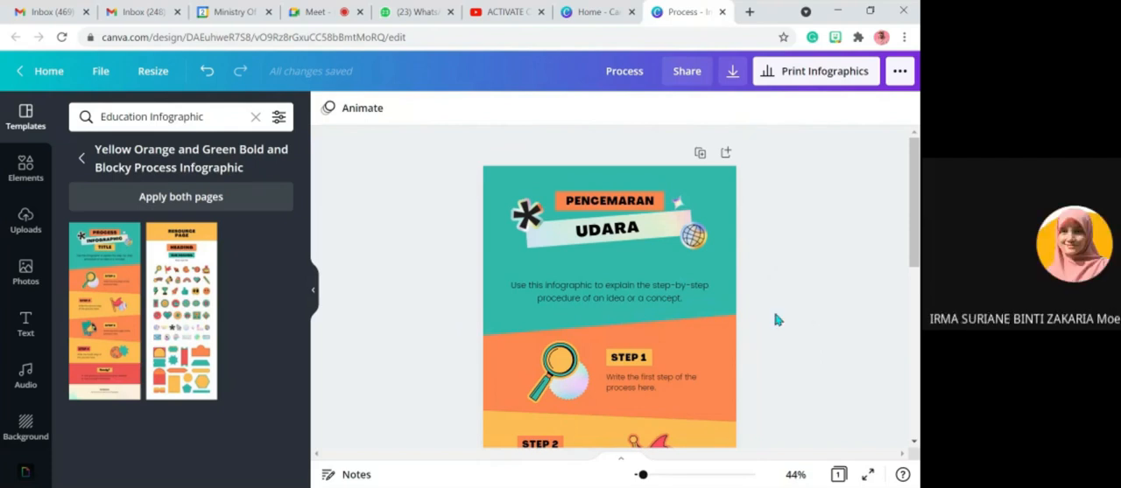
- Replace the description under the heading with "Punca Bahan Pencemar dan Kesan Buruk Pencemaran Udara"
scroll(774, 320, down, 1)
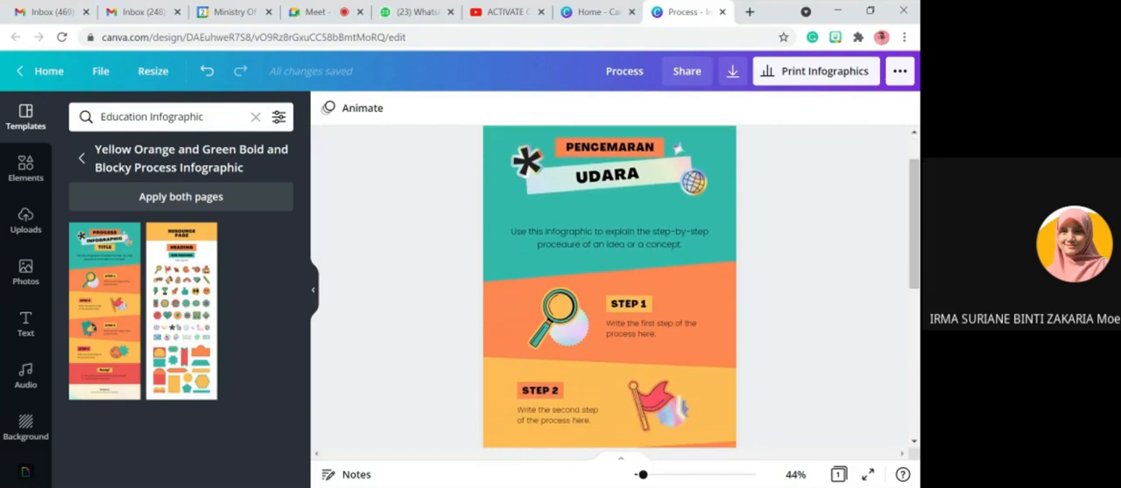
double_click(560, 239)
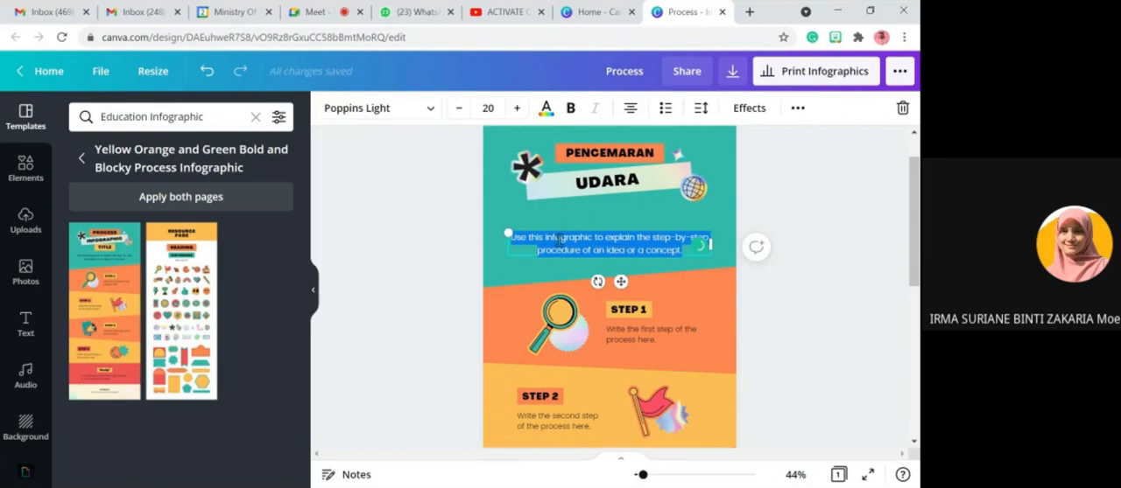
text(Pu)
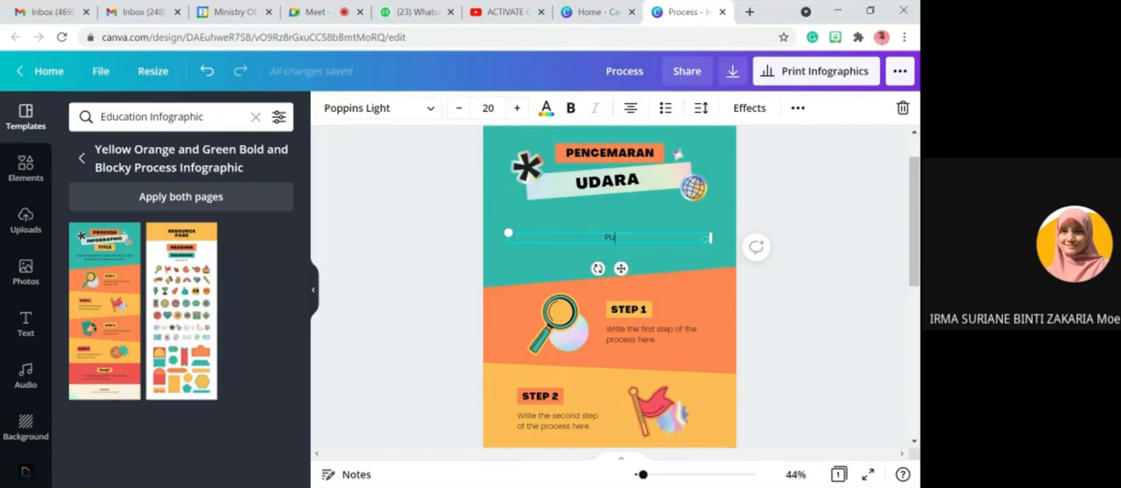
text(nca Bahan Pencema)
key(BackSpace)
key(BackSpace)
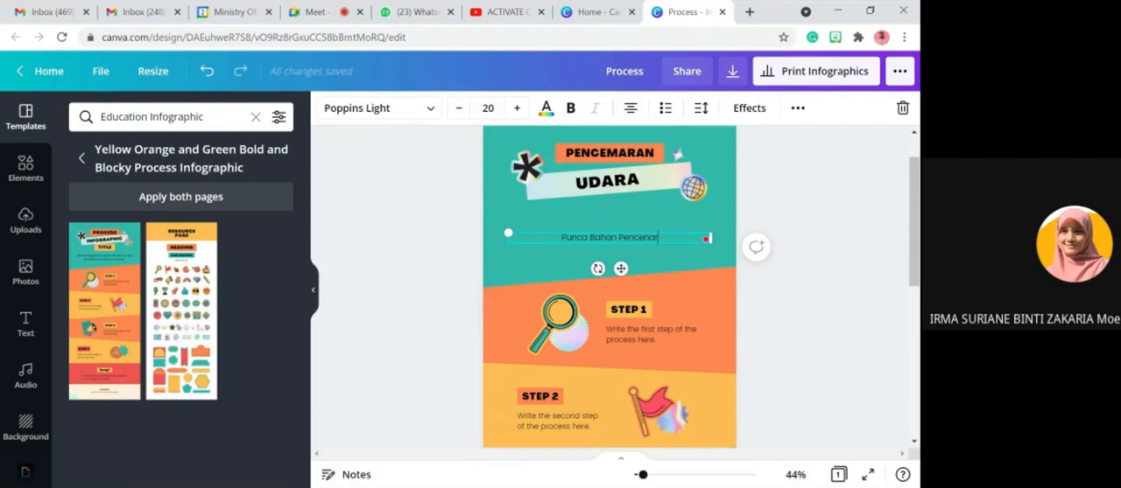
text(mar dan)
text(Kesan Buruk)
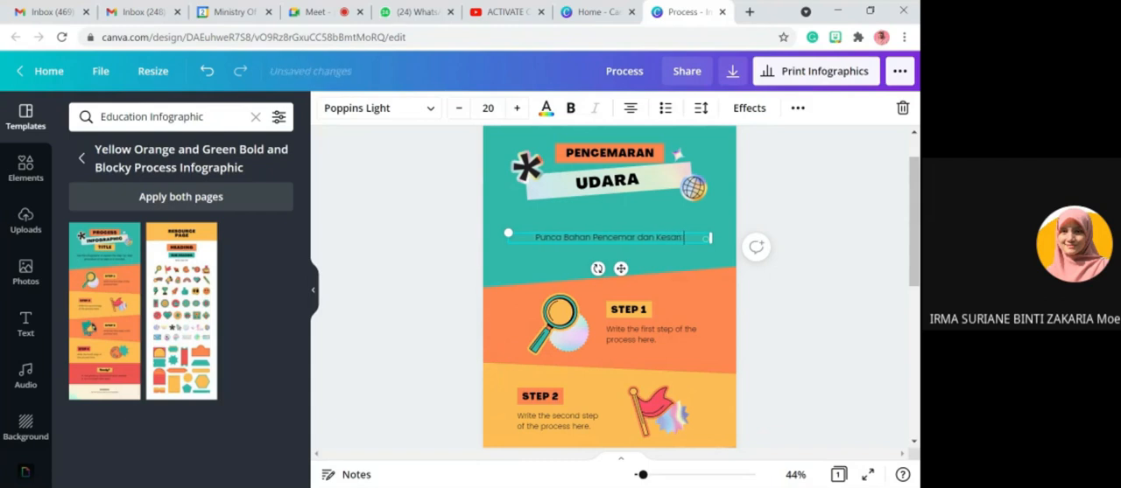
text( Pen)
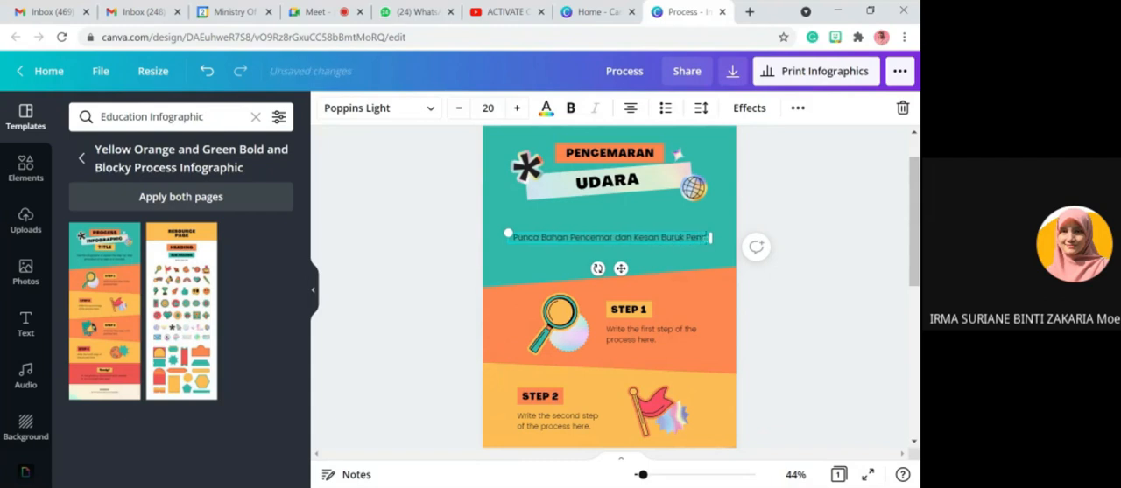
text(cemaran Udara)
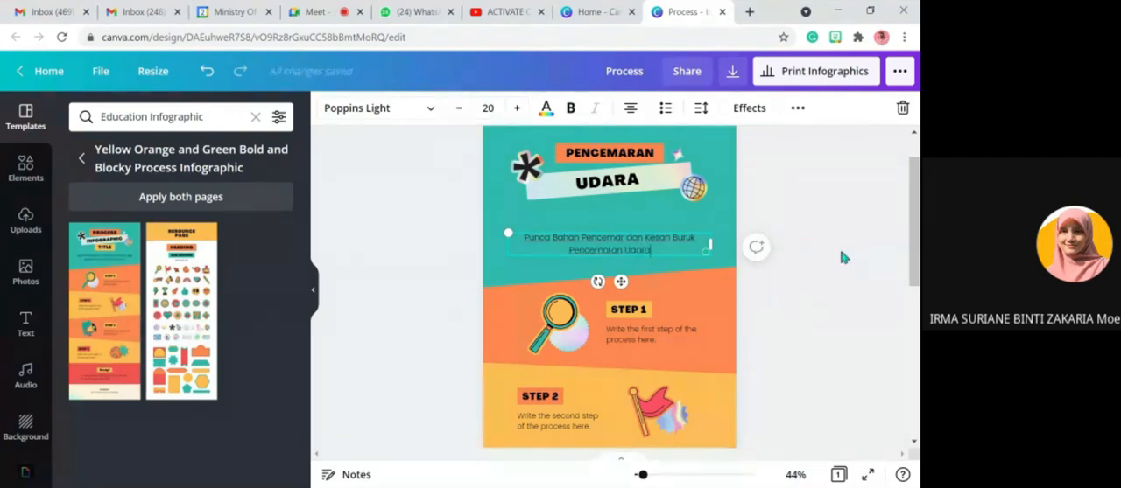
- Select the description text and look at the fonts available for it
drag(654, 251, 523, 238)
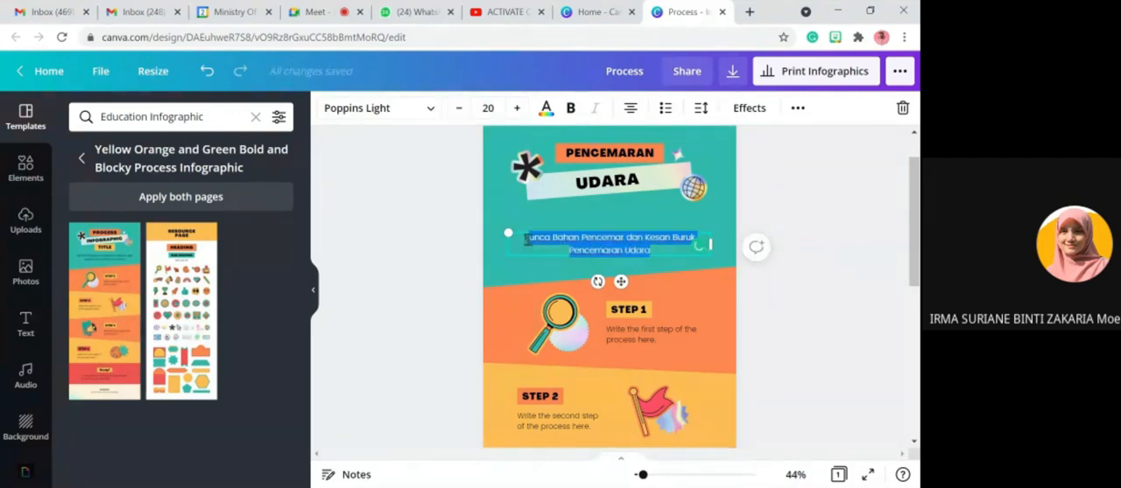
click(427, 112)
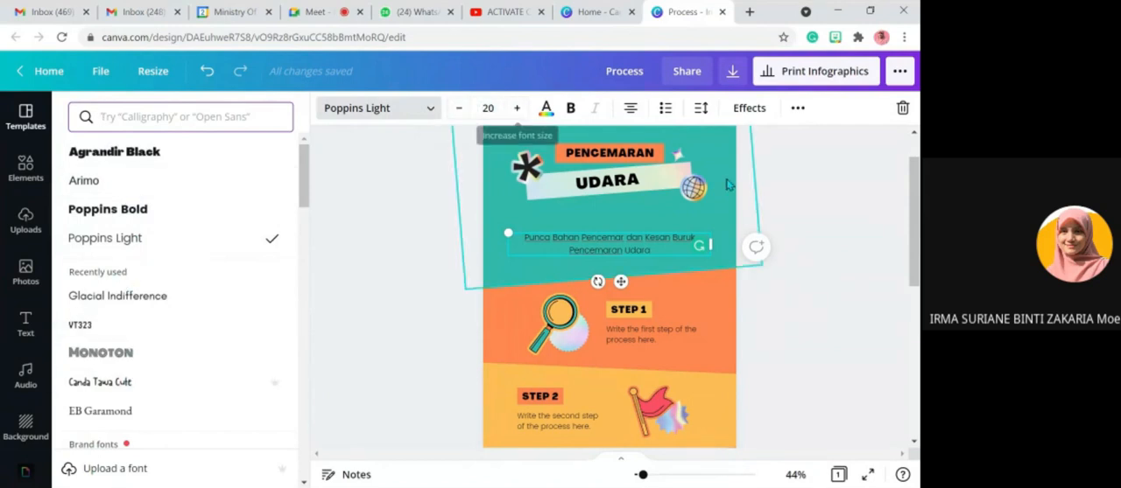
click(826, 209)
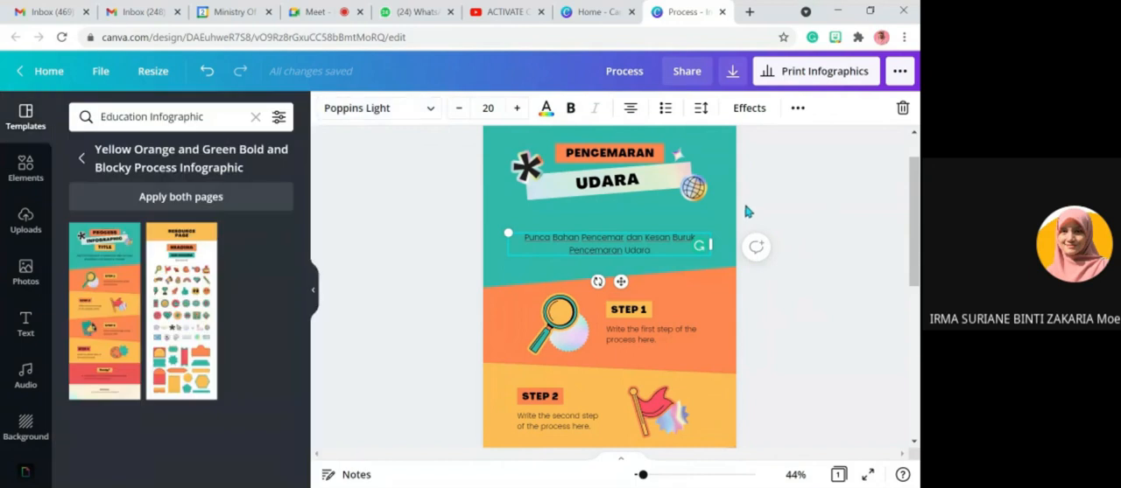
- Set the letter spacing of the heading word PENCEMARAN to 224
click(619, 160)
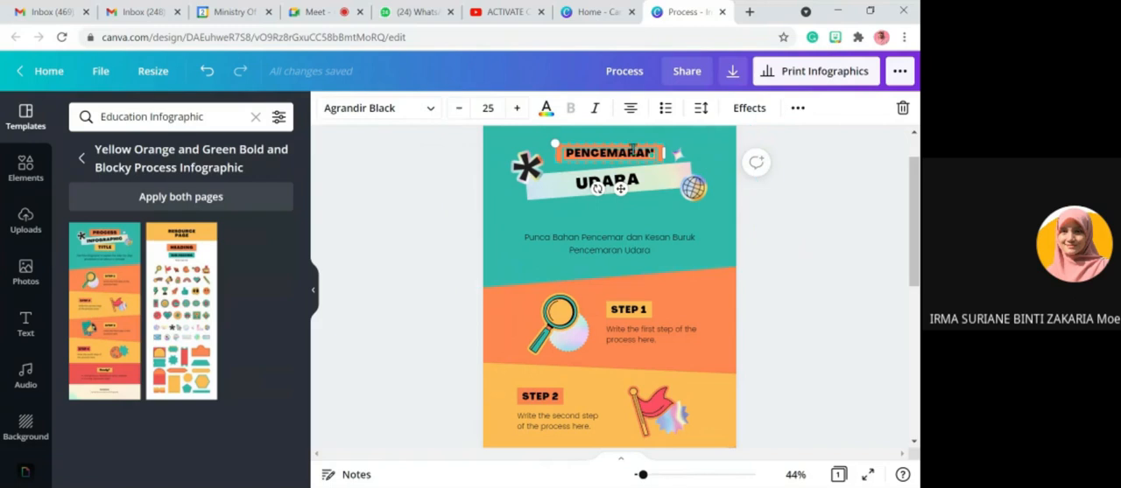
click(638, 151)
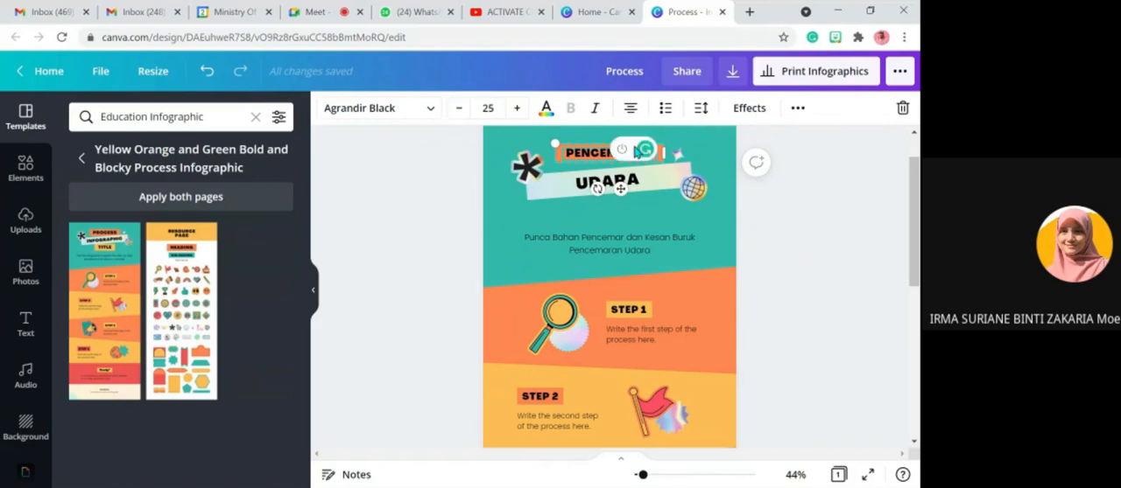
click(584, 157)
click(823, 190)
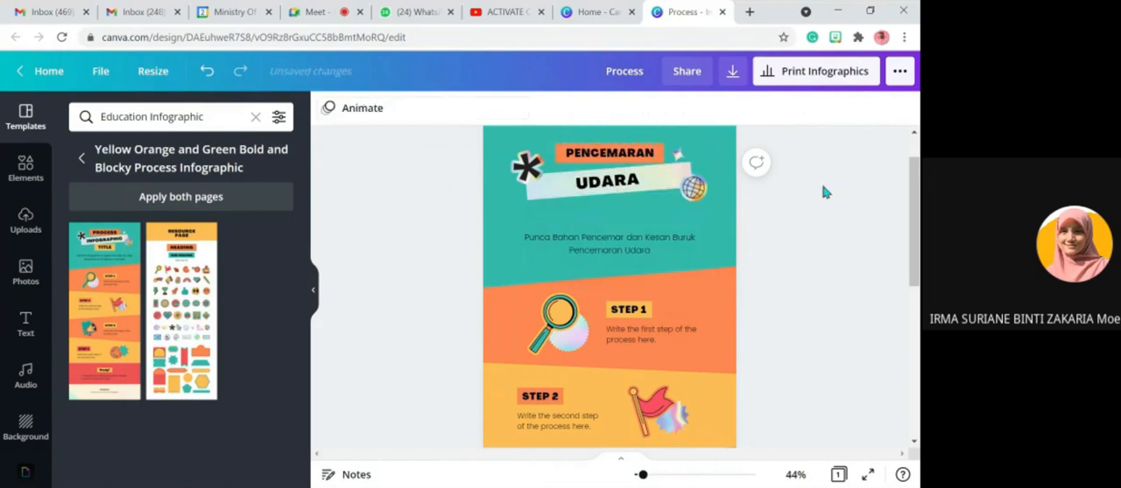
click(643, 156)
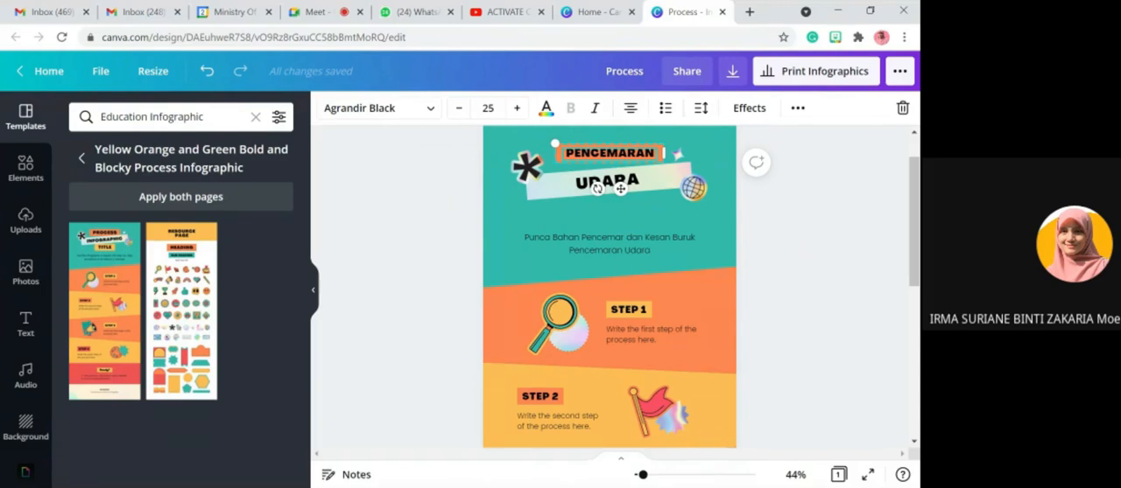
click(702, 112)
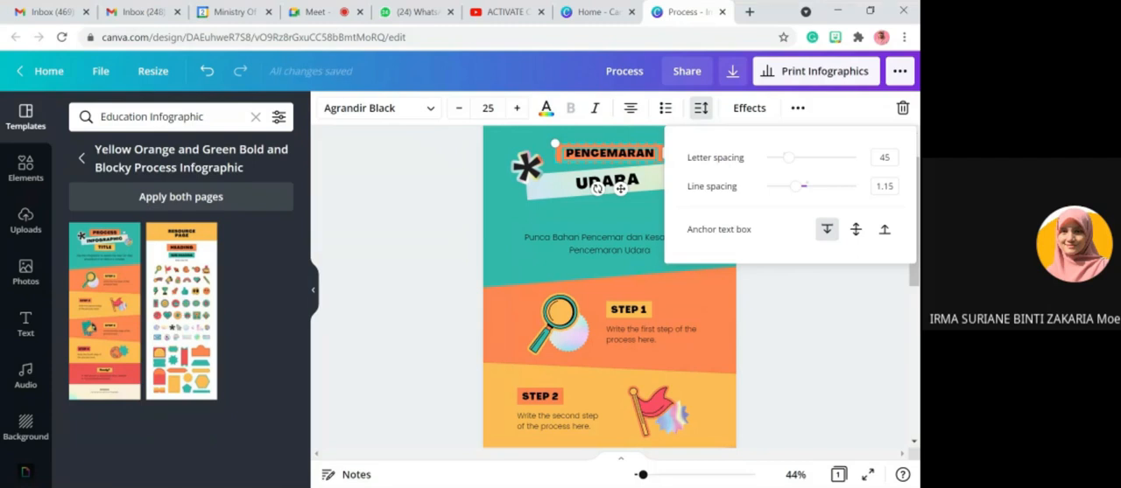
drag(788, 157, 806, 165)
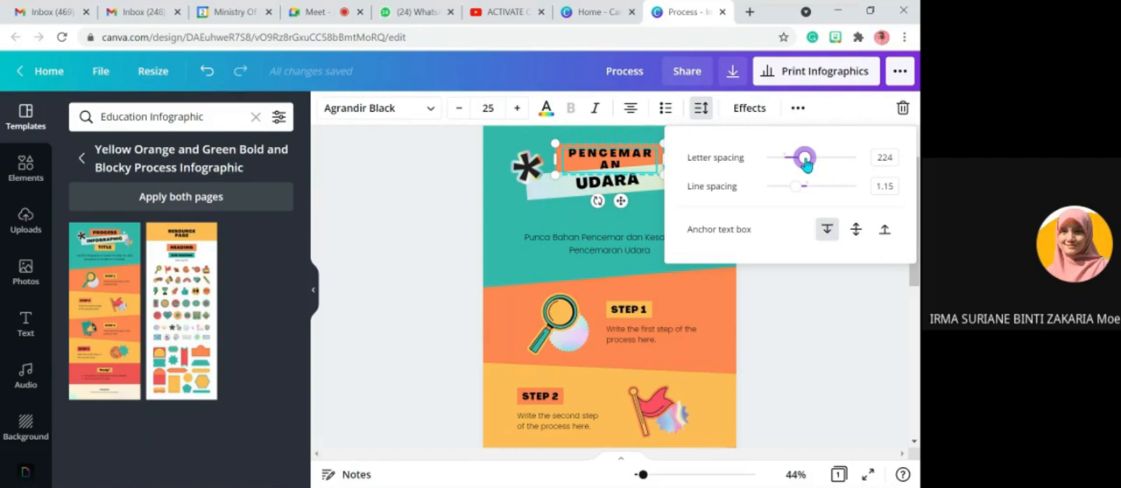
click(783, 313)
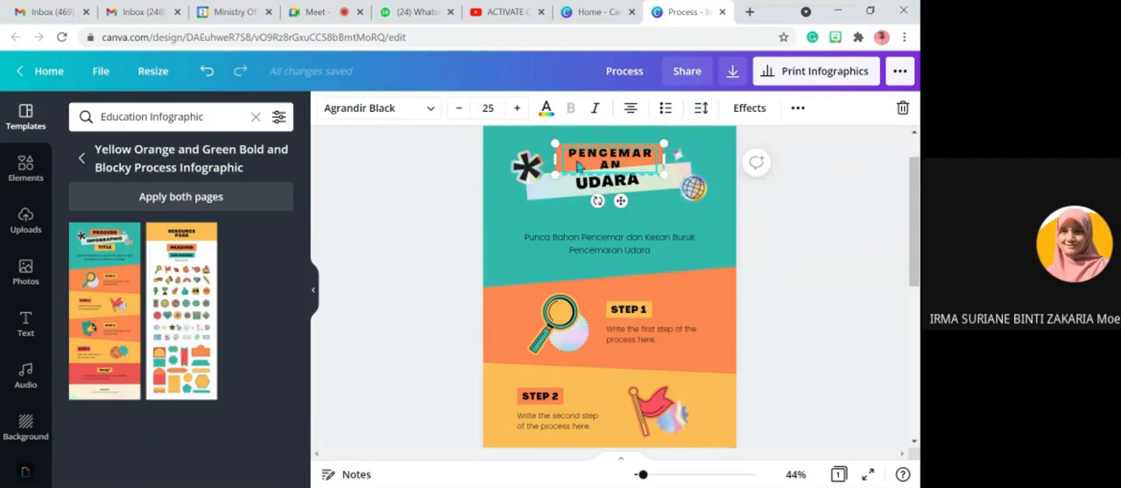
- Widen the PENCEMARAN text and its orange box on both sides until the word fits on one line
drag(550, 155, 542, 155)
drag(663, 155, 685, 155)
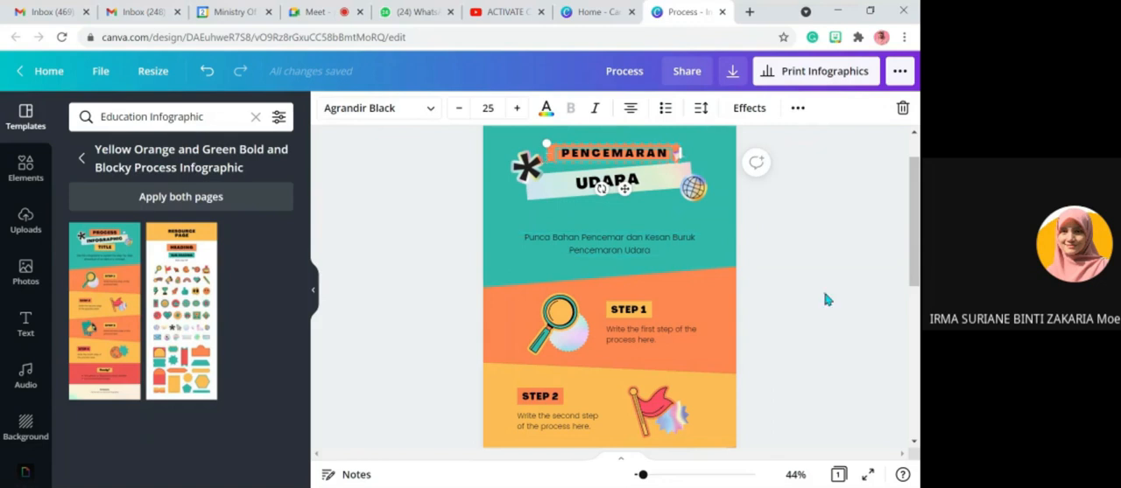
click(797, 313)
scroll(792, 315, down, 3)
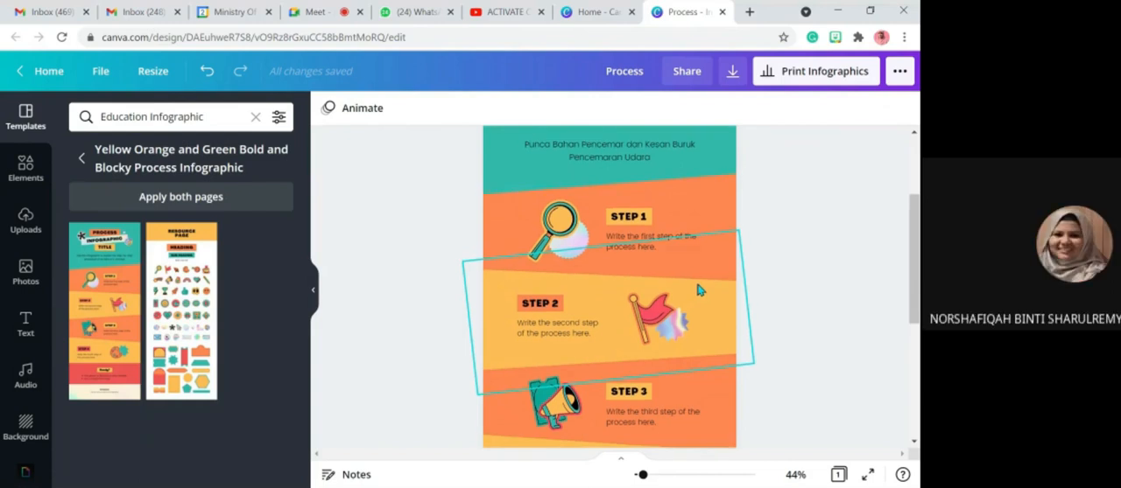
scroll(698, 291, up, 3)
scroll(697, 291, down, 6)
scroll(698, 291, up, 6)
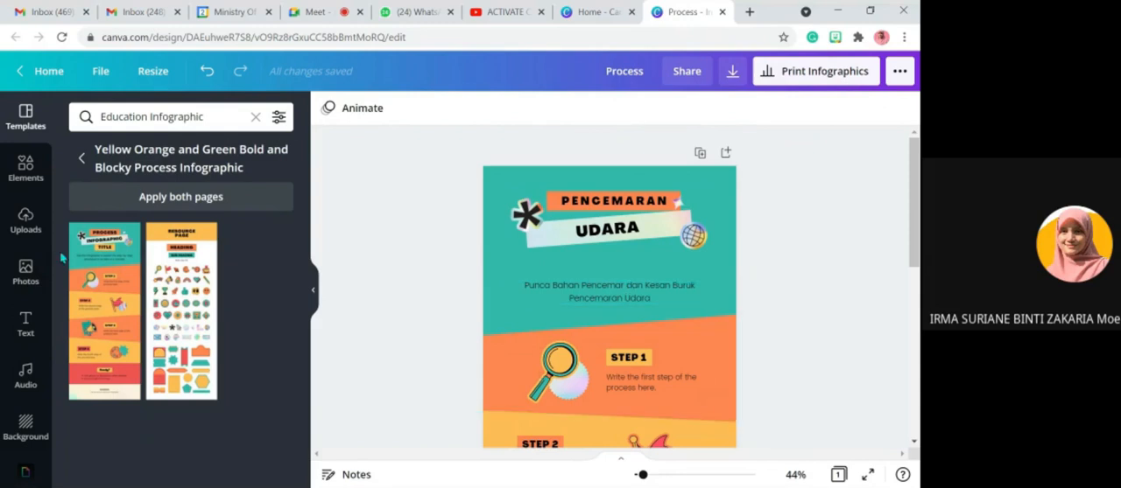
- Search the design elements for "earth"
click(24, 183)
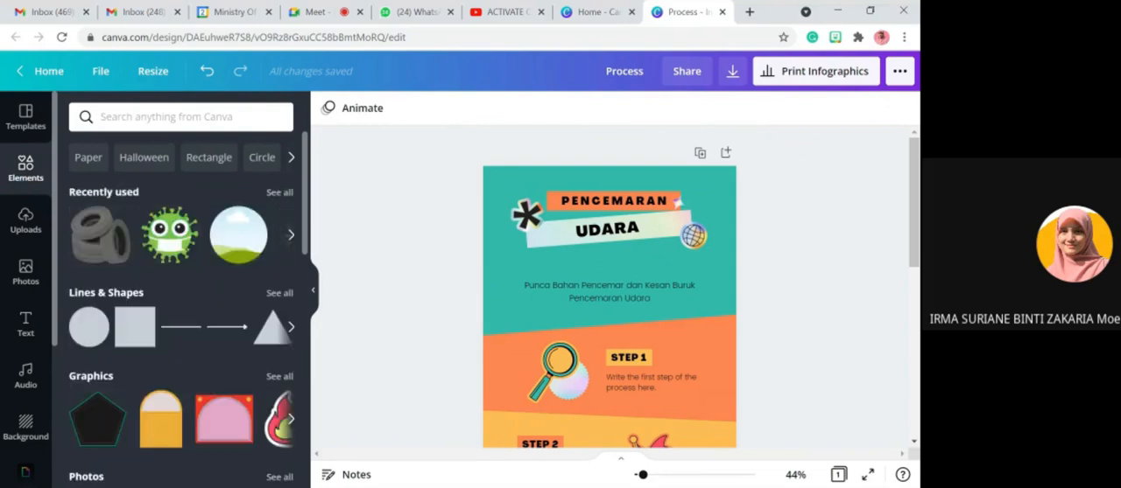
click(107, 115)
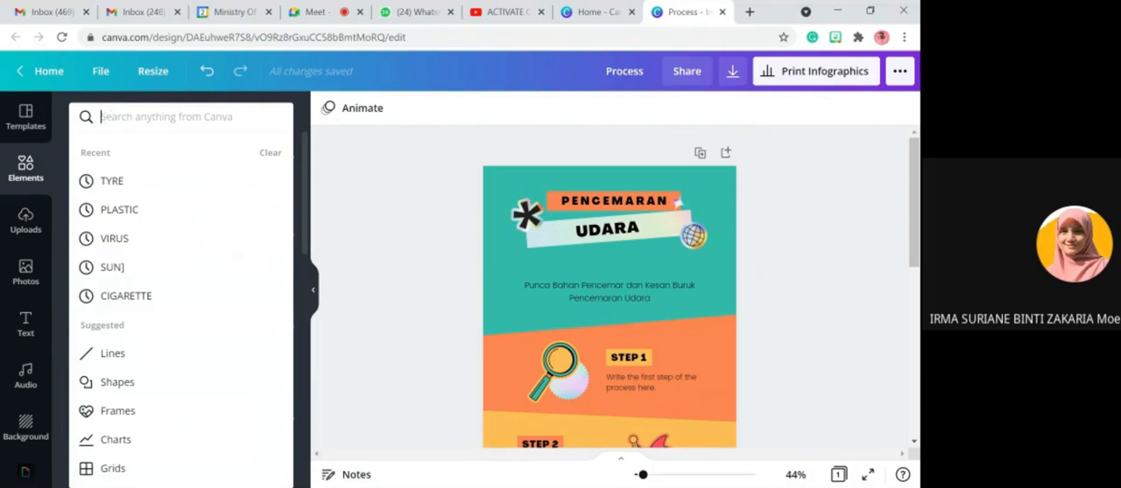
text(ear)
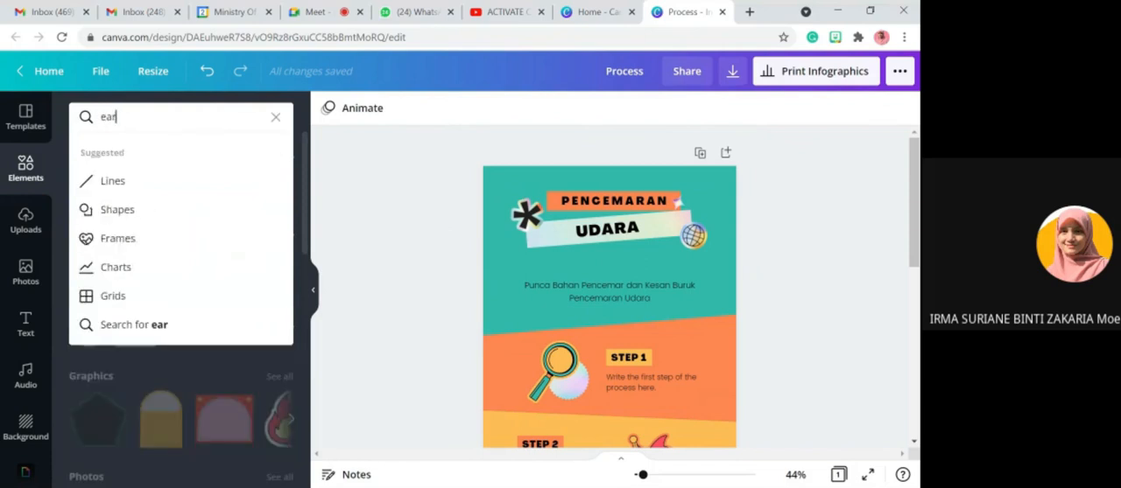
text(th)
key(Return)
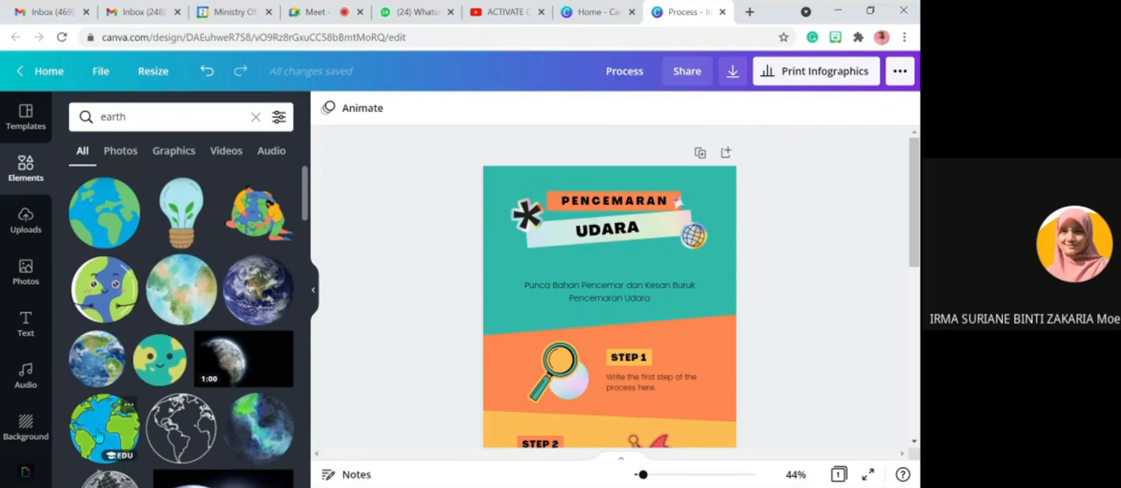
- Add the outlined blue and green cartoon earth graphic and move it up over the description text below the heading
click(99, 438)
scroll(749, 370, down, 5)
scroll(749, 370, up, 5)
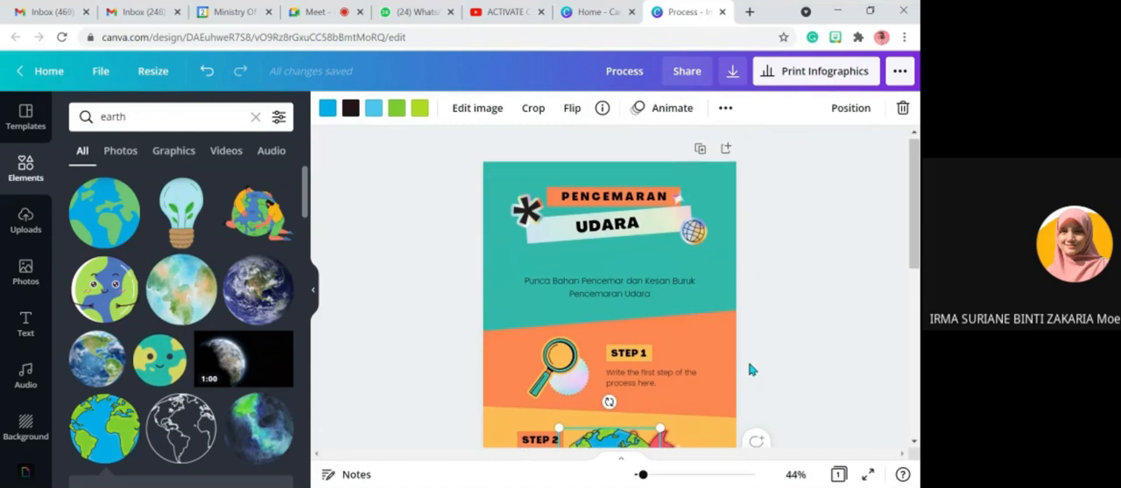
scroll(748, 370, down, 2)
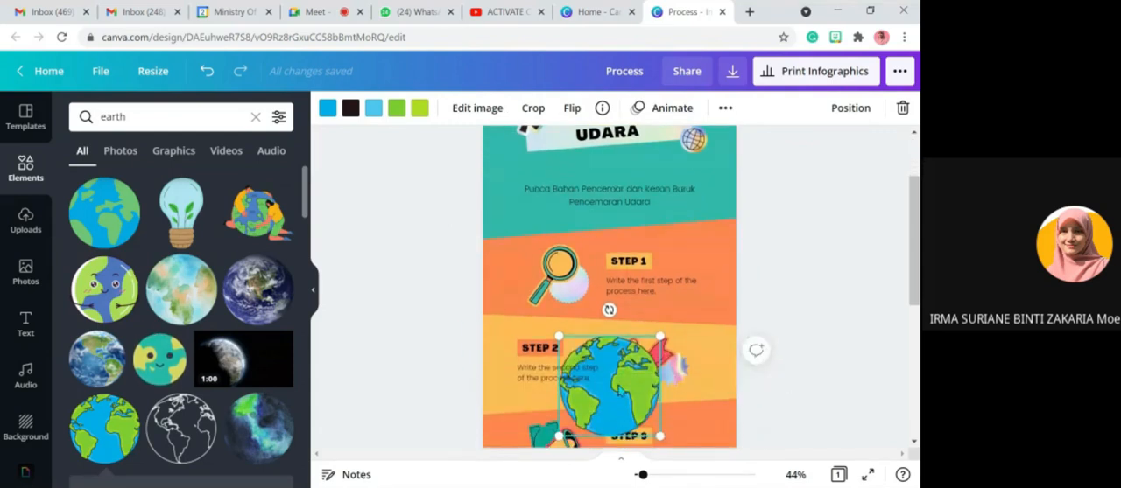
drag(622, 385, 646, 272)
drag(645, 272, 623, 211)
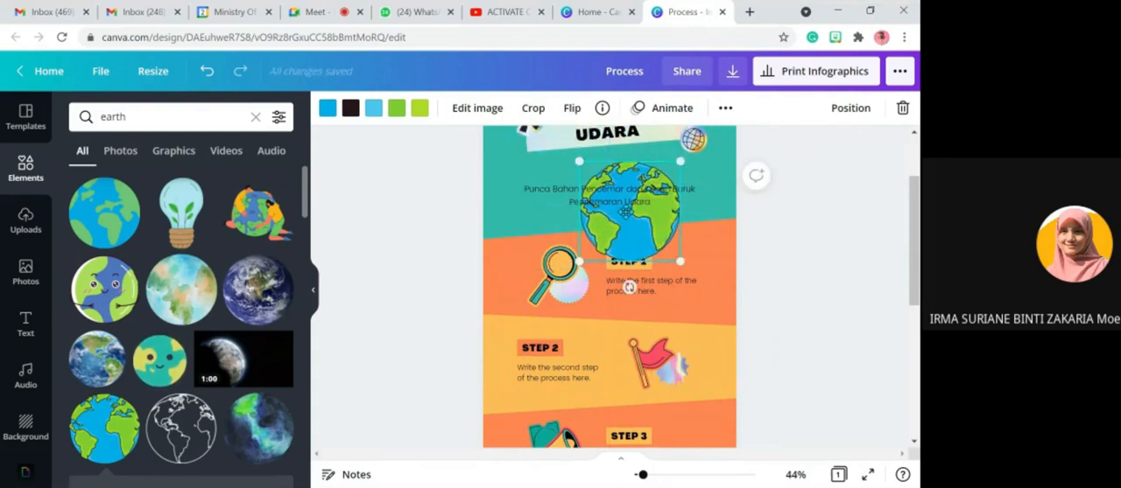
scroll(623, 212, up, 2)
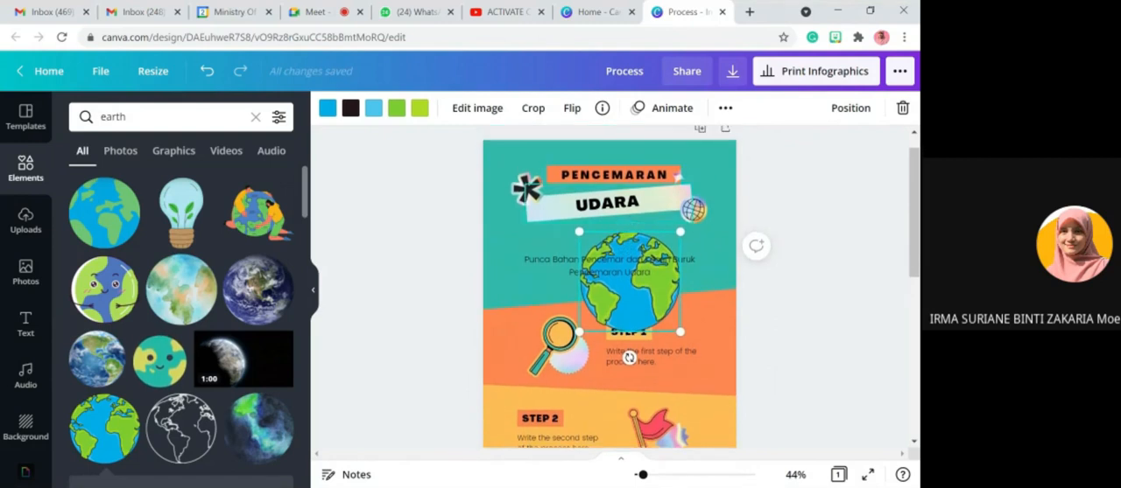
- Delete the small grid globe at the end of the UDARA banner and put the earth graphic, scaled down, in its place
click(692, 210)
key(Delete)
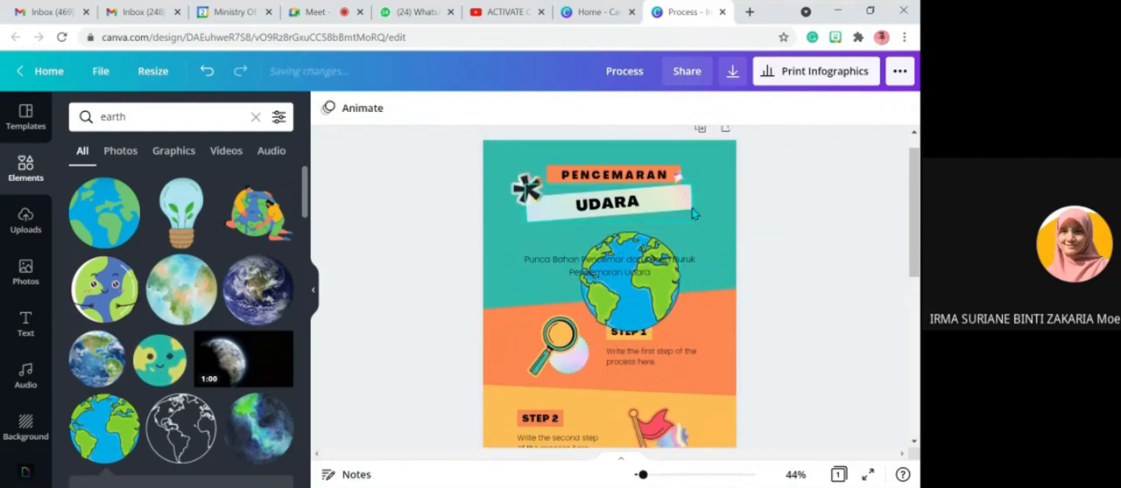
drag(649, 302, 701, 214)
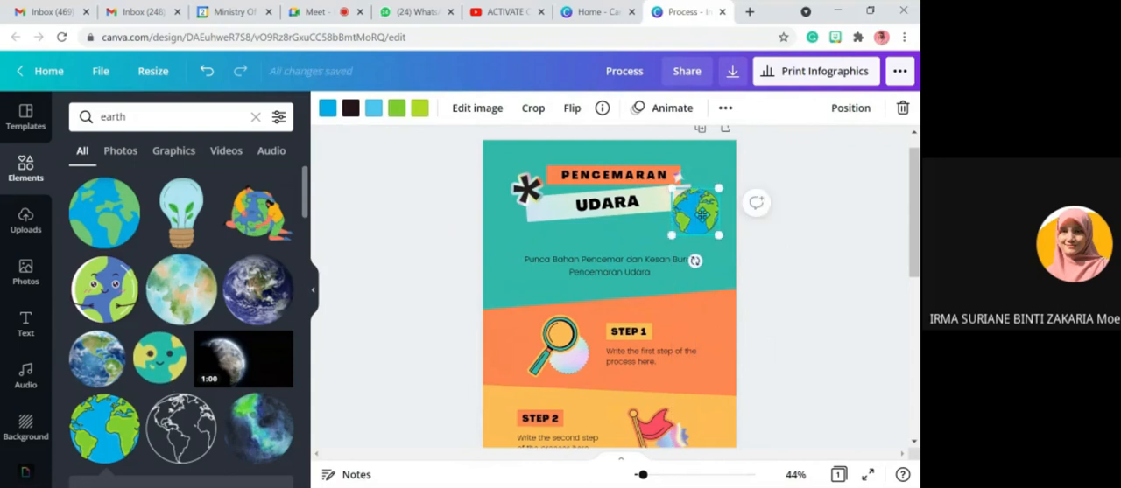
click(799, 271)
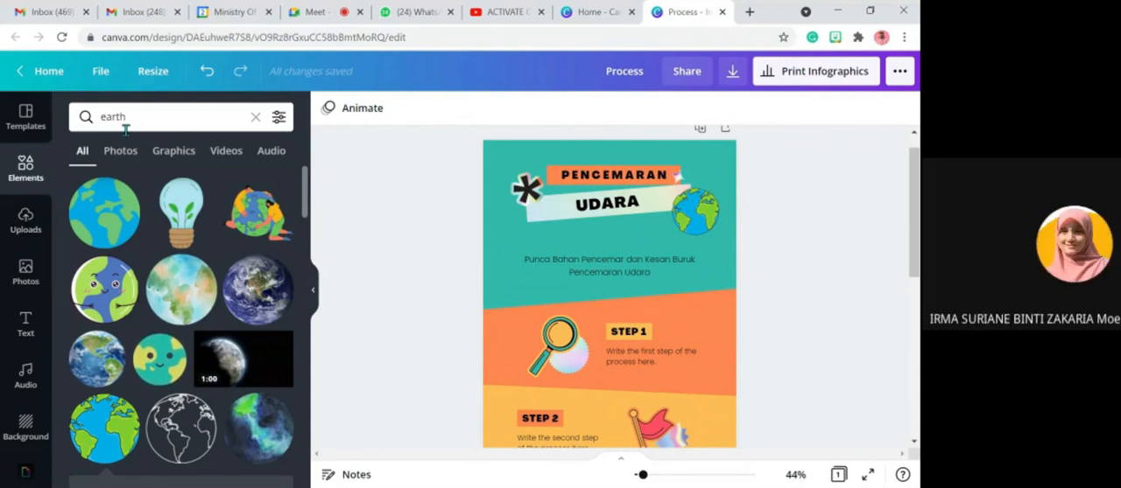
- Search the design elements for "smoke" and browse the graphics found
click(157, 113)
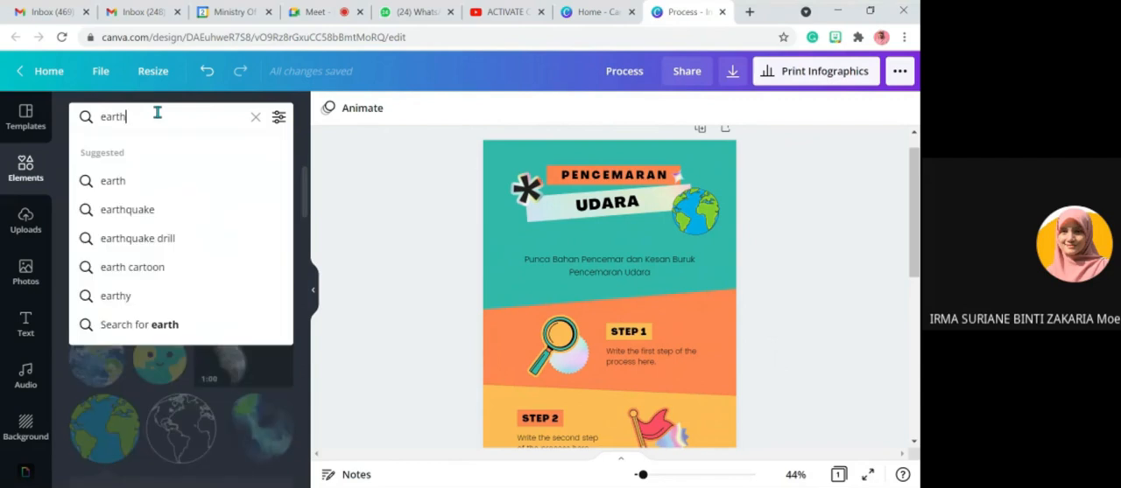
key(BackSpace)
key(BackSpace)
key(BackSpace)
key(BackSpace)
key(BackSpace)
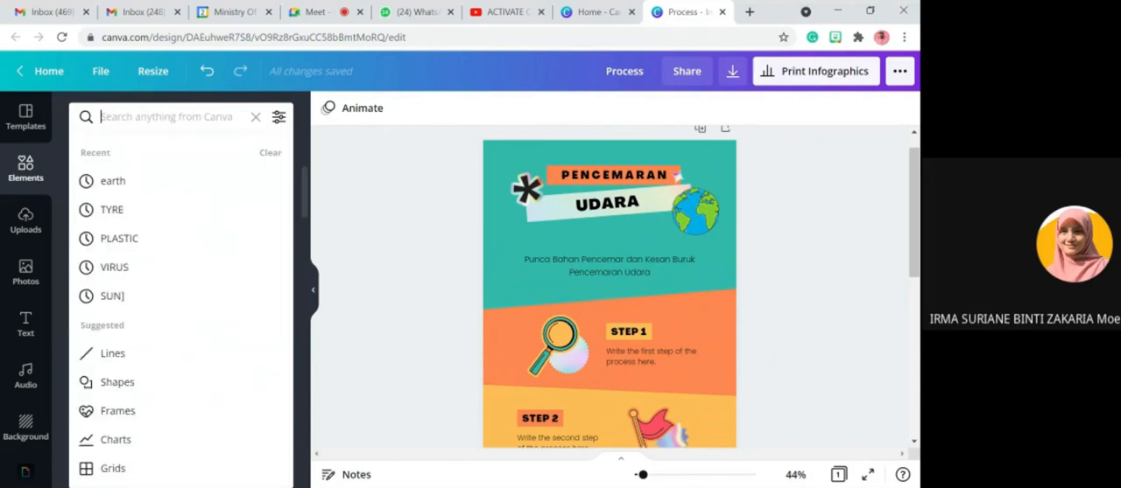
text(smoke)
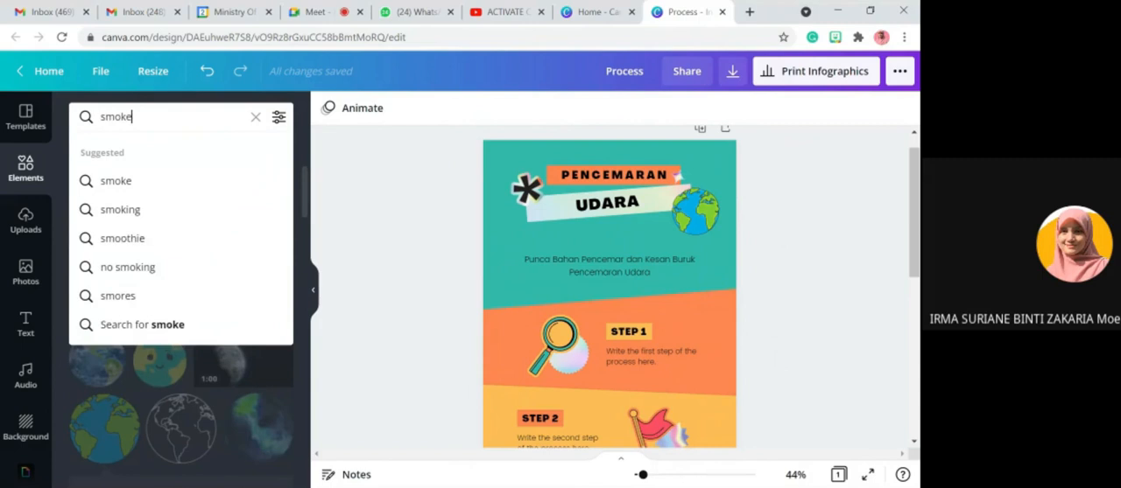
key(Return)
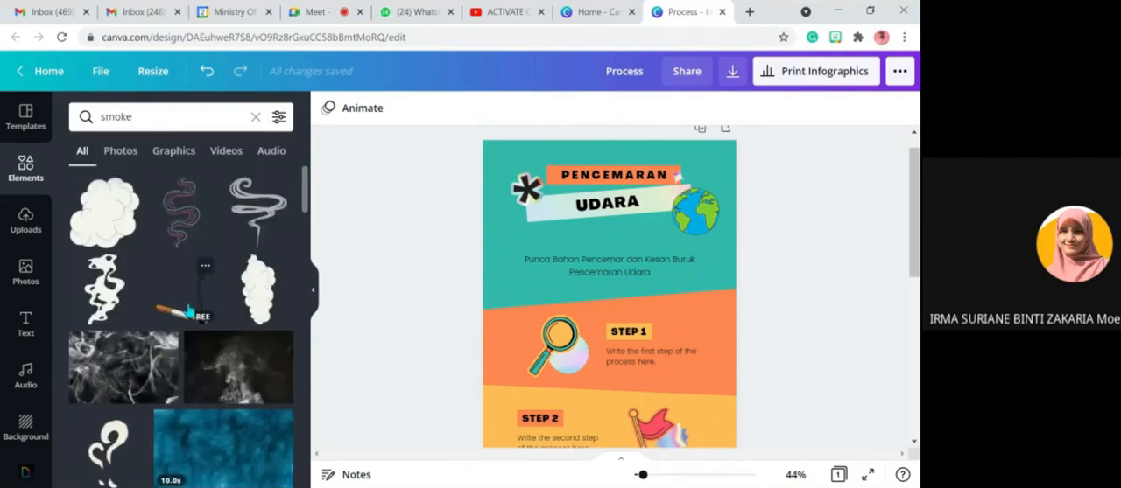
scroll(162, 333, down, 4)
scroll(162, 332, up, 5)
scroll(162, 332, down, 5)
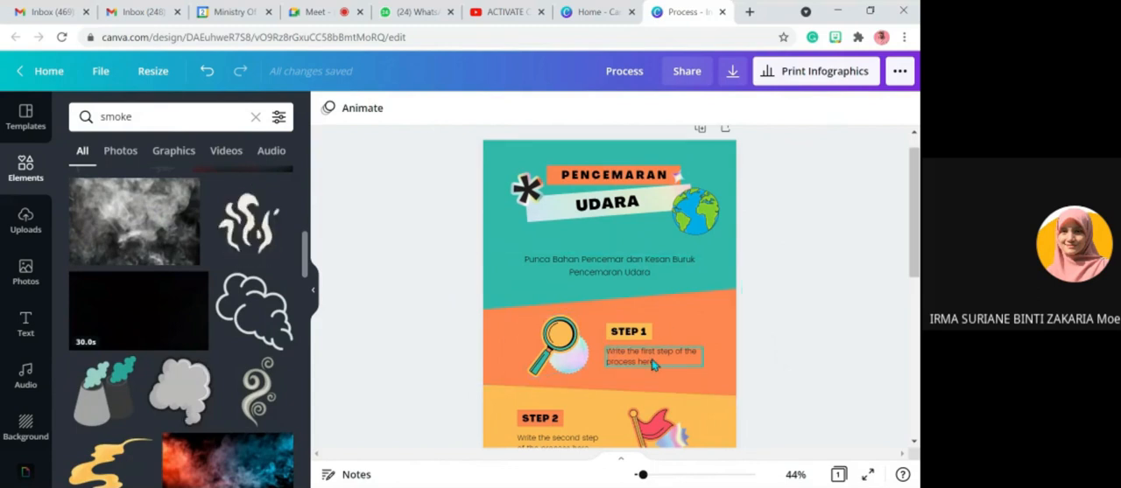
- Search the design elements for "factory"
scroll(611, 359, down, 5)
scroll(610, 359, up, 6)
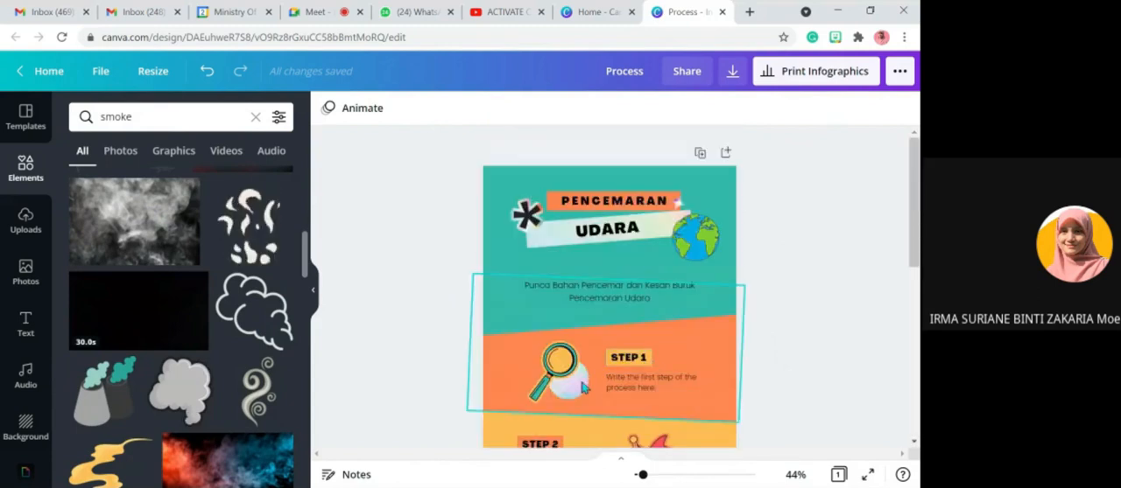
scroll(218, 289, up, 3)
mouse_move(213, 282)
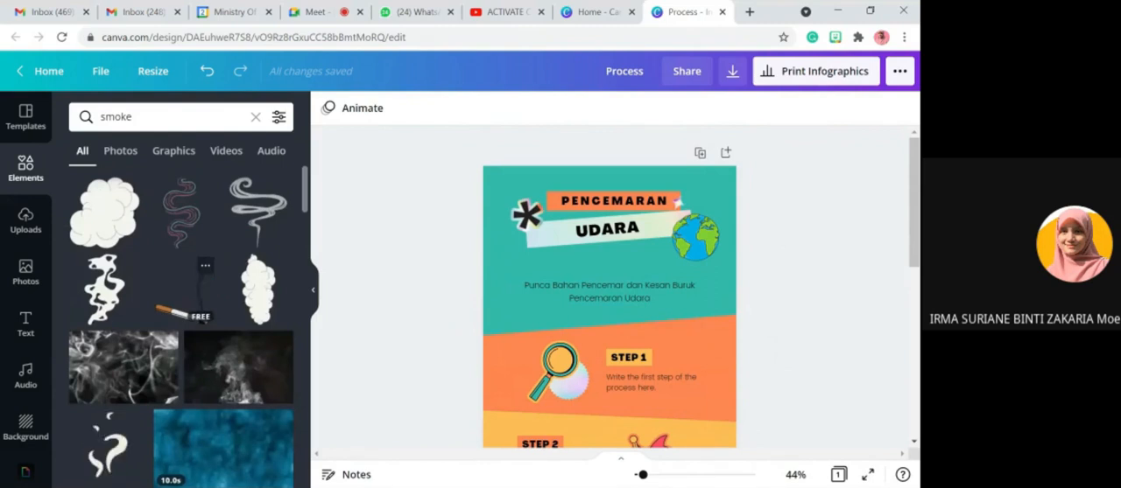
click(148, 120)
drag(148, 120, 92, 120)
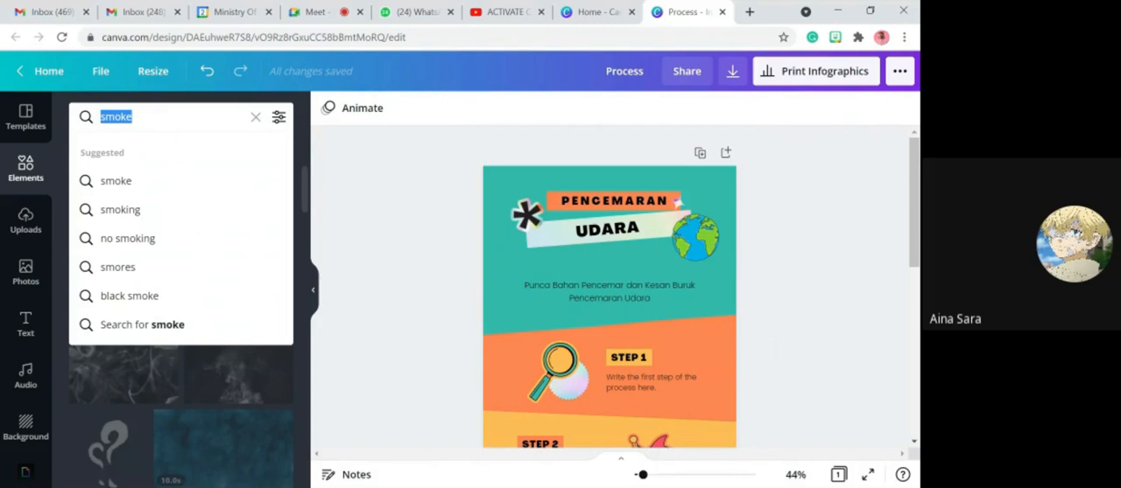
text(factory)
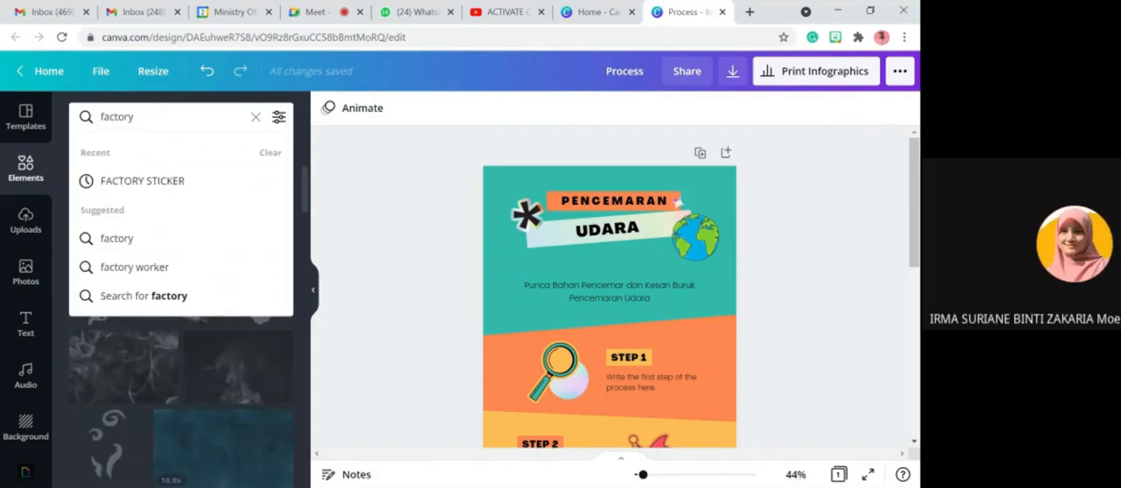
key(Return)
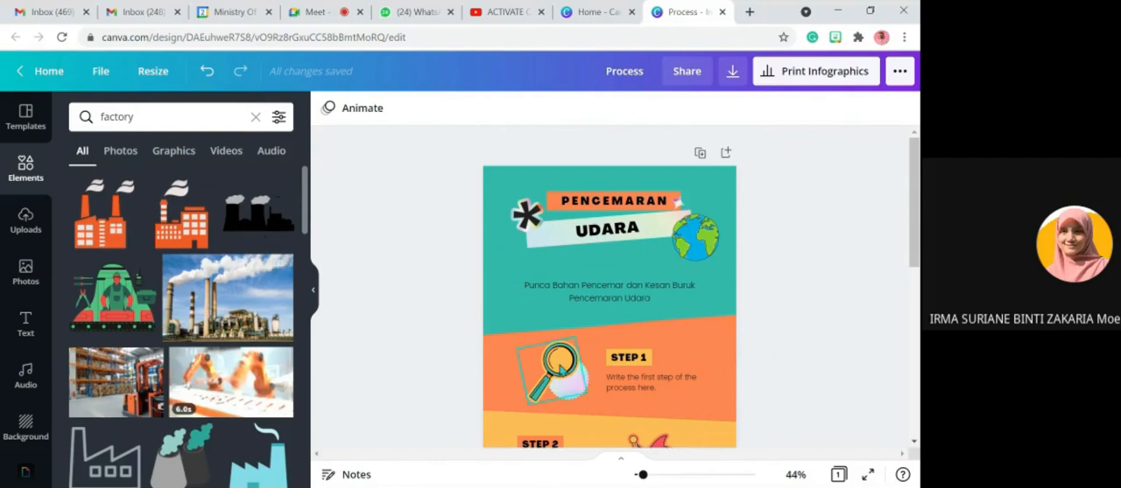
- Delete the magnifying glass and the pale circle beside STEP 1, and add the black factory silhouette with grey smoke there, scaled down
click(566, 367)
key(Delete)
click(567, 370)
key(Delete)
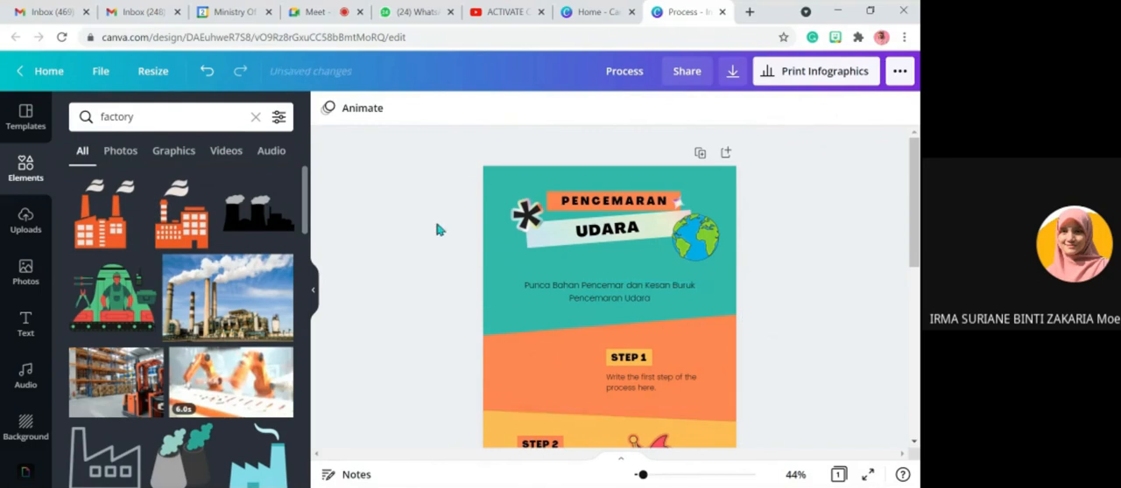
click(272, 221)
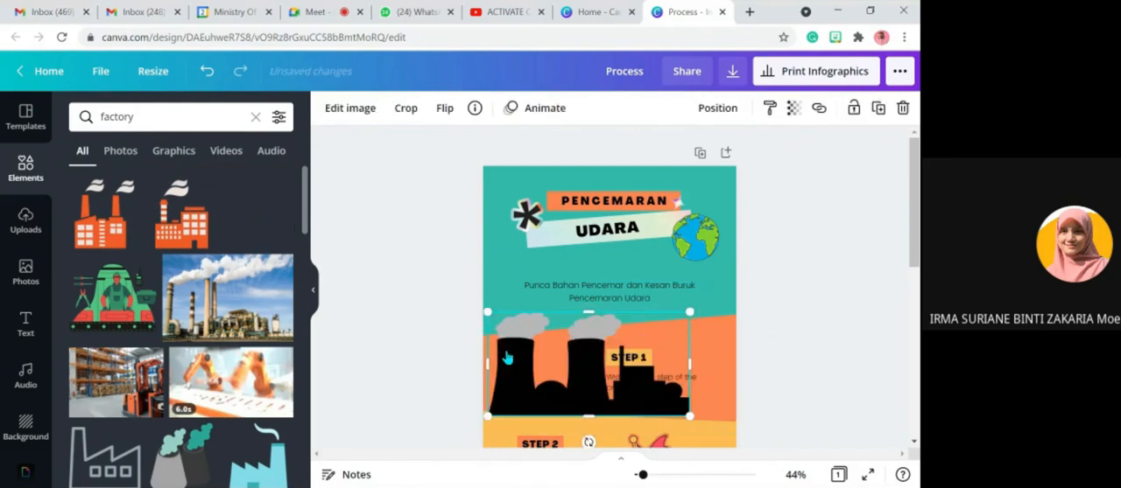
drag(690, 418, 533, 329)
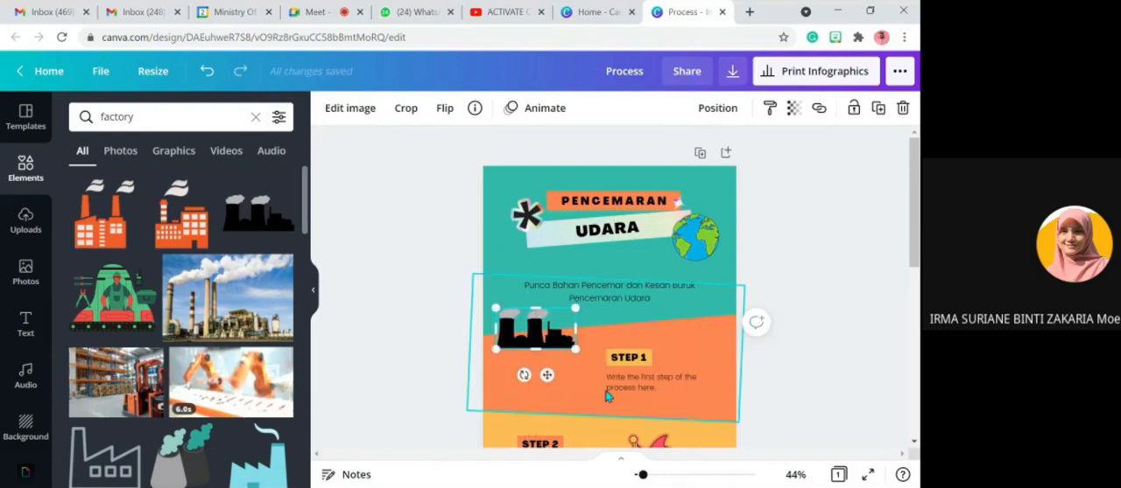
- Move the STEP 1 label up beside the factory graphic, change its text to KILANG and widen it to fit on one line
drag(615, 390, 600, 321)
double_click(613, 321)
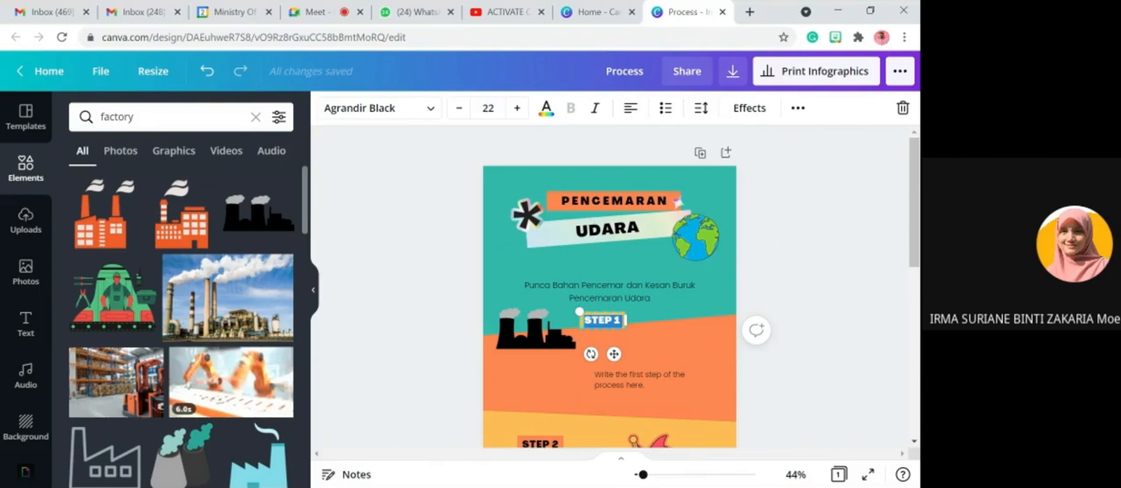
text(KILANG)
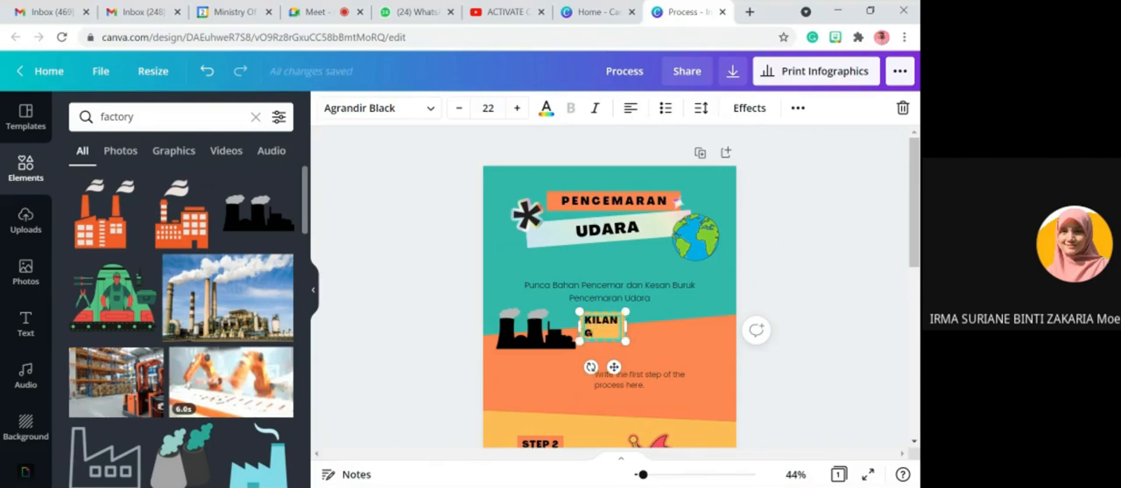
drag(625, 327, 638, 327)
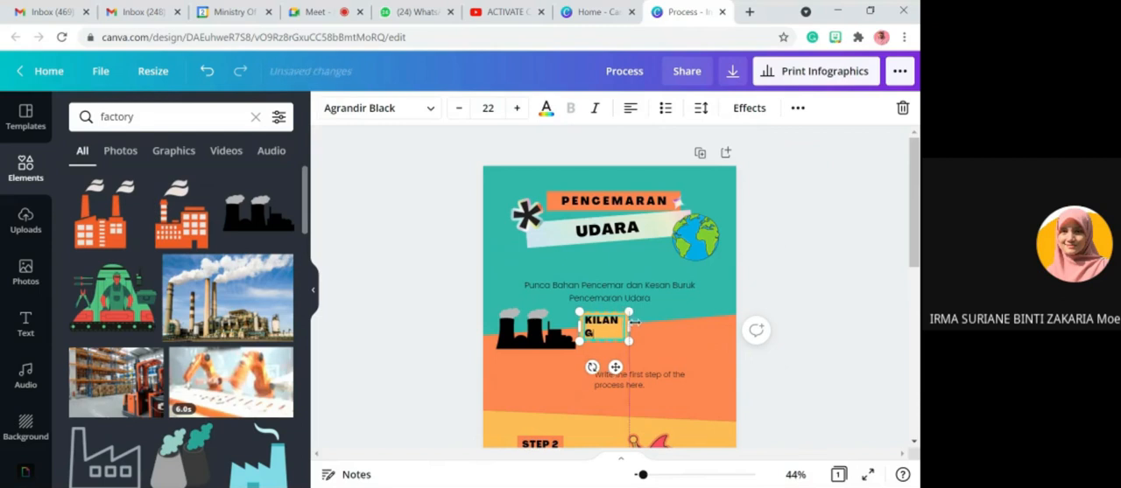
- Move the first step's description directly below the KILANG label and replace its text with "Asap, jelaga, sulfur dioksida"
drag(619, 381, 604, 341)
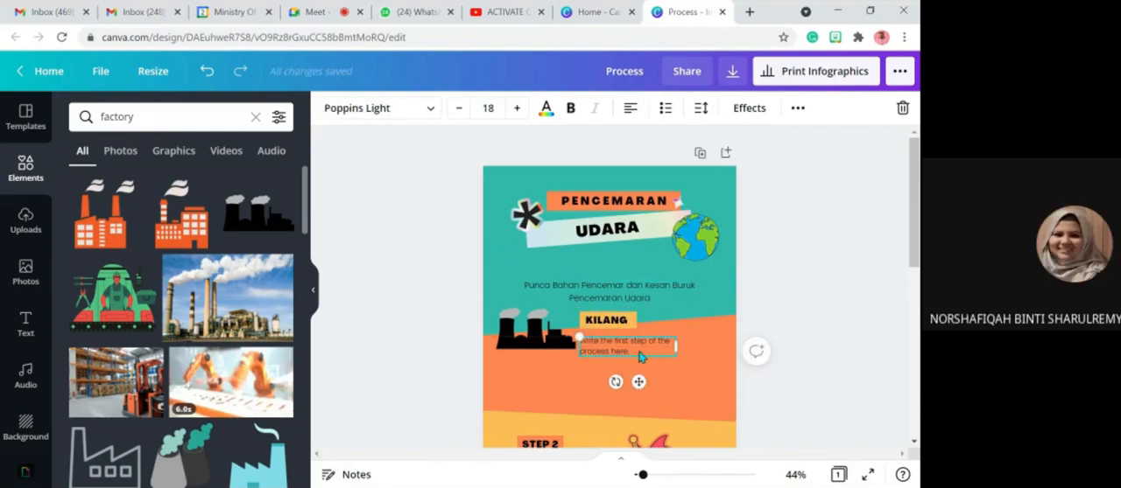
double_click(647, 348)
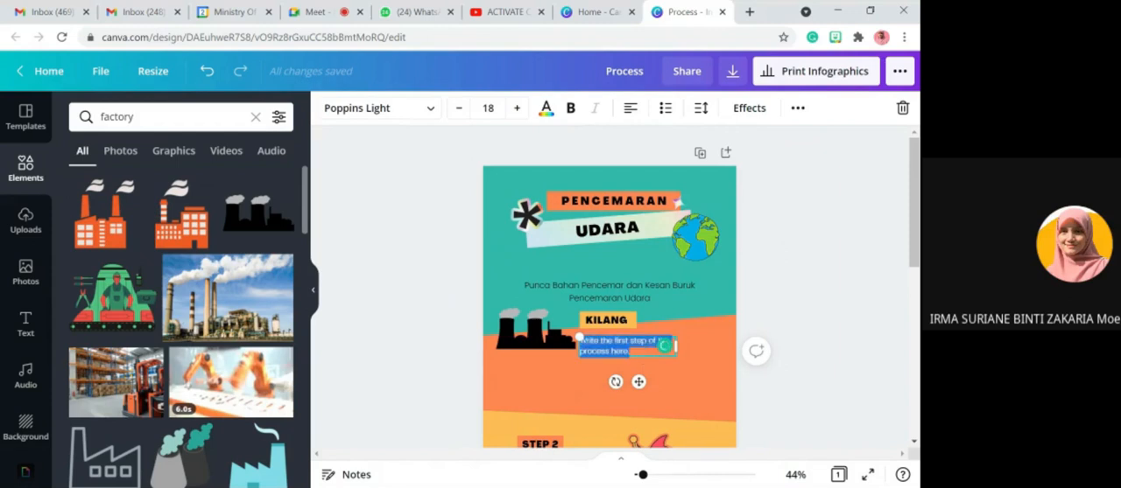
key(BackSpace)
text(Asap, kilang)
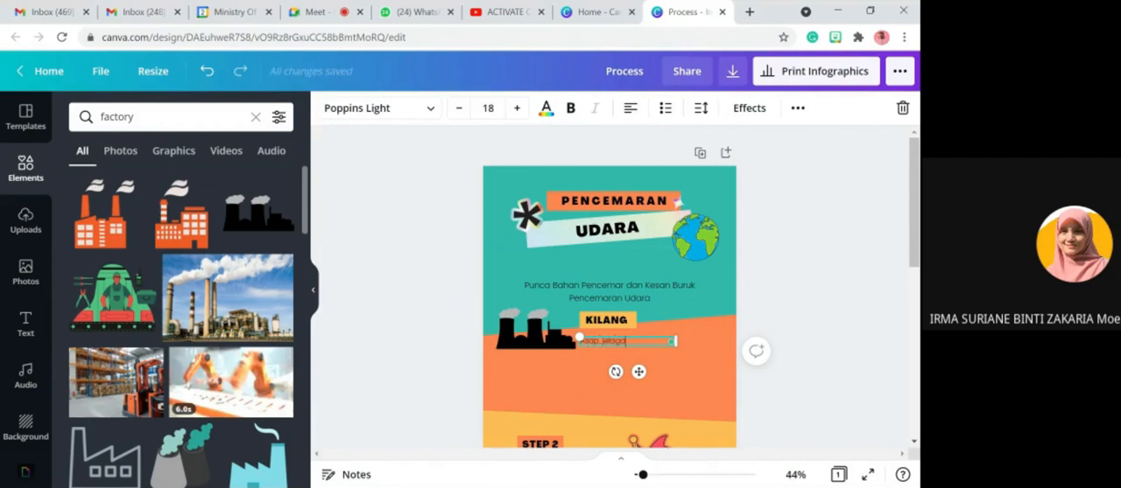
text(, sulfur dioksida)
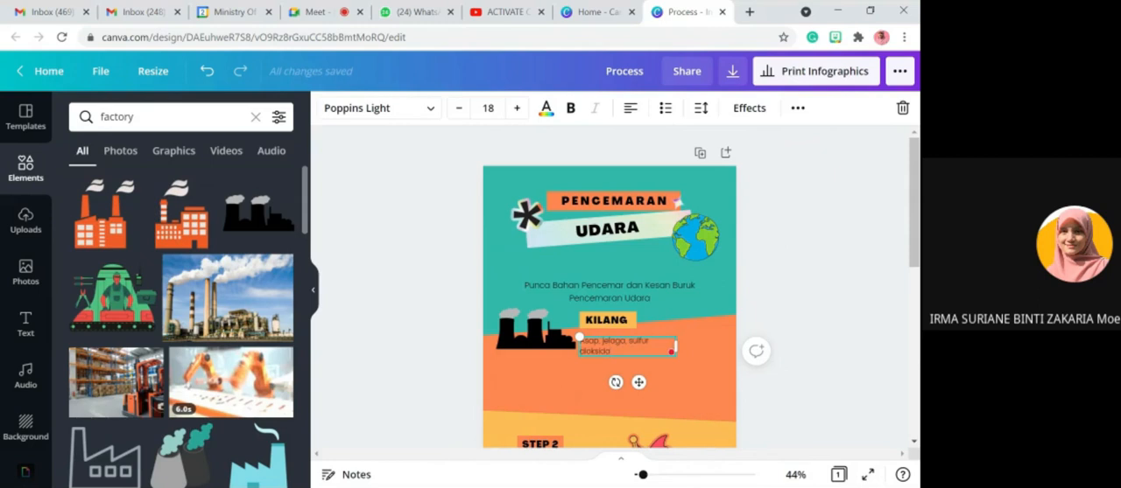
drag(658, 336, 658, 330)
click(818, 370)
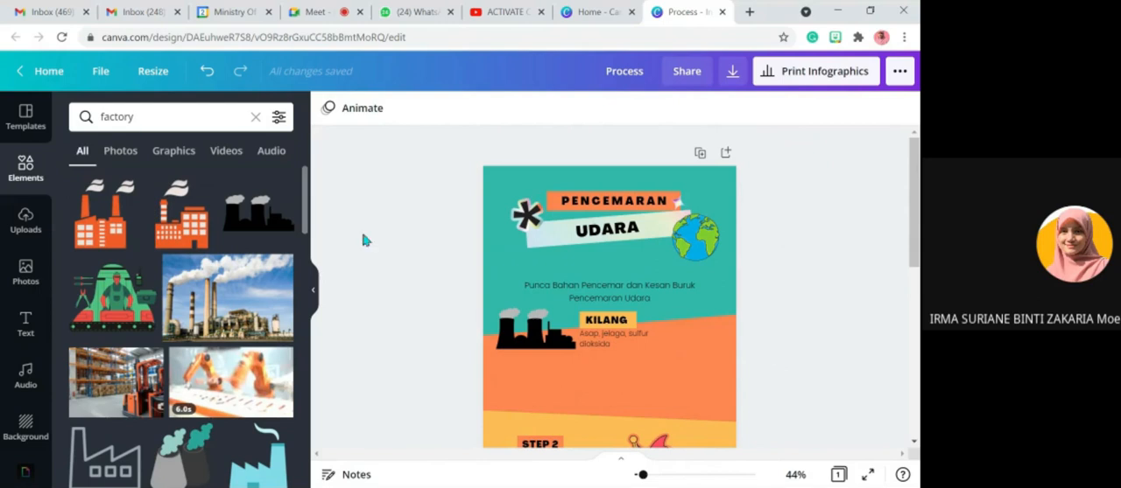
- Search the design elements for "aerosol"
click(99, 117)
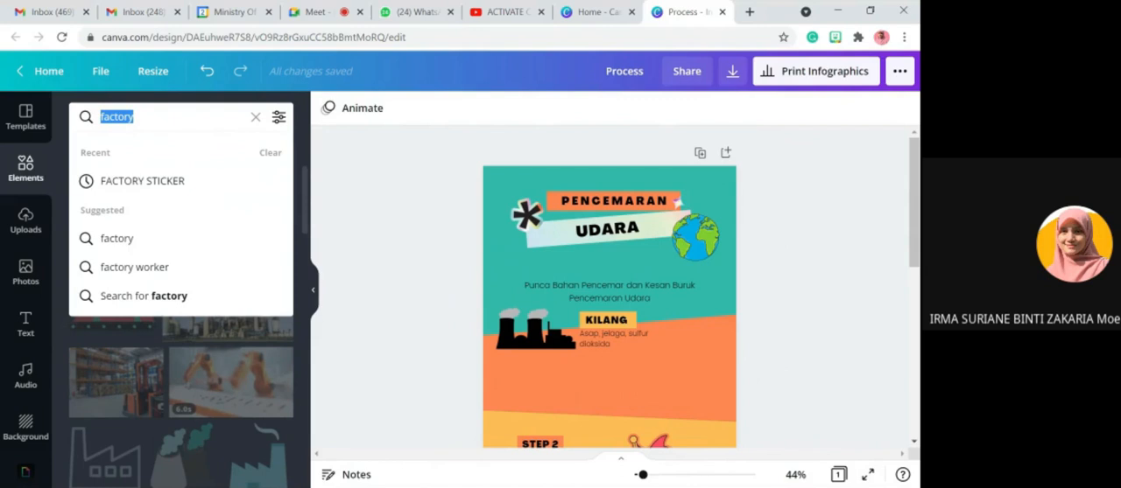
text(aerosol)
key(Return)
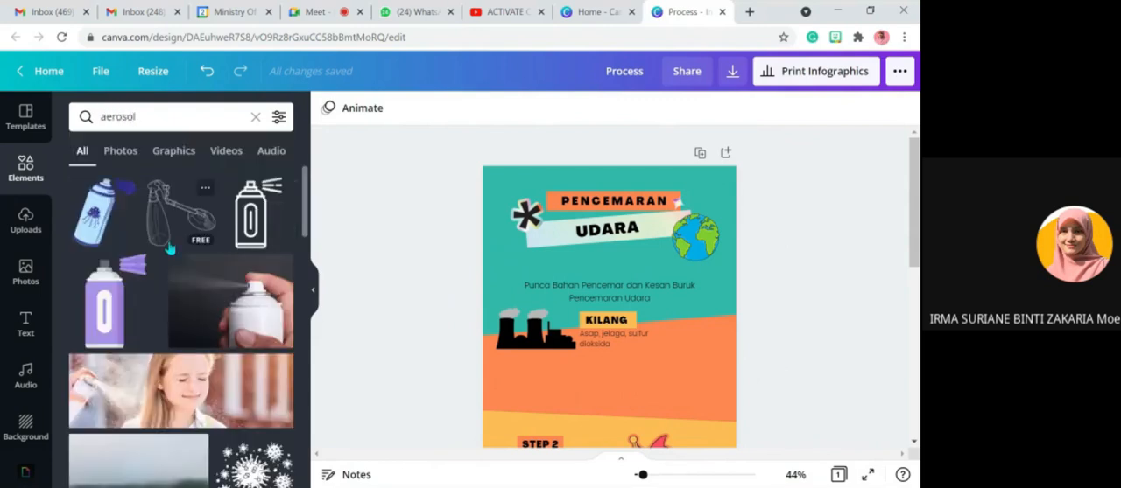
- Add the light blue spray can graphic, scale it down and place it near the right edge of the orange KILANG section
click(133, 217)
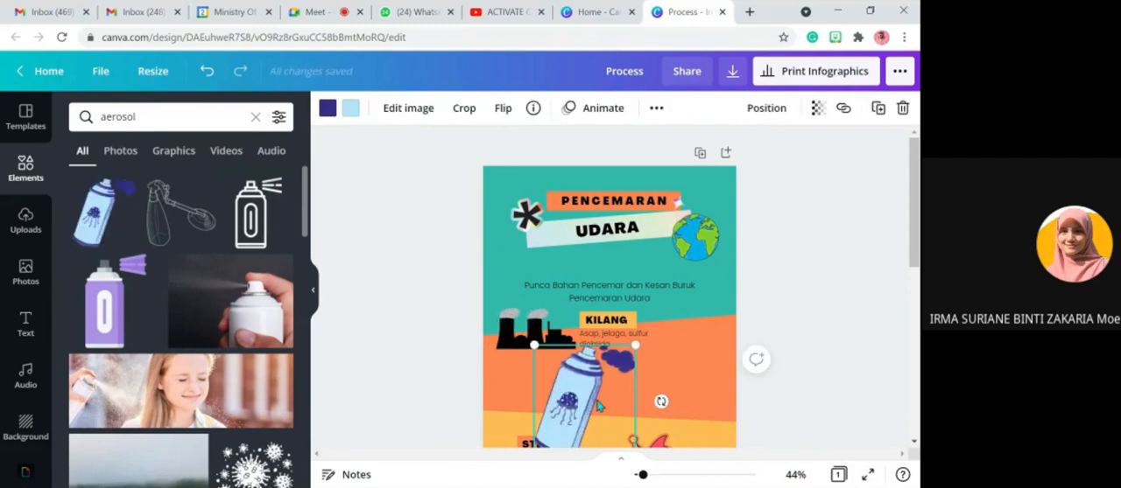
scroll(599, 406, down, 5)
scroll(598, 407, up, 5)
mouse_move(534, 346)
mouse_down()
mouse_move(589, 407)
mouse_move(684, 376)
mouse_move(691, 362)
mouse_up()
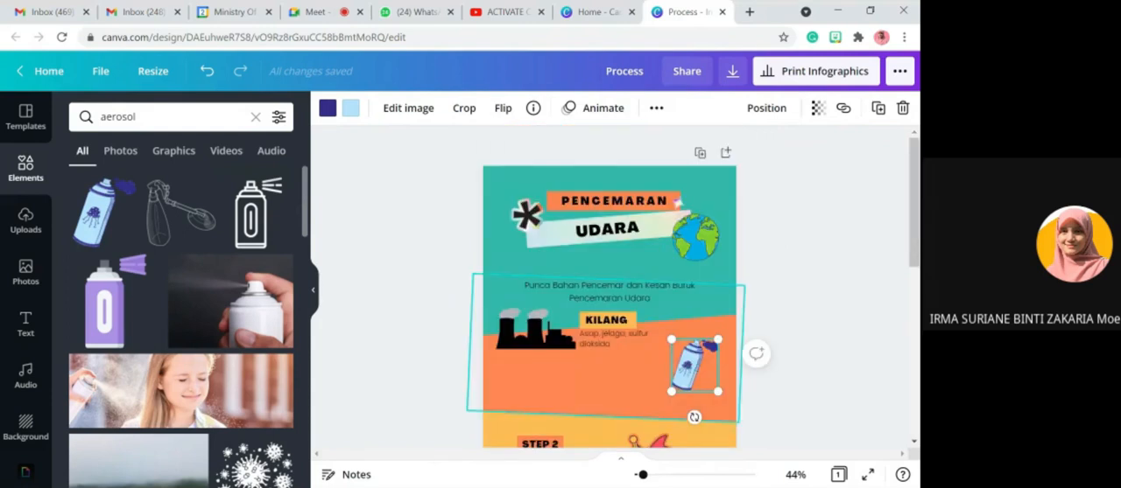
click(846, 250)
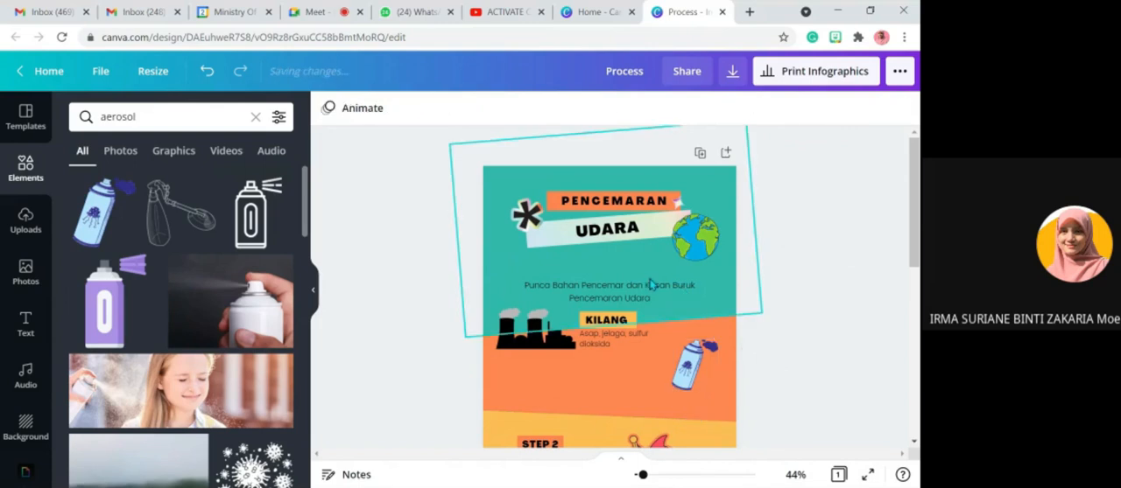
- Move the "Punca Bahan Pencemar dan Kesan Buruk Pencemaran Udara" text up closer to the UDARA banner
click(651, 289)
drag(651, 290, 636, 279)
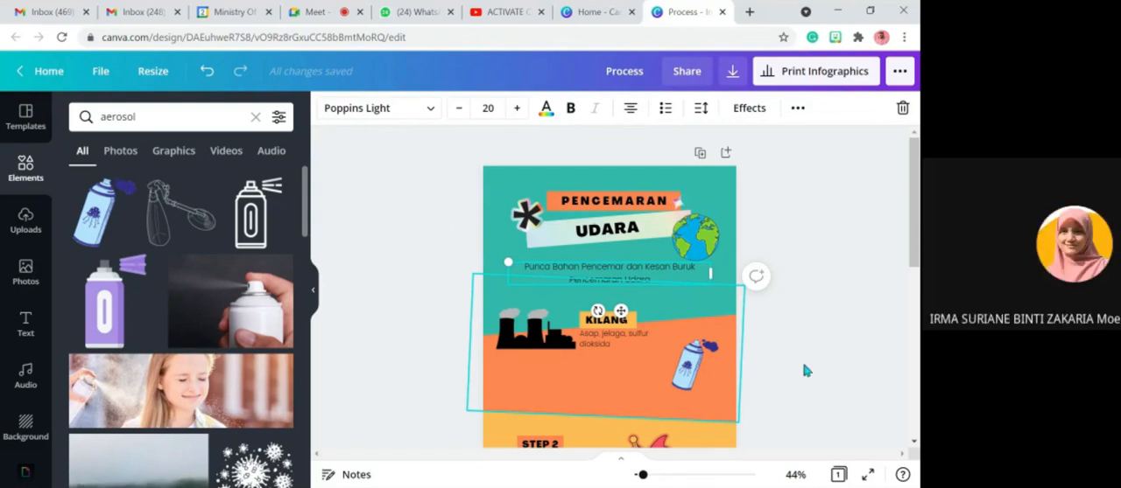
- Look over the whole infographic page, from the heading through the remaining template steps to the references
scroll(873, 369, down, 1)
scroll(873, 368, down, 5)
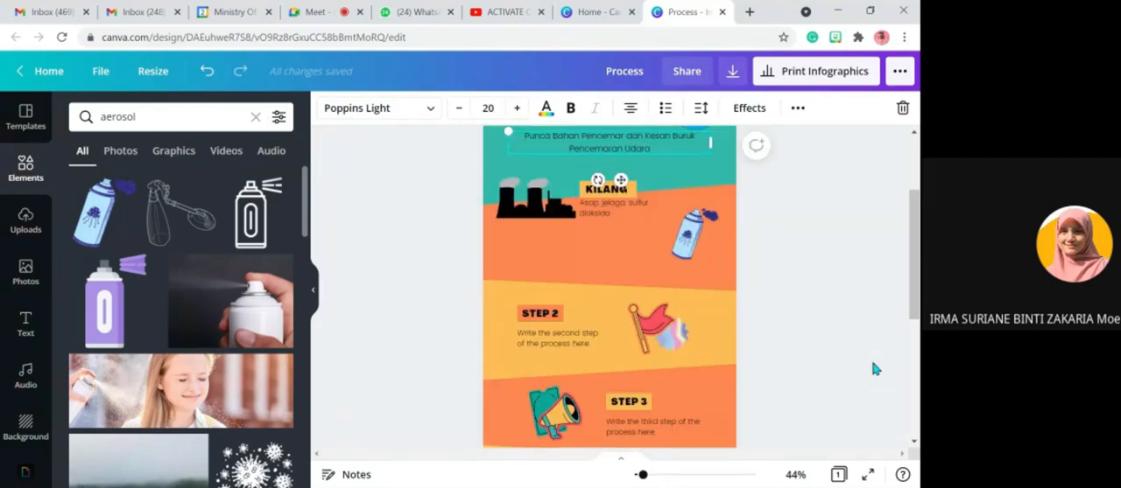
scroll(873, 368, up, 2)
scroll(700, 284, up, 5)
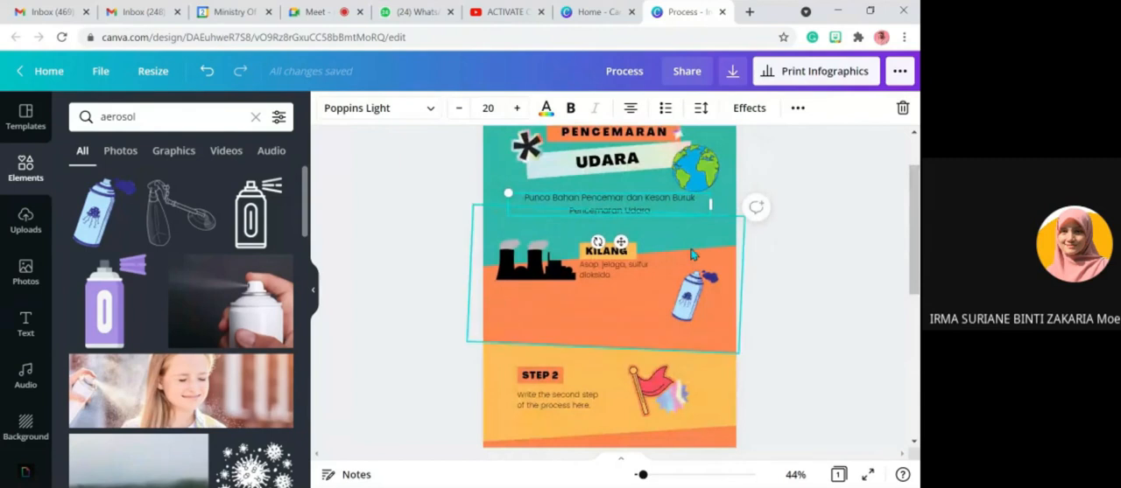
scroll(640, 333, down, 6)
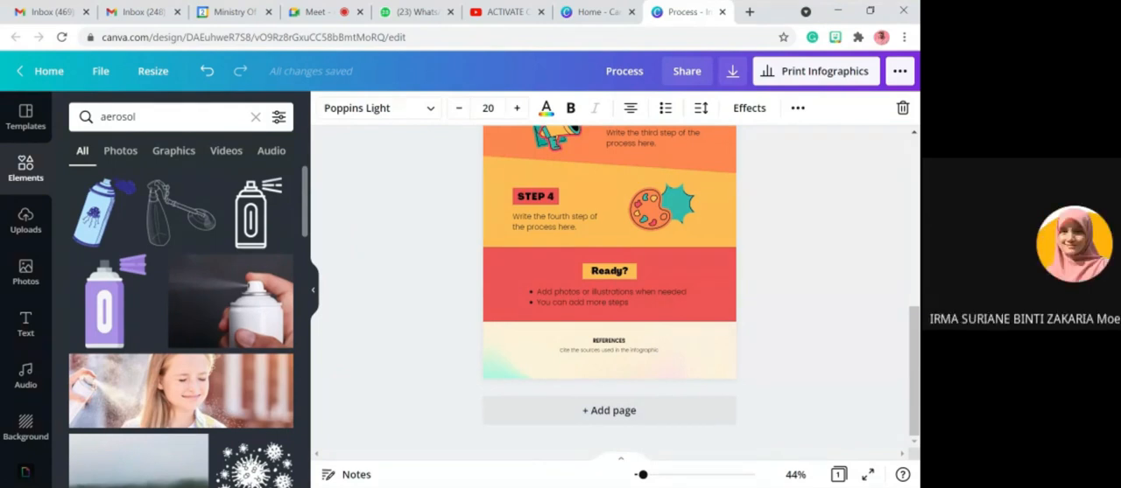
scroll(821, 374, up, 10)
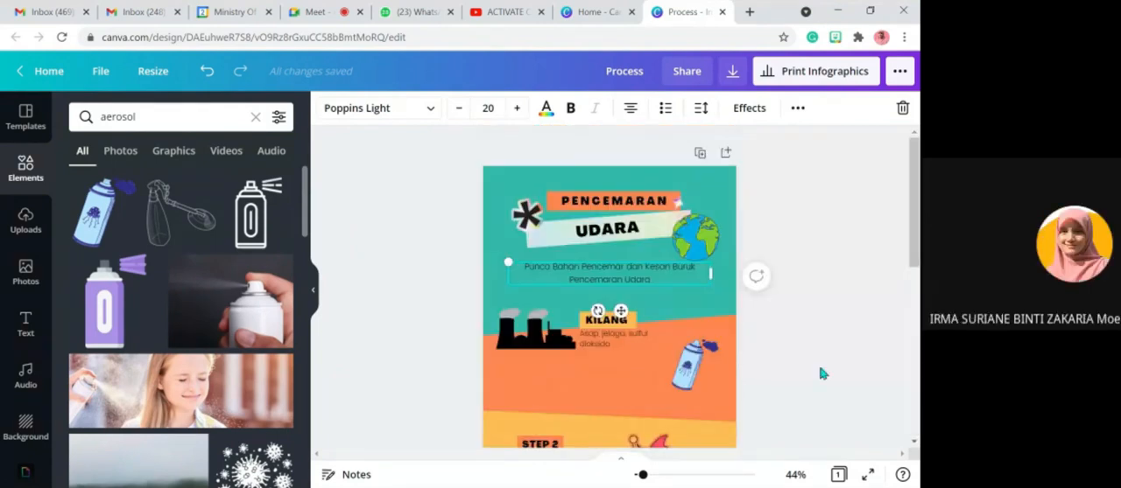
scroll(821, 374, down, 1)
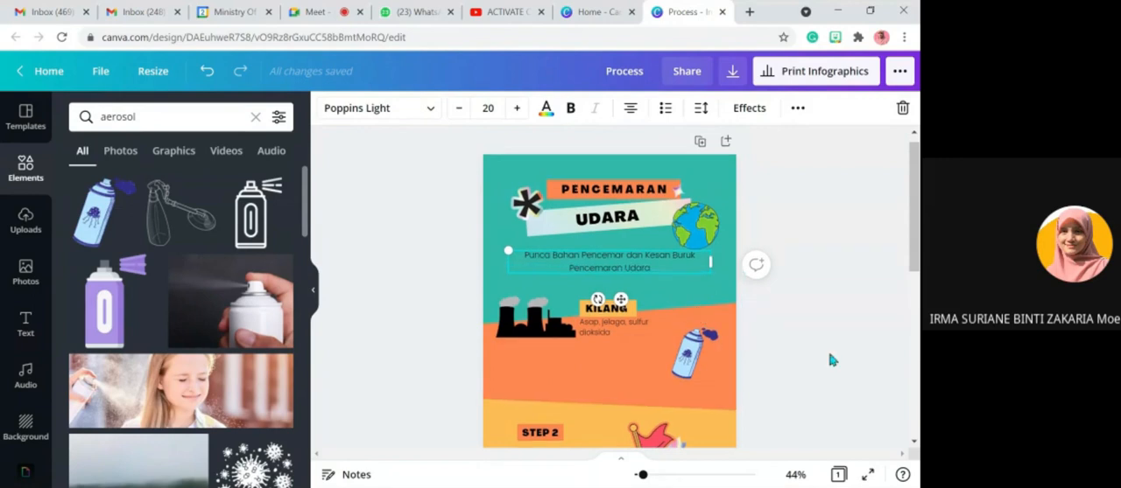
scroll(831, 360, up, 1)
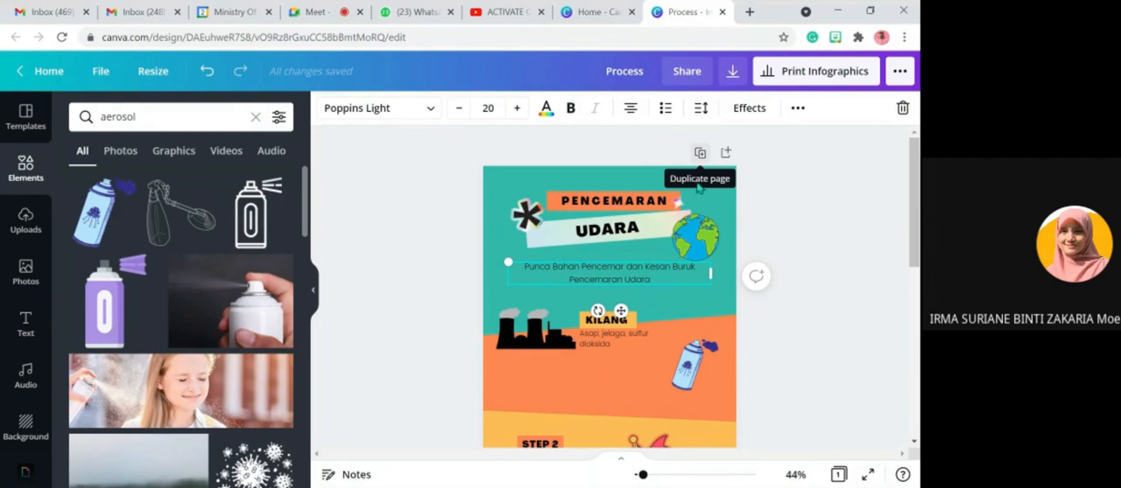
- Duplicate the infographic page
click(700, 154)
scroll(798, 255, up, 10)
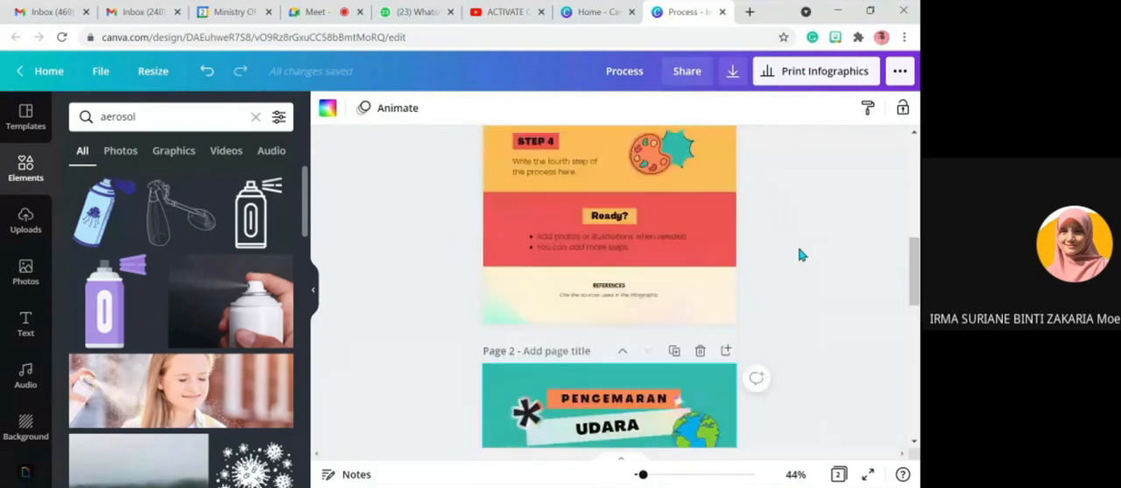
scroll(798, 255, up, 3)
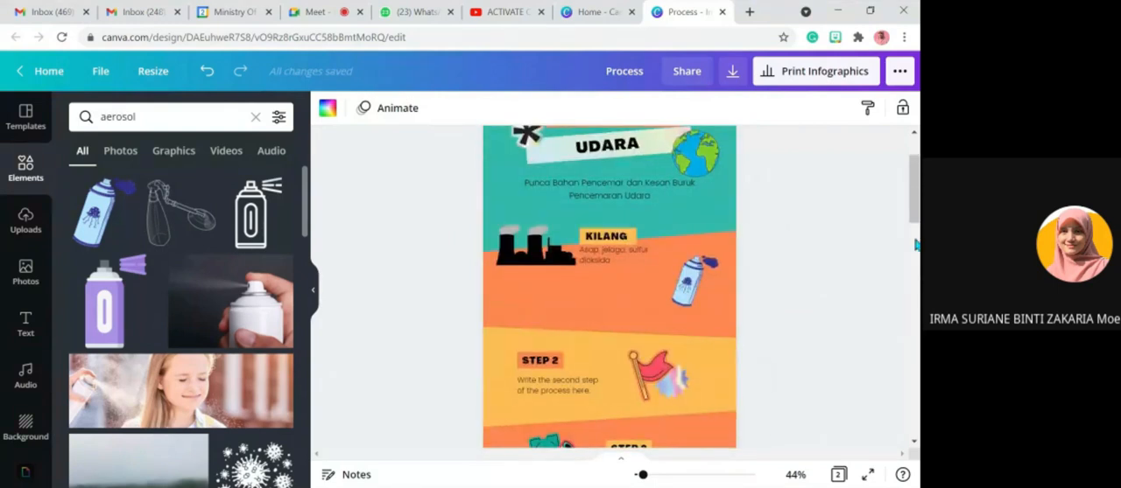
- Compare the original infographic page with its duplicate on page 2
scroll(915, 246, down, 10)
scroll(762, 247, down, 4)
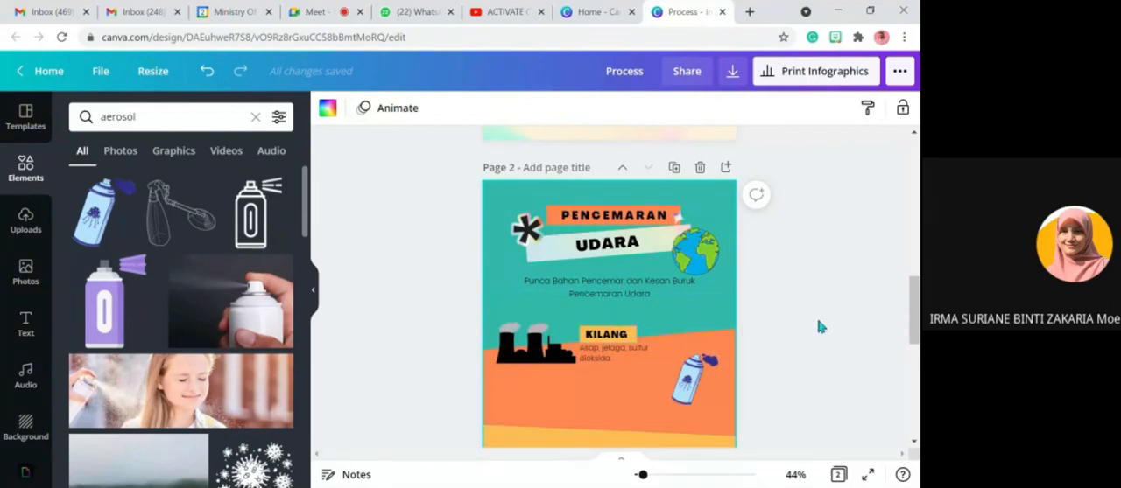
scroll(821, 327, down, 1)
scroll(820, 326, down, 1)
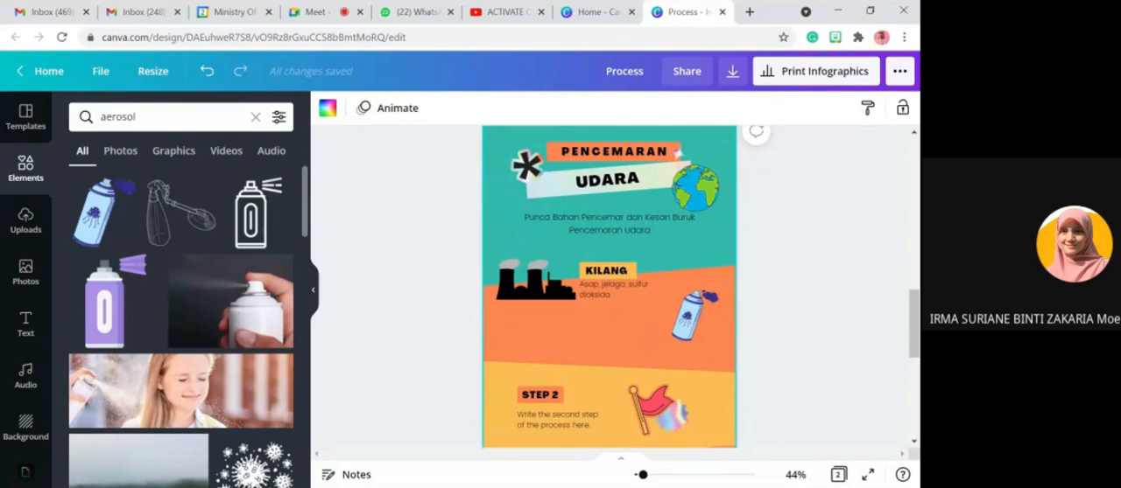
scroll(658, 320, up, 5)
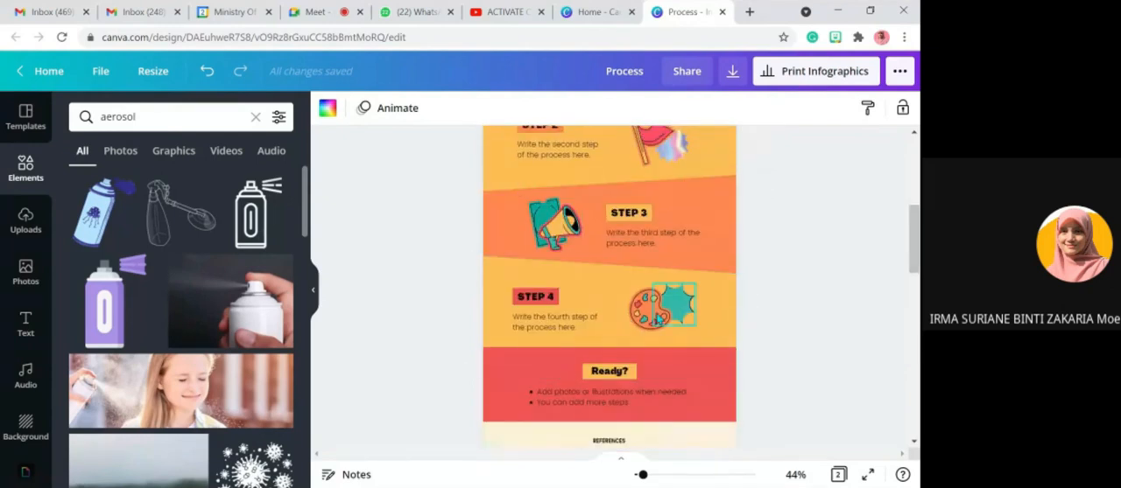
scroll(771, 310, down, 5)
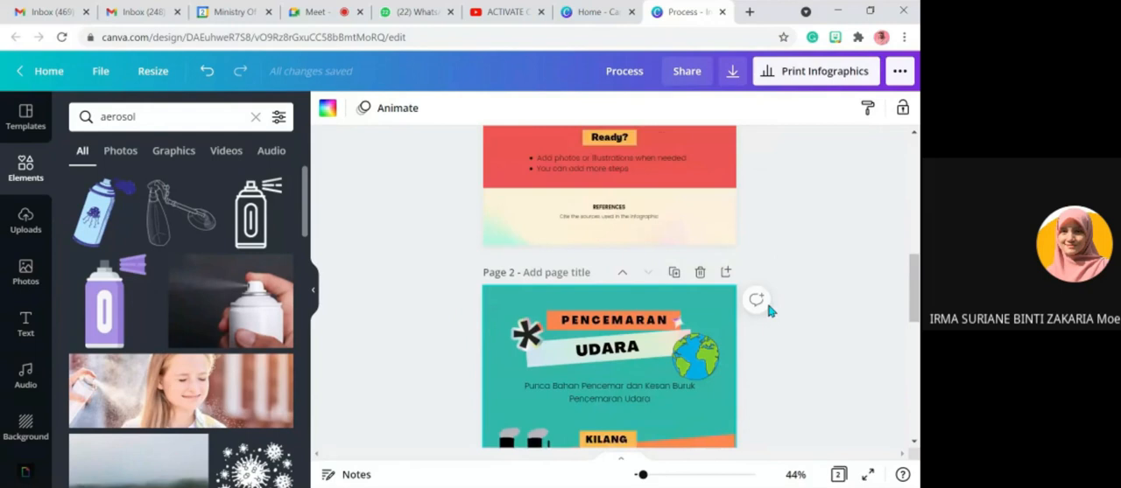
scroll(770, 310, down, 2)
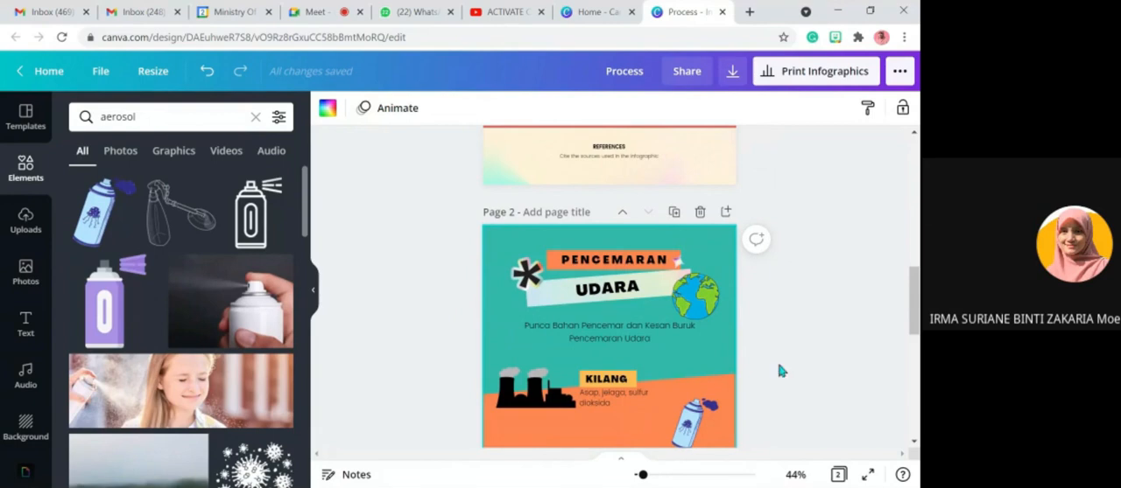
- Look through both infographic pages again, from the KILANG section down to the references and the start of page 2
scroll(771, 354, down, 5)
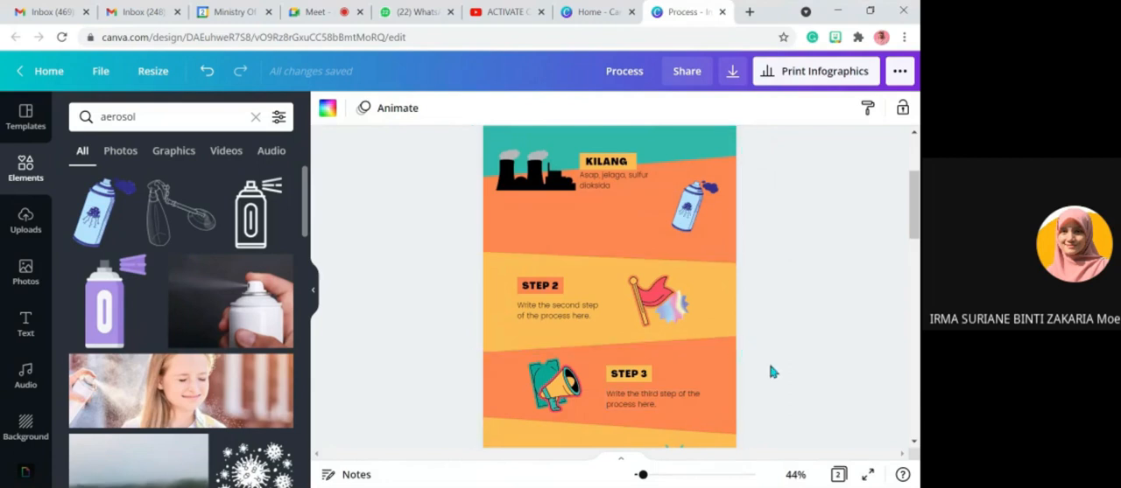
scroll(766, 367, up, 2)
scroll(764, 366, down, 5)
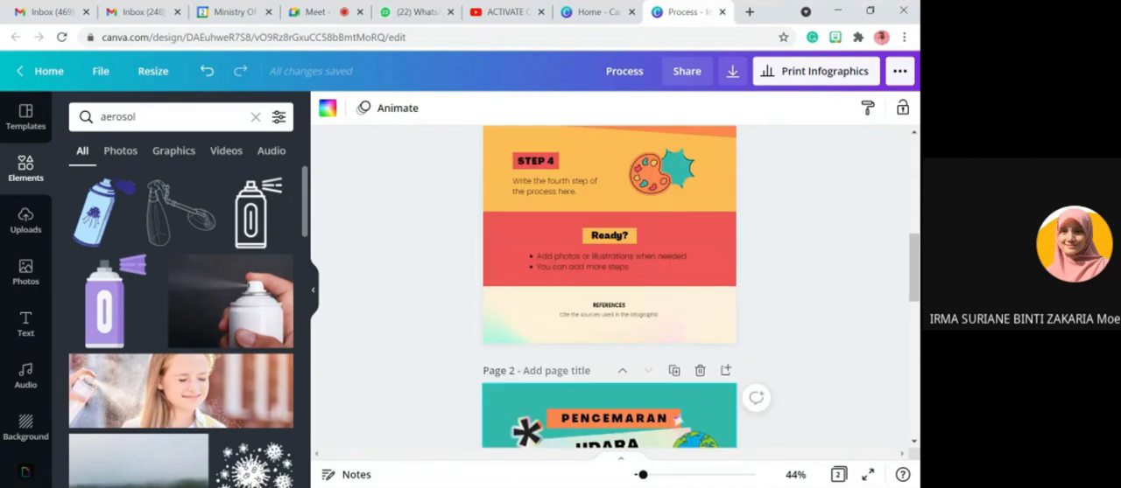
scroll(771, 328, up, 1)
scroll(761, 333, down, 3)
scroll(761, 332, up, 3)
scroll(638, 306, up, 3)
scroll(637, 306, down, 3)
- Review the available download file types for the infographic and keep PNG
click(732, 72)
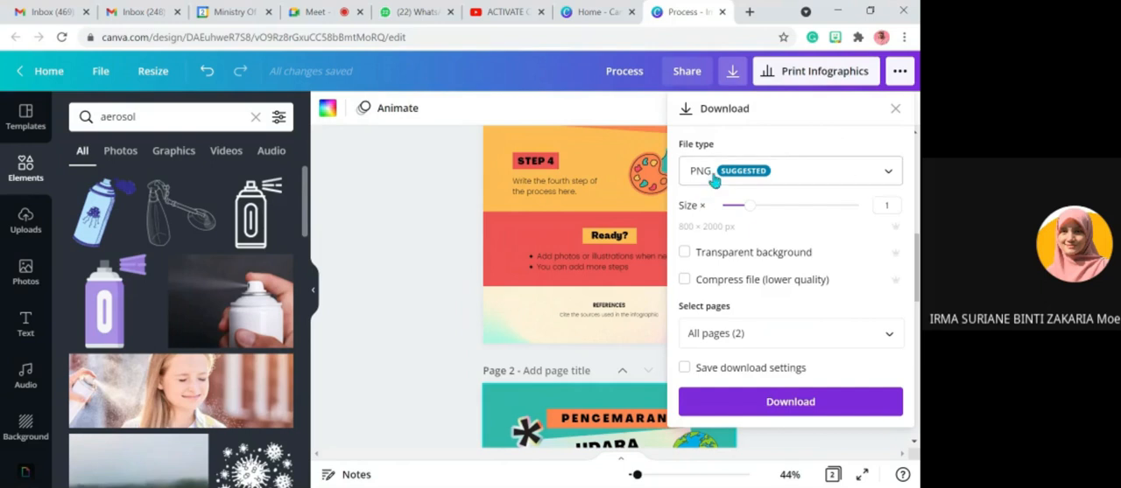
click(888, 173)
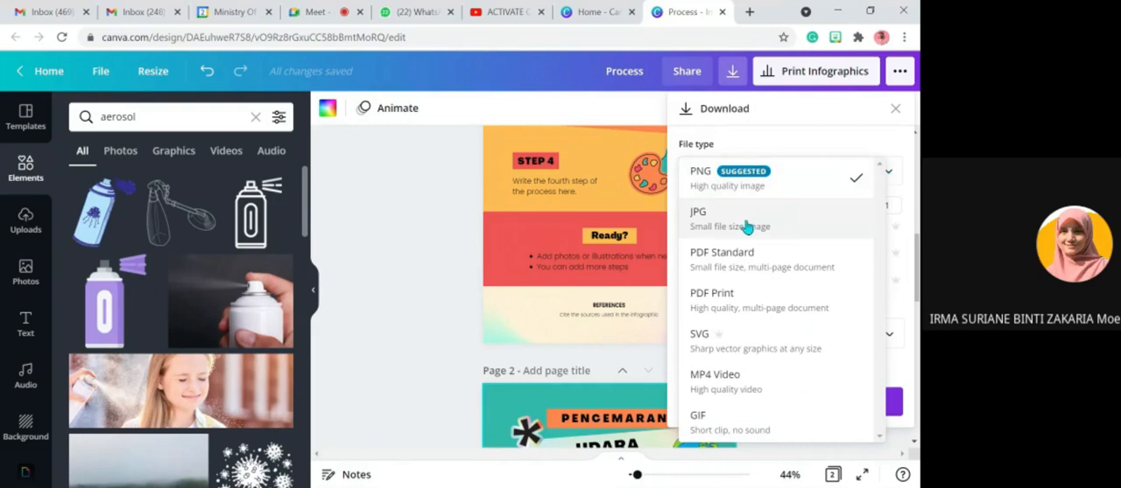
click(709, 184)
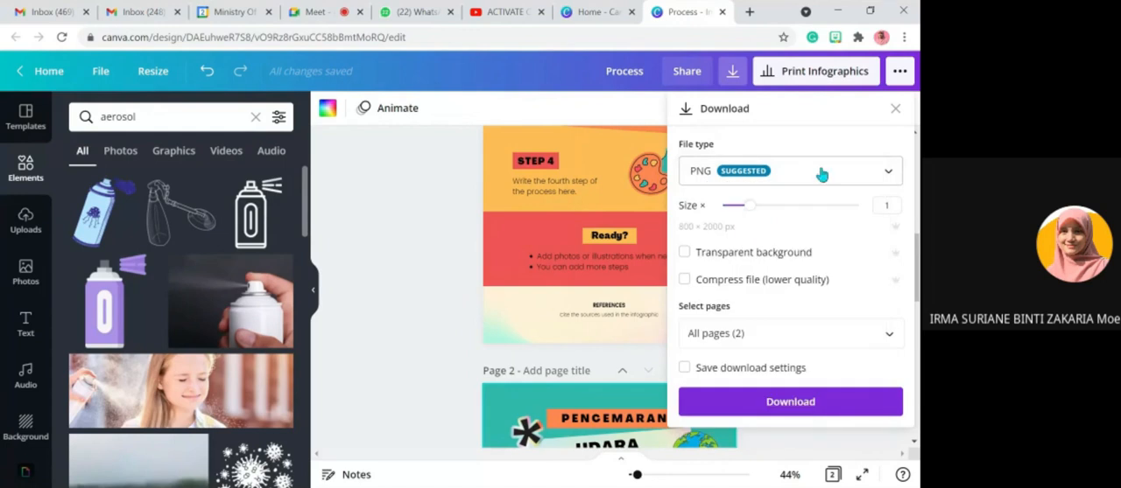
- Limit the infographic download to page 1 only, and close the download settings without downloading
click(884, 338)
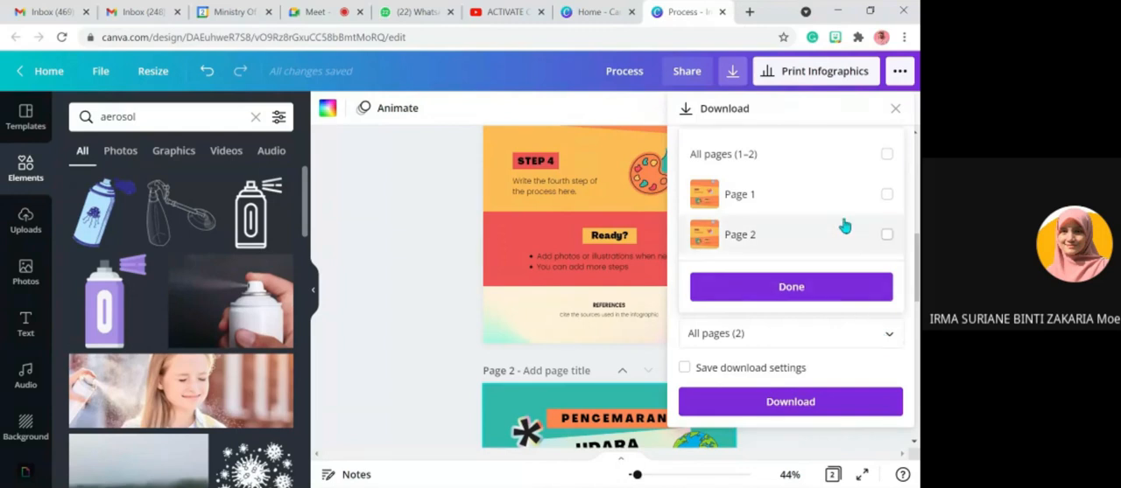
click(887, 156)
click(887, 154)
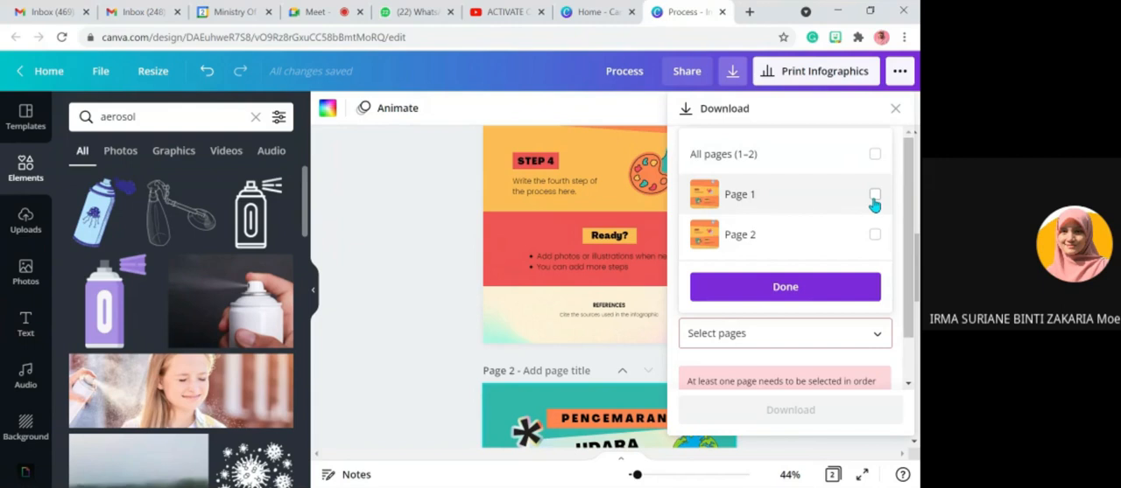
click(872, 197)
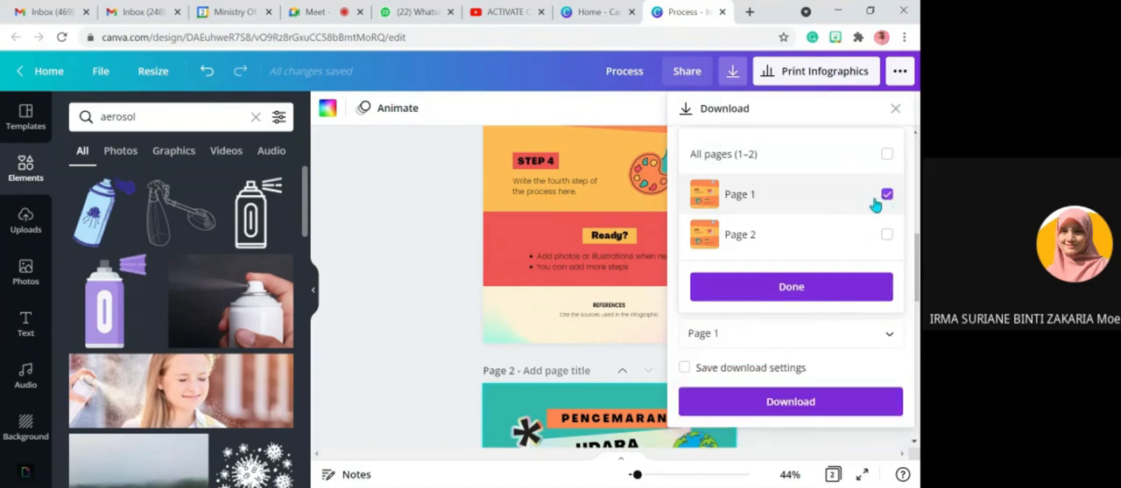
click(792, 289)
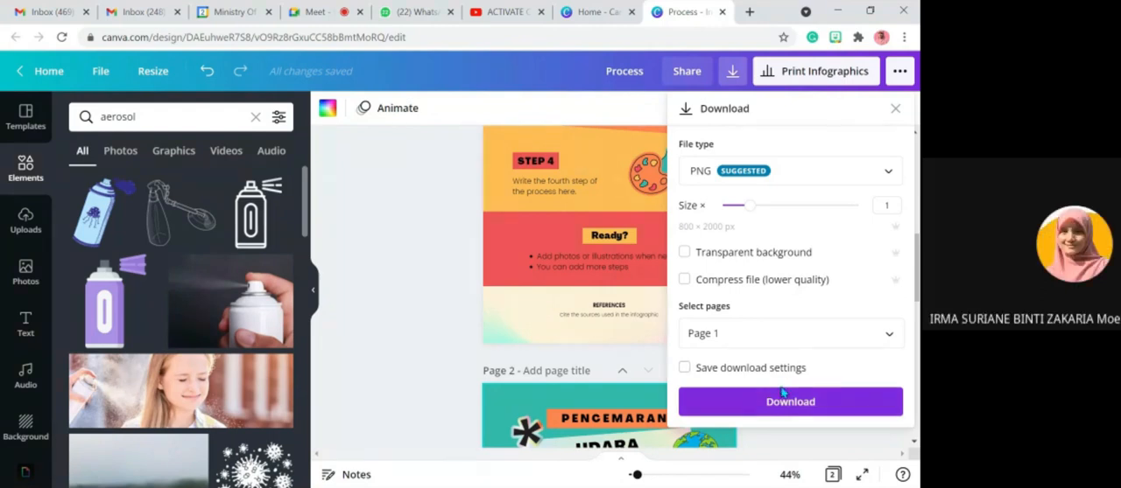
click(375, 325)
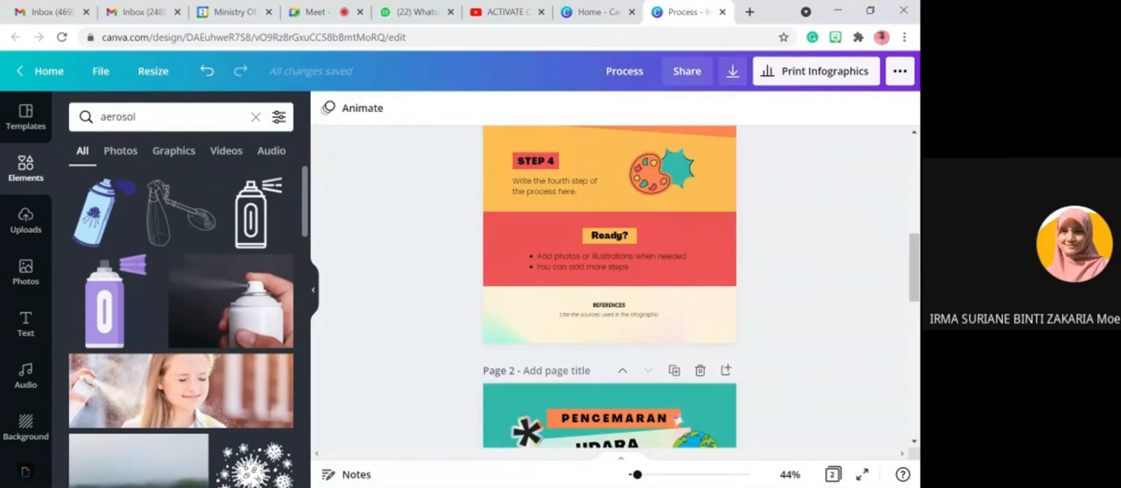
- Leave the infographic for the home page and view the list of all saved designs
click(50, 77)
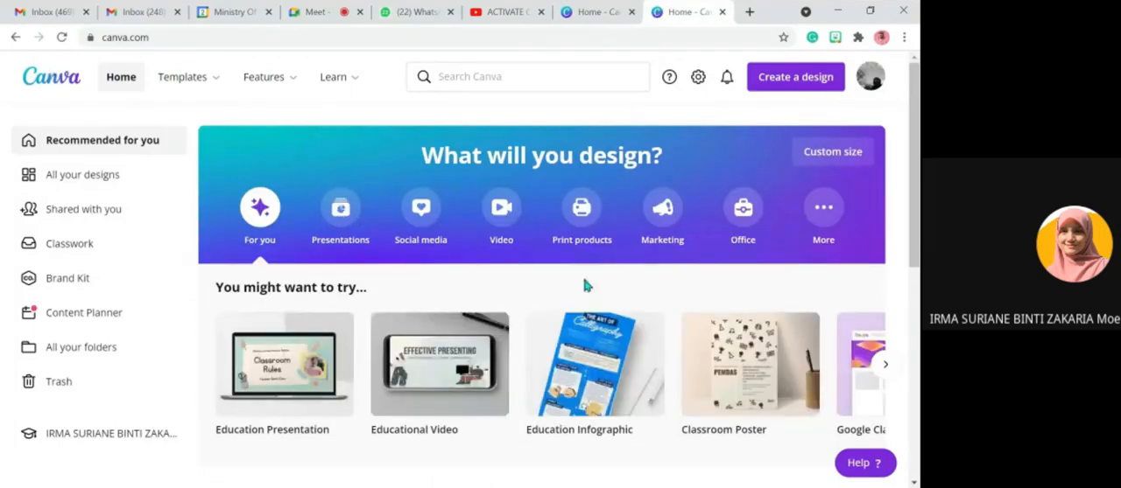
scroll(586, 285, down, 1)
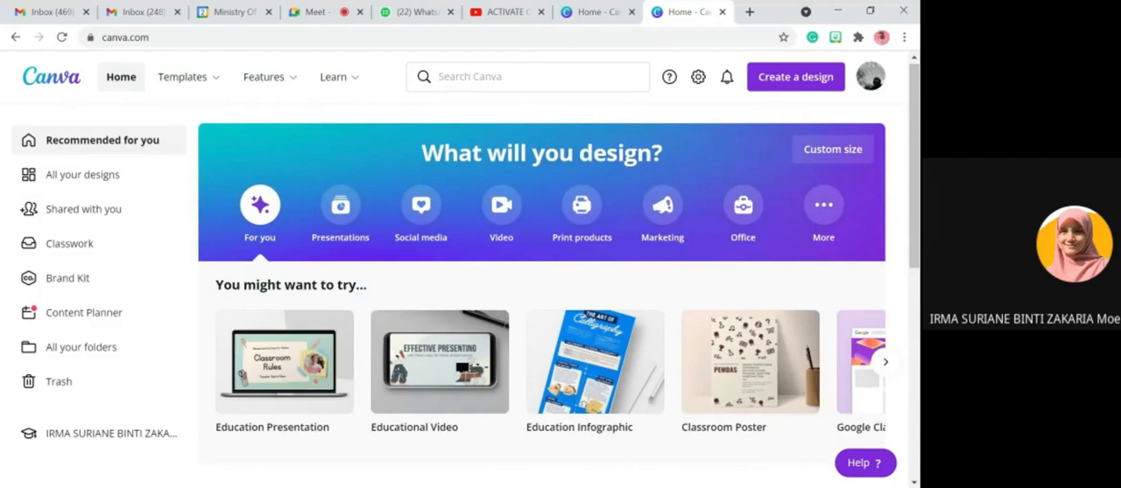
click(94, 184)
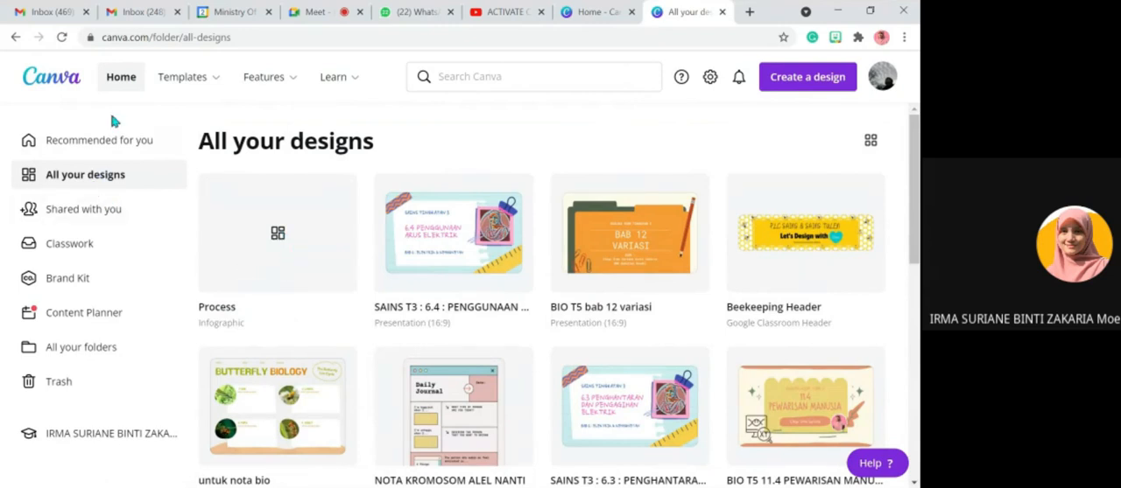
- Return to the home page and create a blank Education Presentation
click(118, 84)
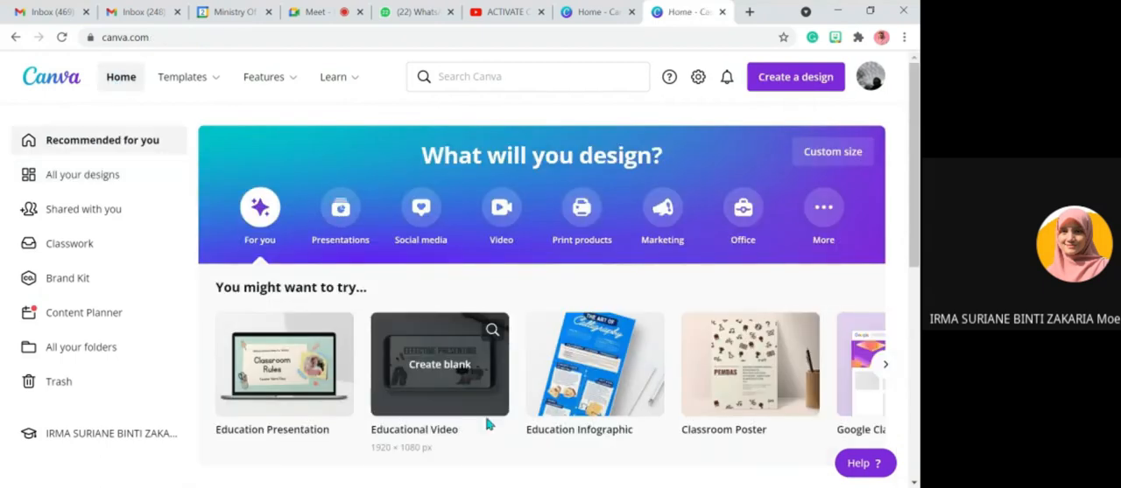
scroll(487, 424, down, 1)
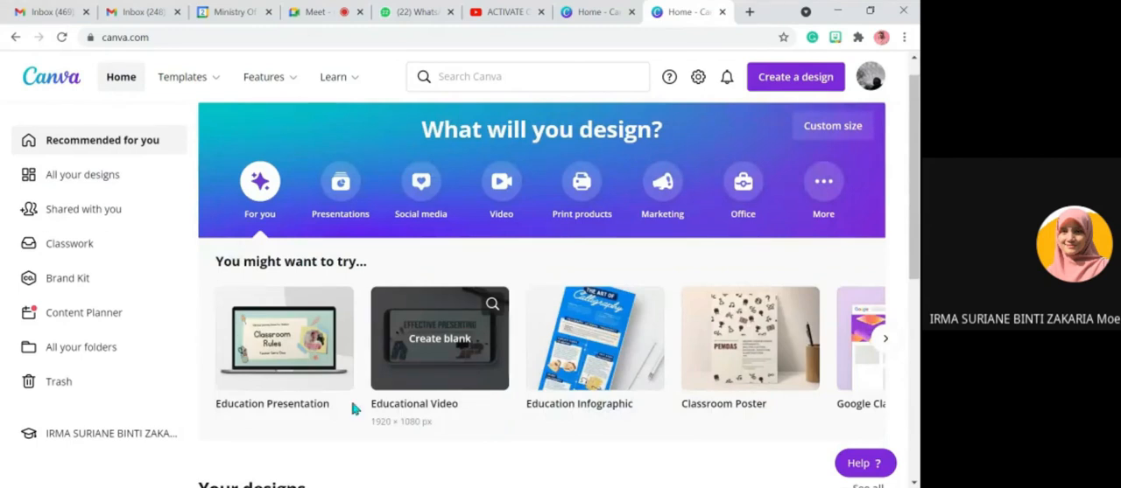
click(292, 365)
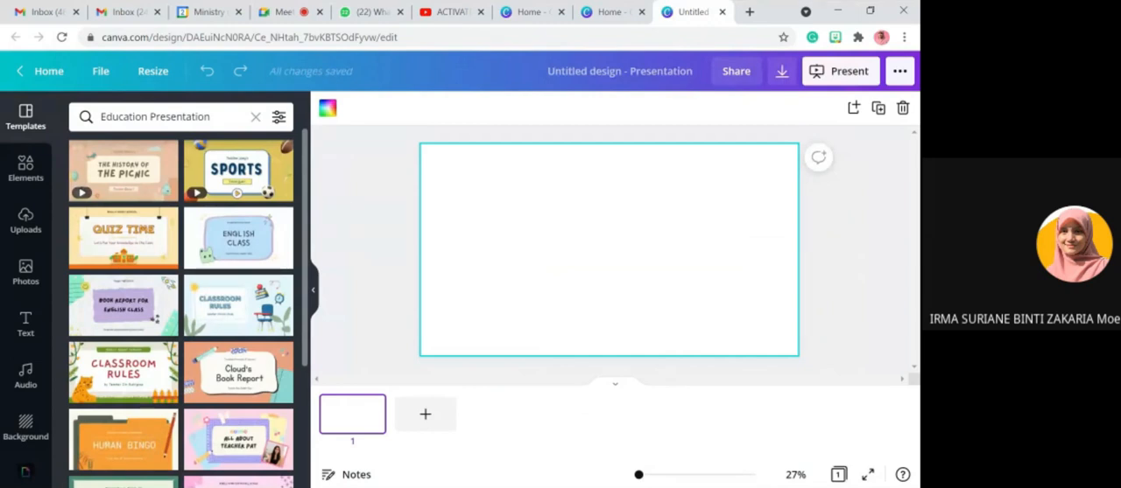
- Browse the suggested Education Presentation templates and search the templates for "science"
scroll(280, 370, down, 3)
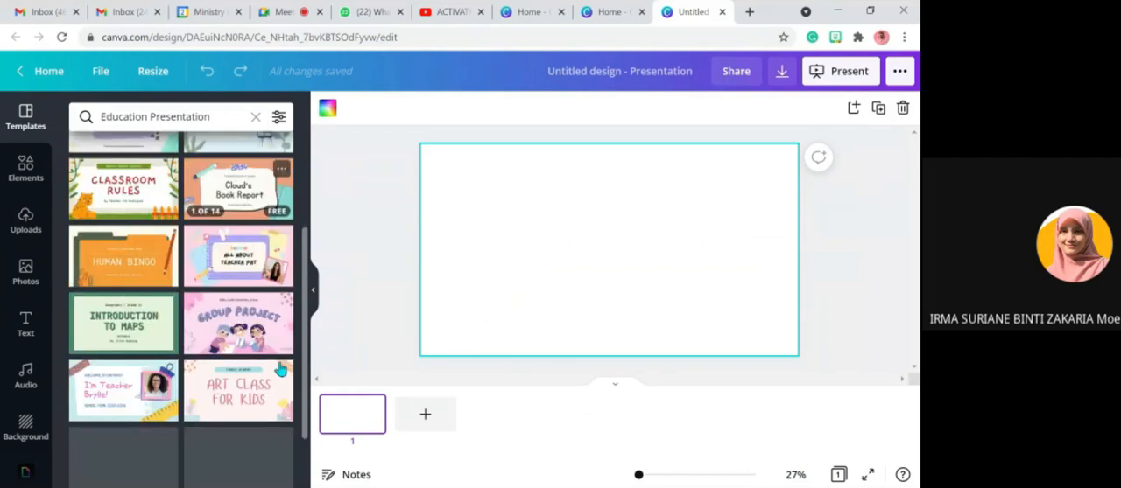
scroll(280, 370, up, 3)
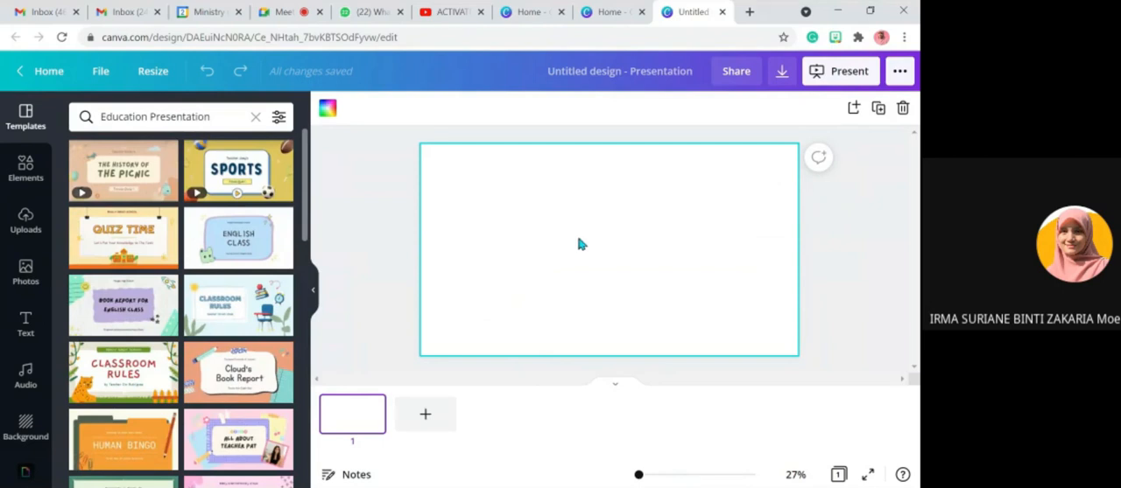
scroll(261, 352, down, 5)
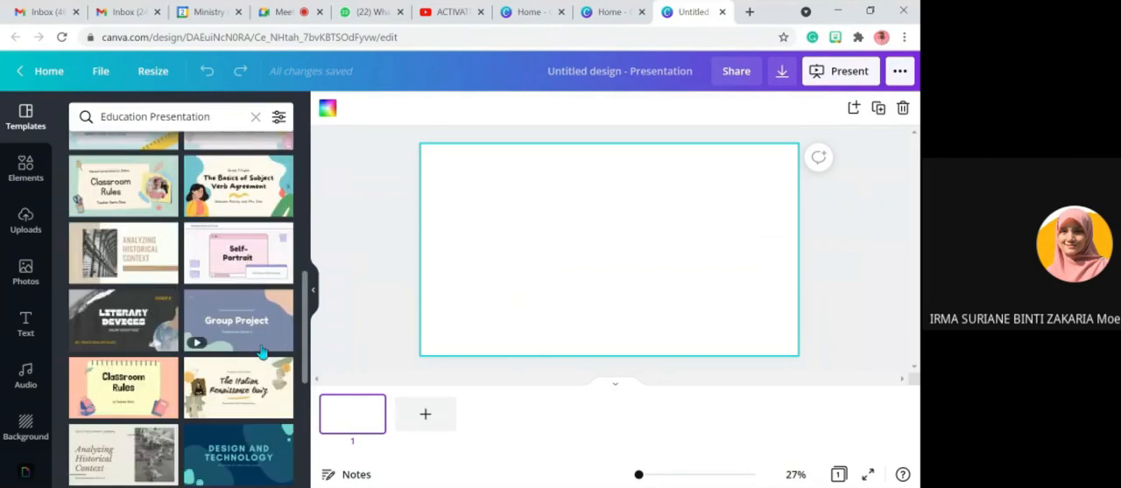
scroll(252, 352, down, 1)
scroll(252, 352, down, 3)
scroll(250, 345, up, 10)
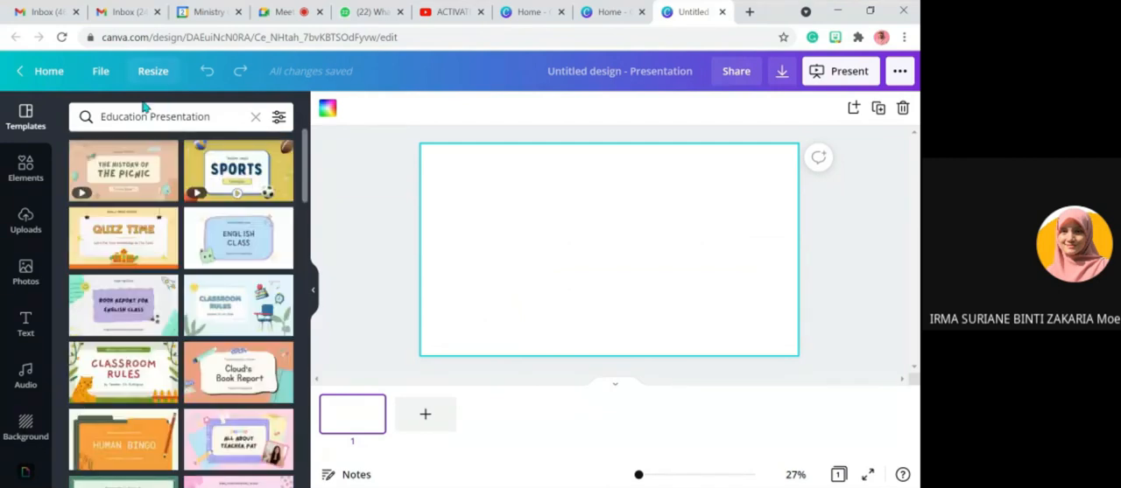
click(201, 117)
text(sc)
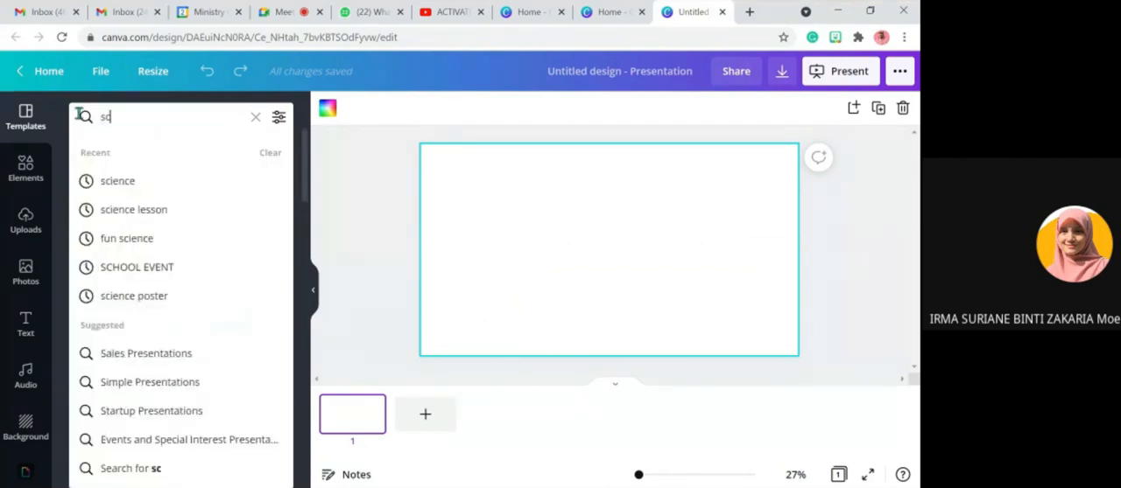
text(ience)
key(Return)
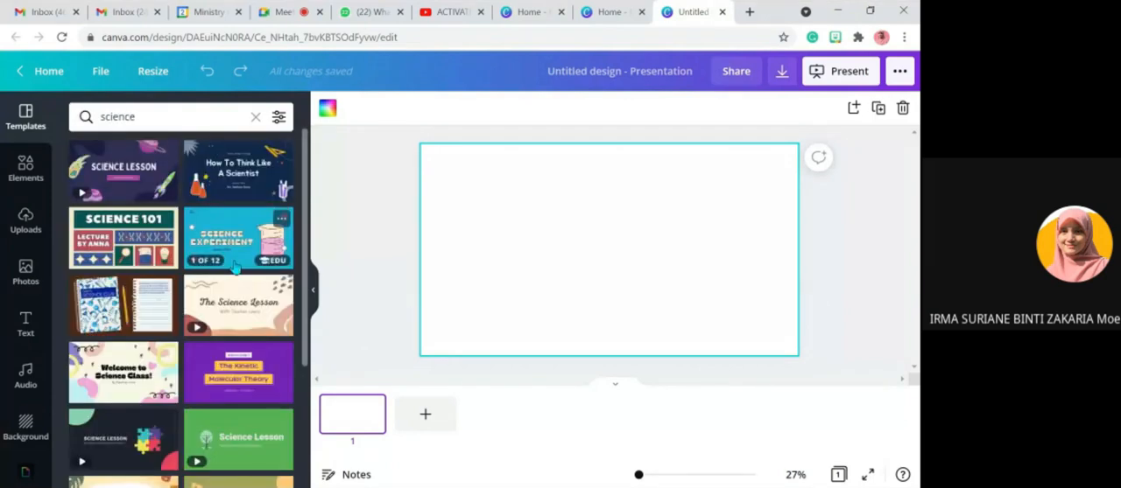
- Look through the science presentation templates for suitable lesson designs
scroll(235, 267, down, 2)
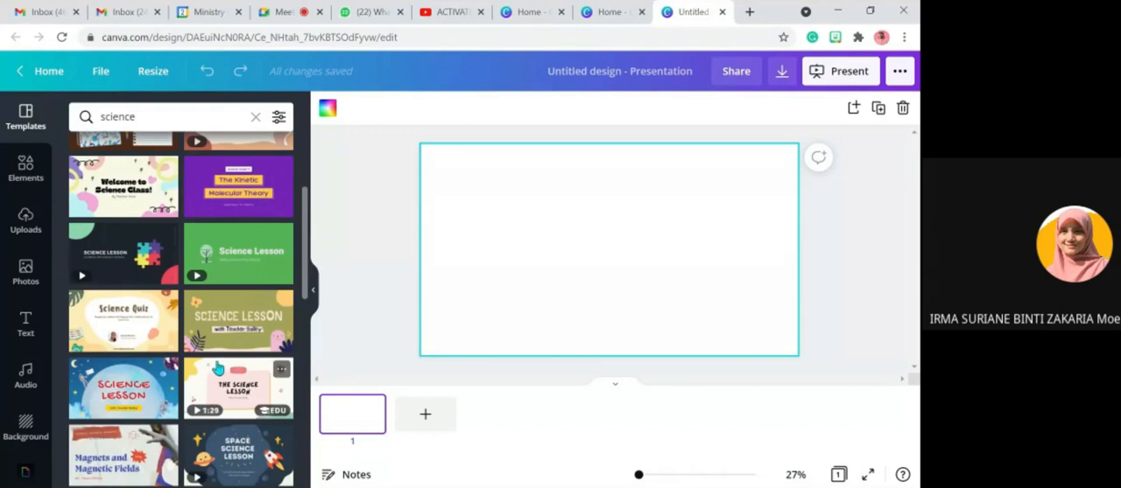
scroll(160, 360, down, 5)
scroll(160, 360, down, 3)
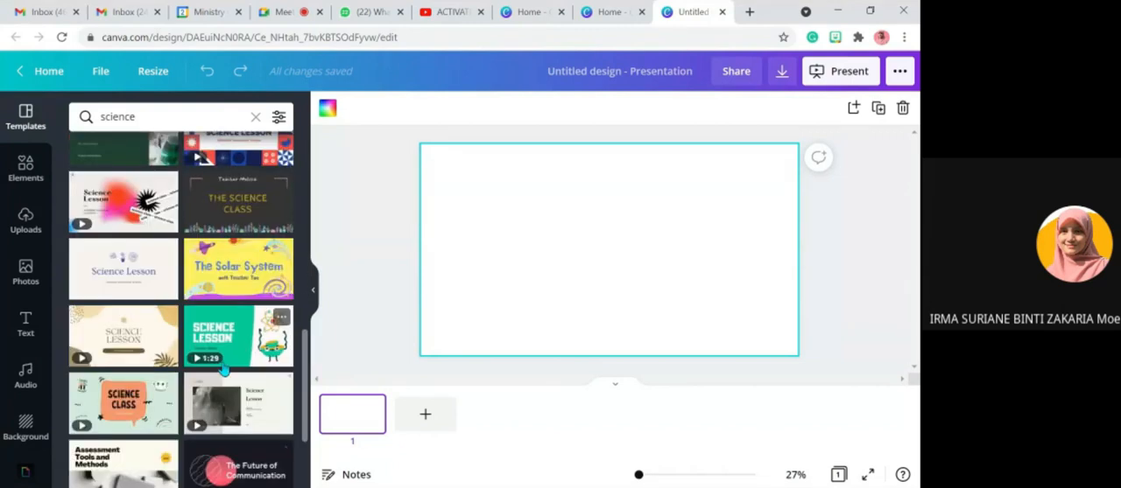
scroll(223, 369, down, 2)
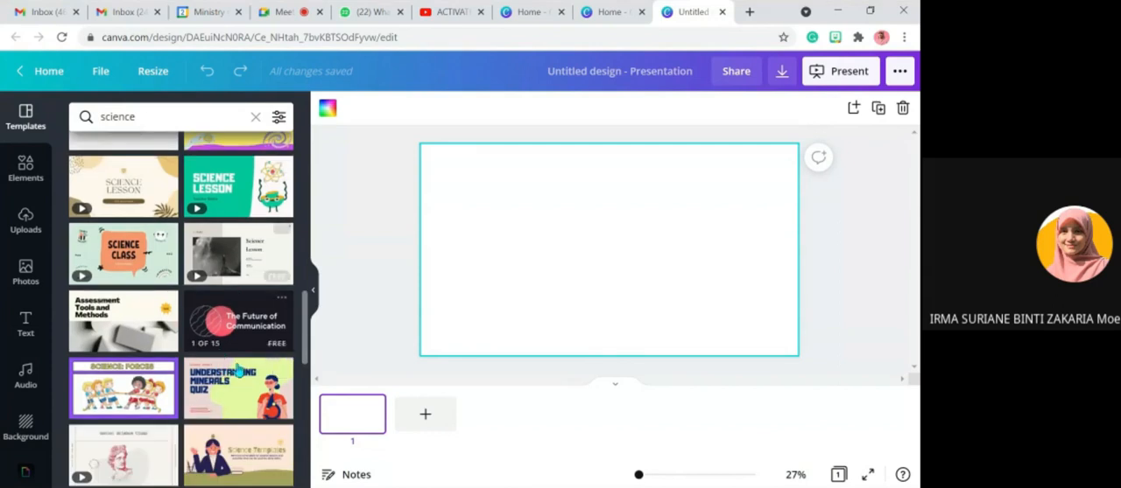
scroll(238, 370, down, 3)
scroll(246, 383, up, 5)
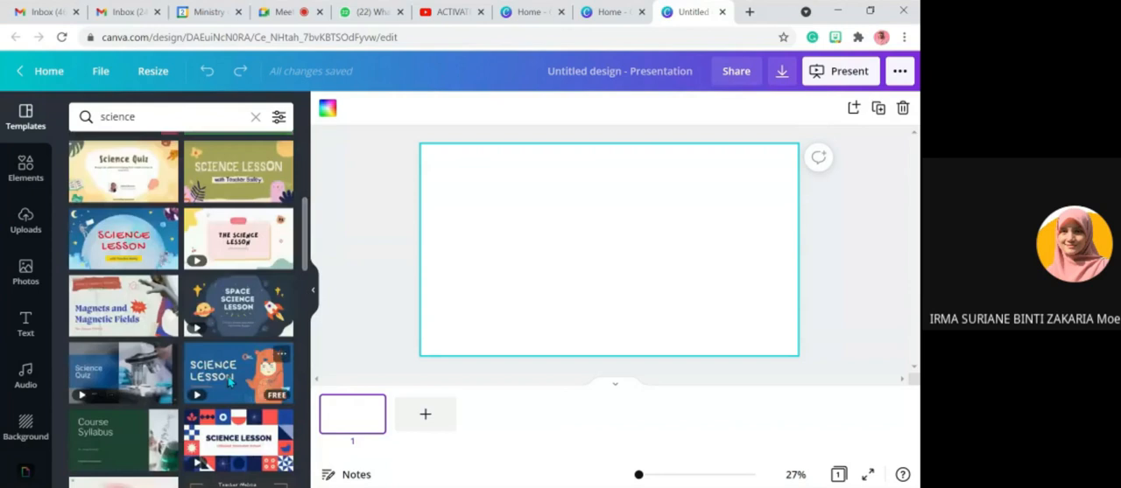
scroll(226, 350, up, 5)
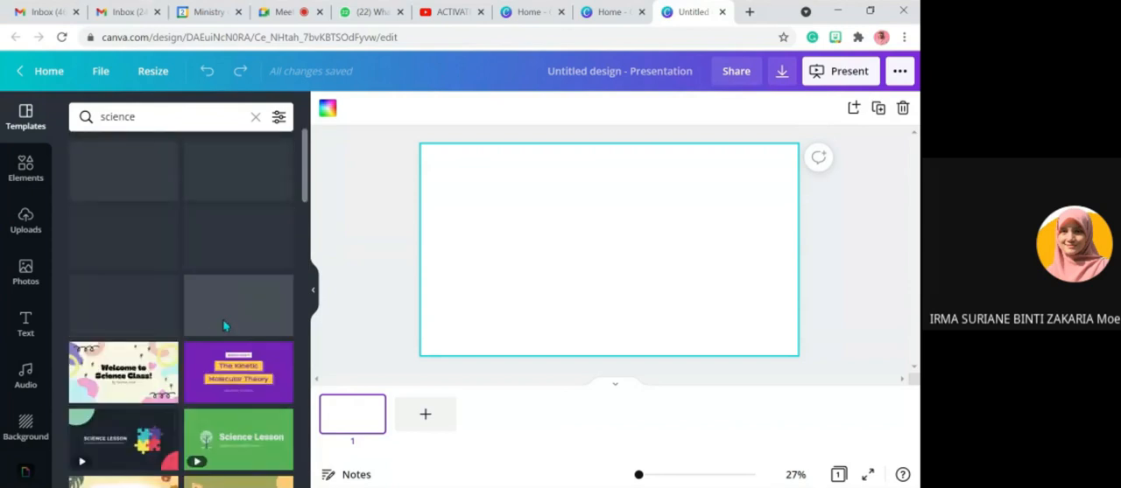
scroll(225, 324, down, 5)
scroll(200, 456, up, 2)
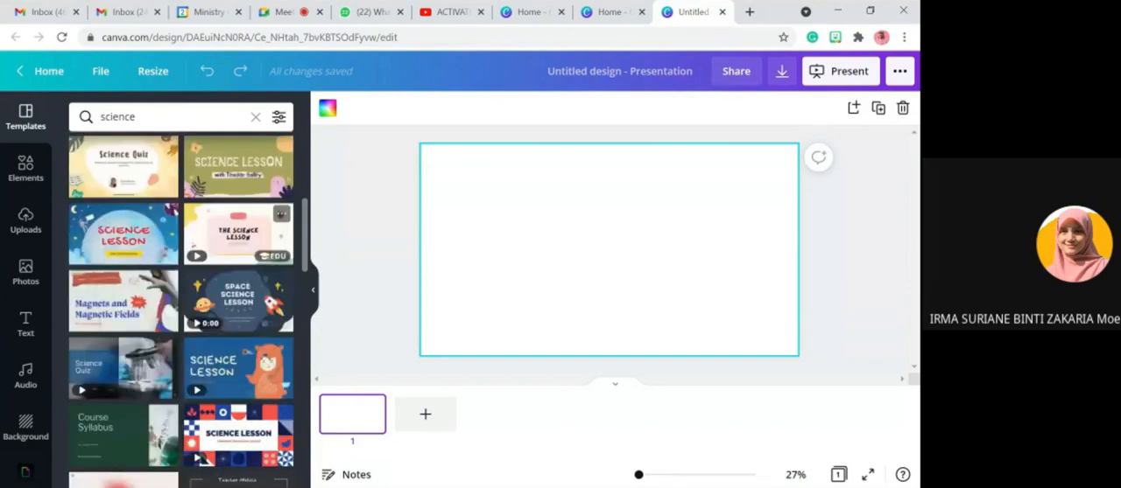
scroll(199, 456, up, 5)
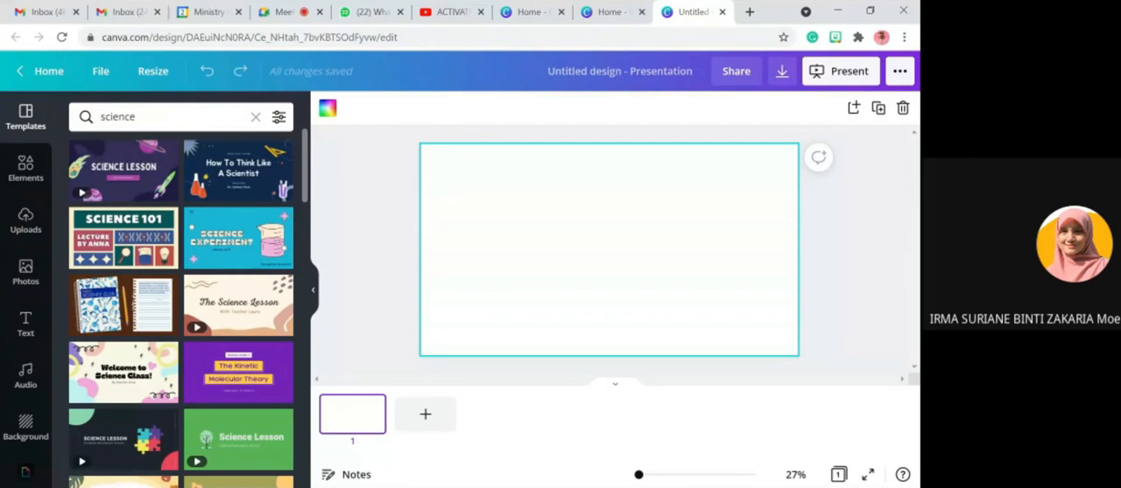
- Search the presentation templates for "english" instead
click(163, 119)
key(BackSpace)
key(BackSpace)
key(BackSpace)
key(BackSpace)
key(BackSpace)
key(BackSpace)
key(BackSpace)
text(english)
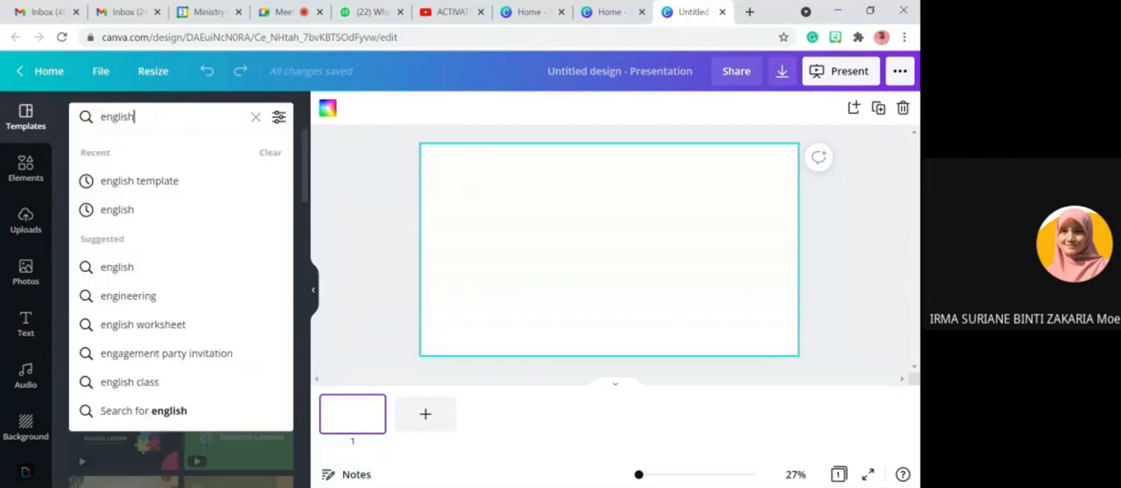
key(Return)
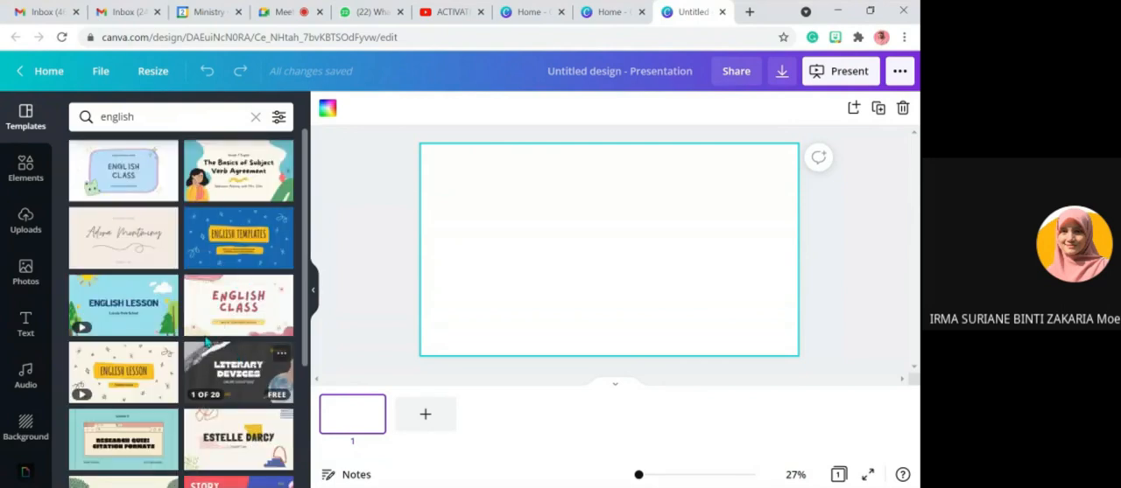
- Apply the English Class cover page of the Peach Gold Watercolor Playful English Class Lesson Presentation template to the blank slide
click(225, 300)
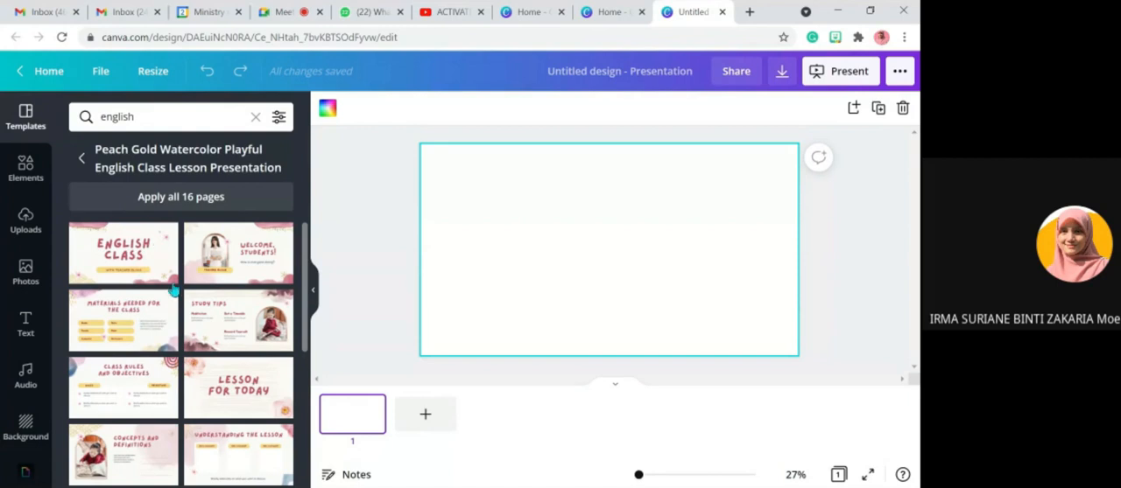
scroll(193, 272, down, 5)
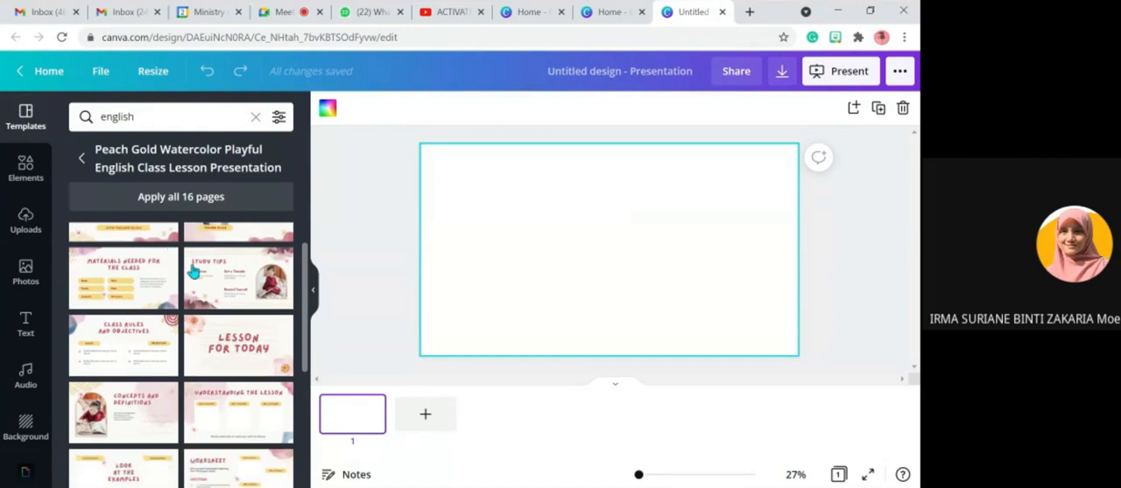
scroll(223, 333, up, 5)
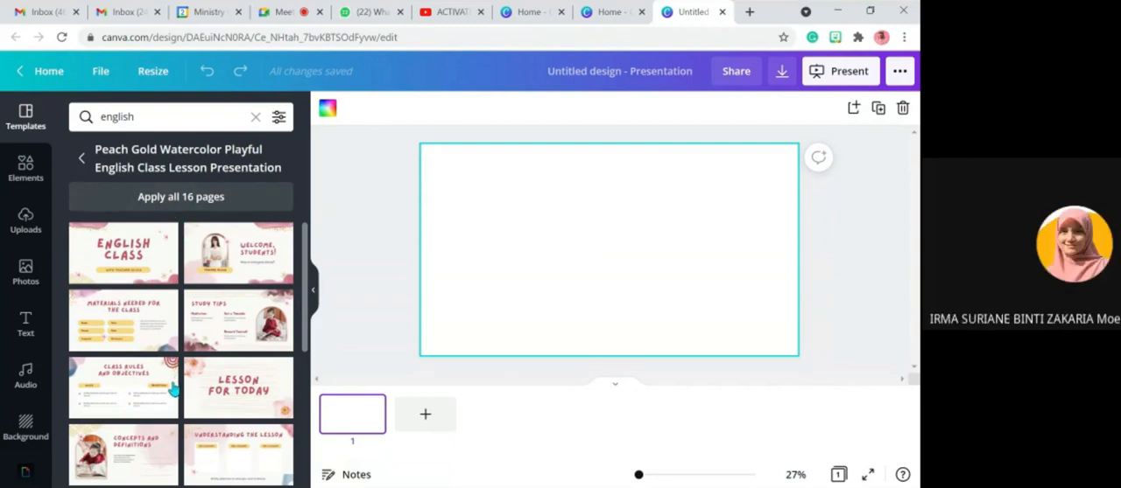
click(118, 255)
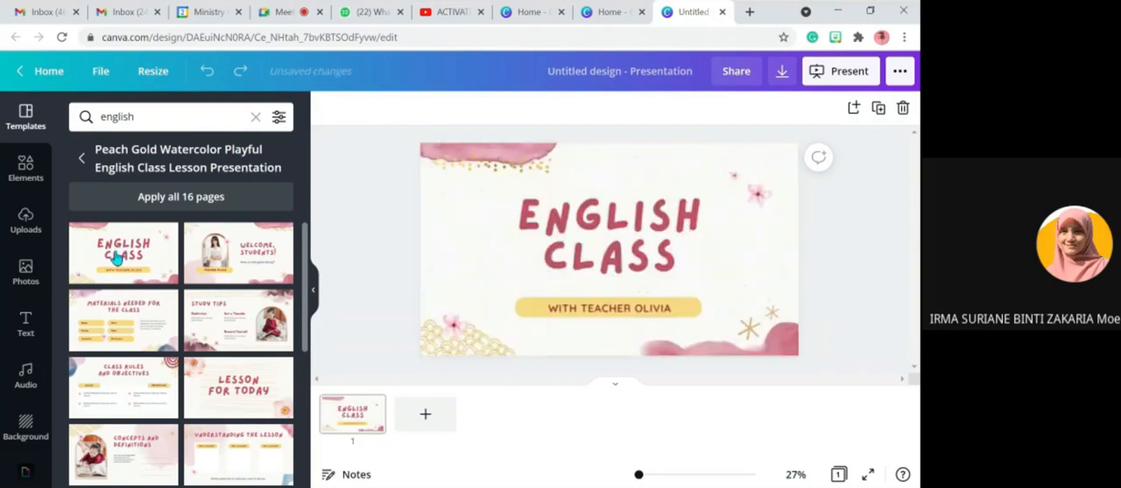
- Add a second page and apply the Activity Time layout from the same English Class template to it
click(682, 224)
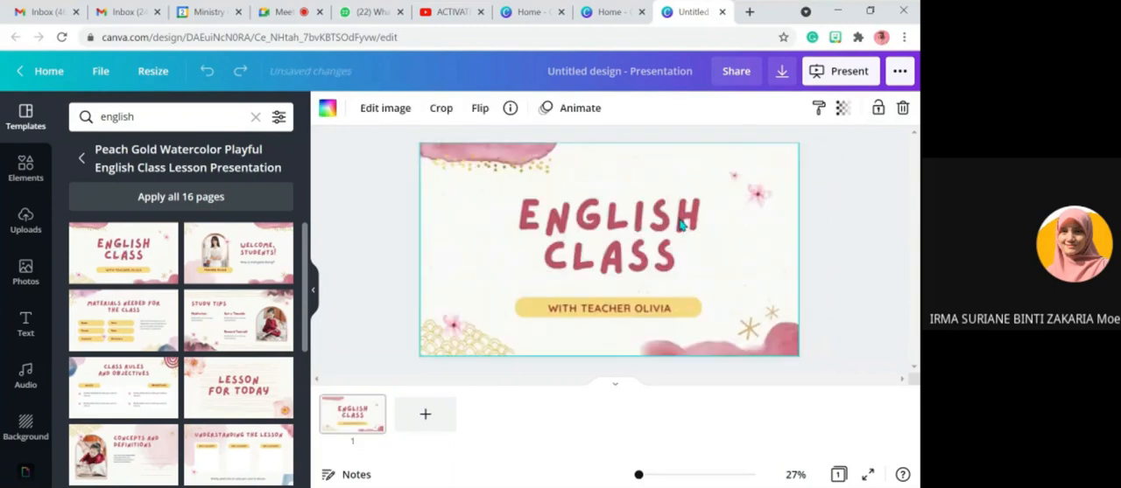
scroll(225, 375, down, 10)
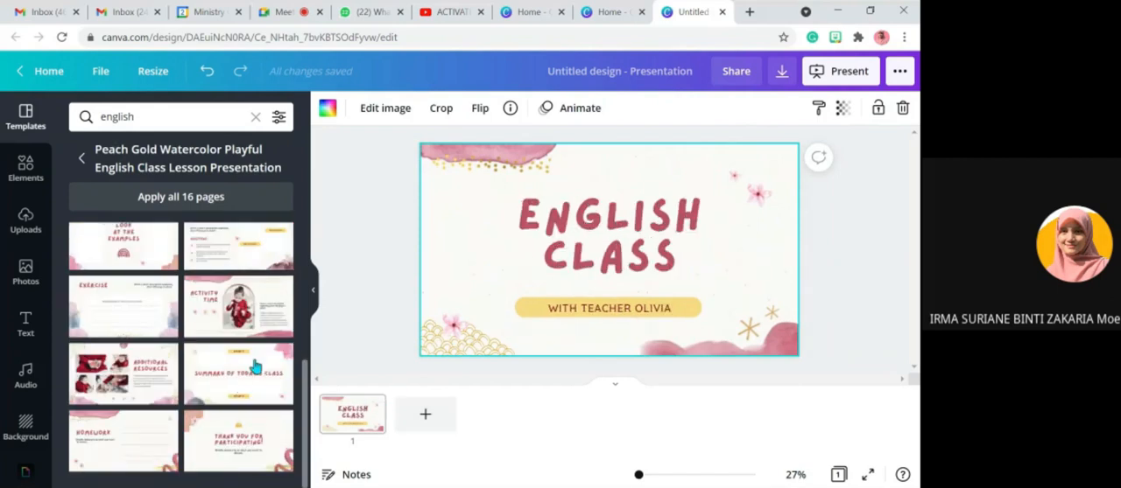
click(422, 417)
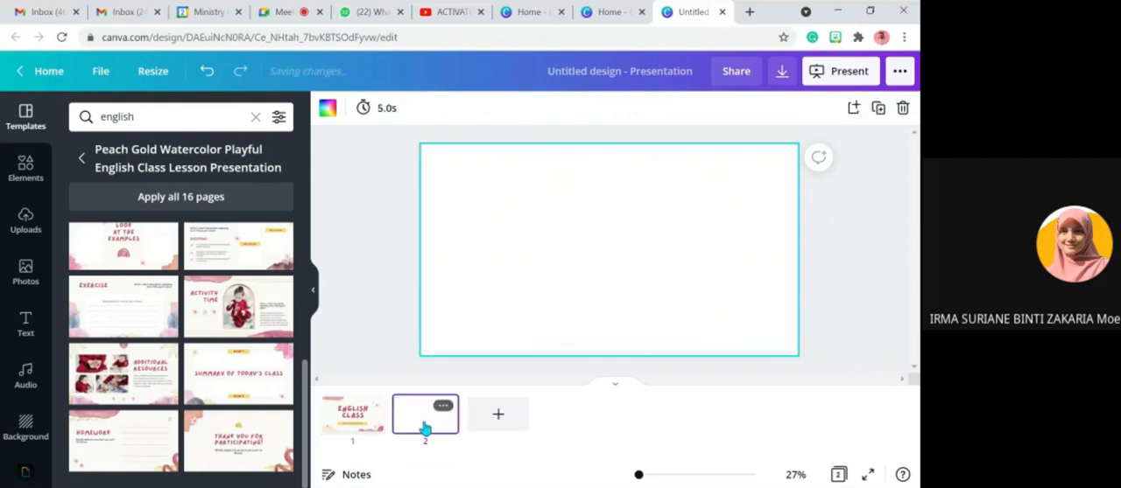
click(219, 322)
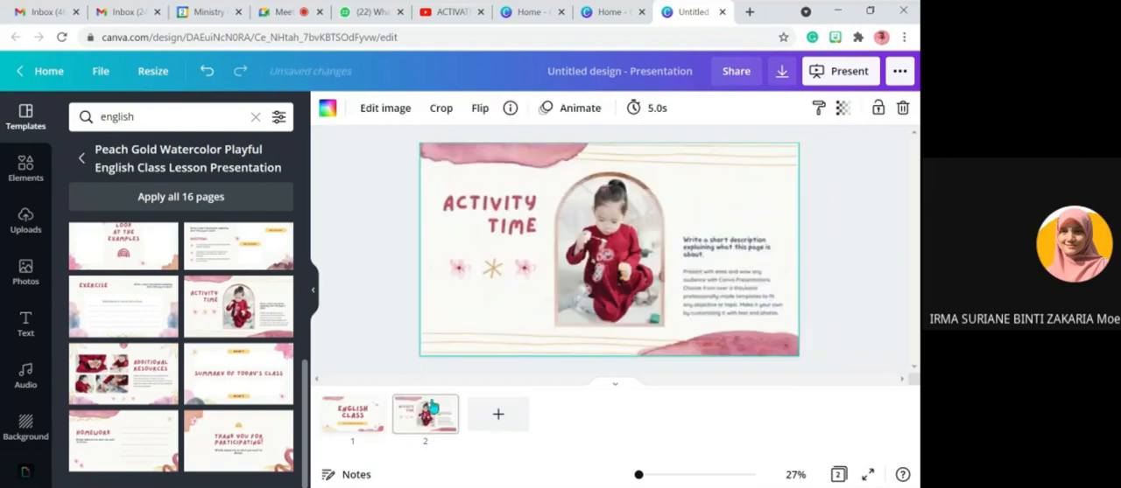
- Search the elements for "tree" and place the green leafy tree graphic beside the ENGLISH CLASS title on page 1
click(354, 415)
click(566, 238)
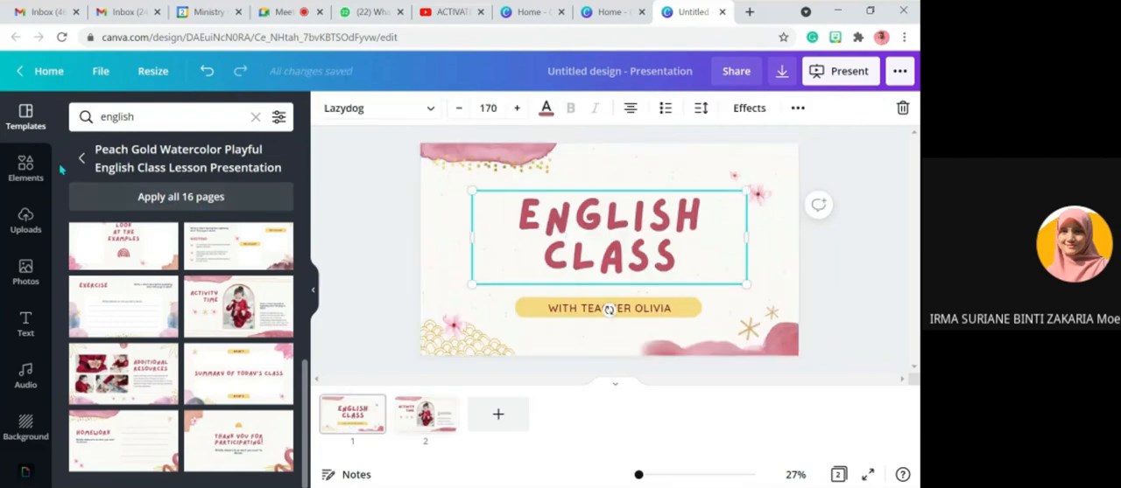
click(19, 180)
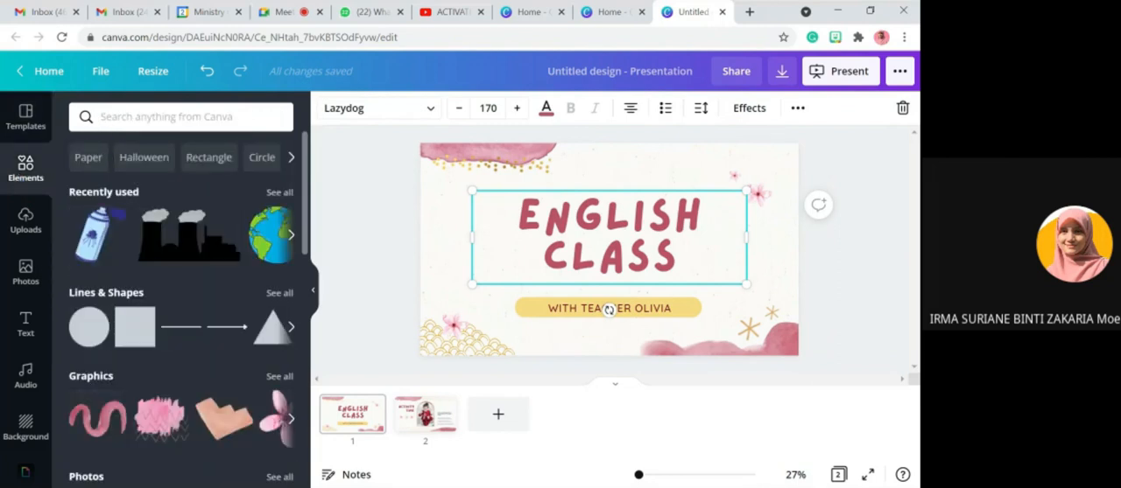
click(102, 119)
text(tree)
key(Return)
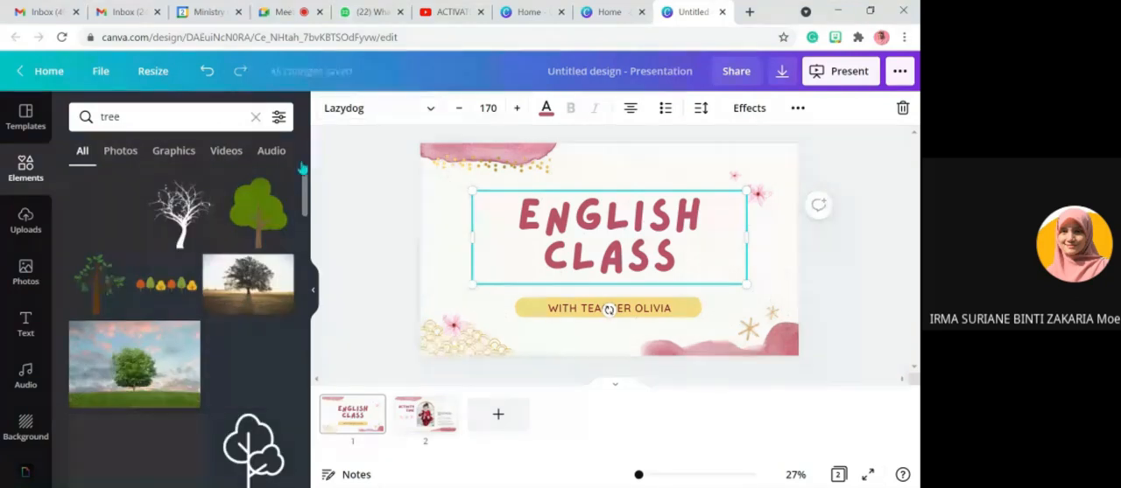
drag(302, 167, 484, 223)
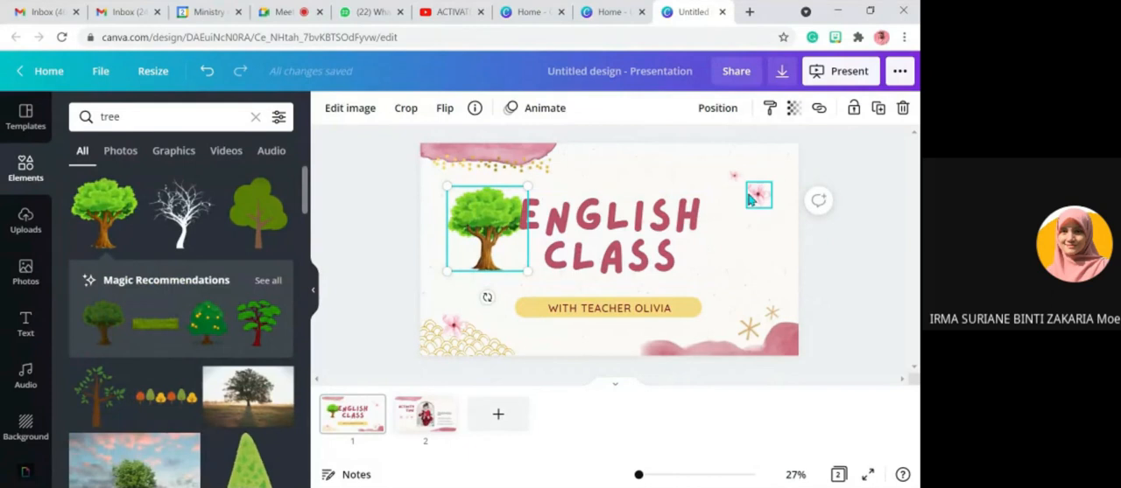
- Review the file types available for downloading the presentation, then close the download options without downloading
click(782, 75)
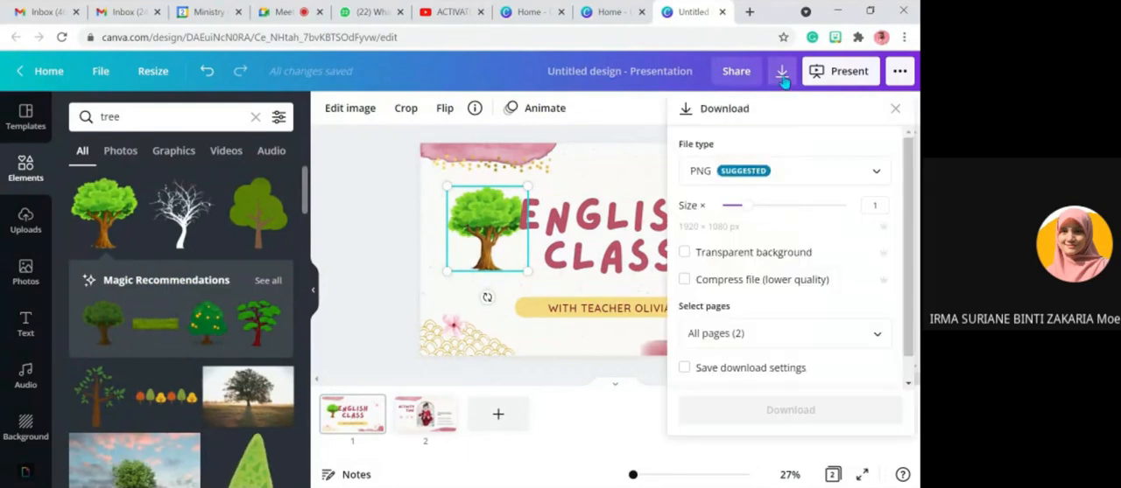
click(887, 177)
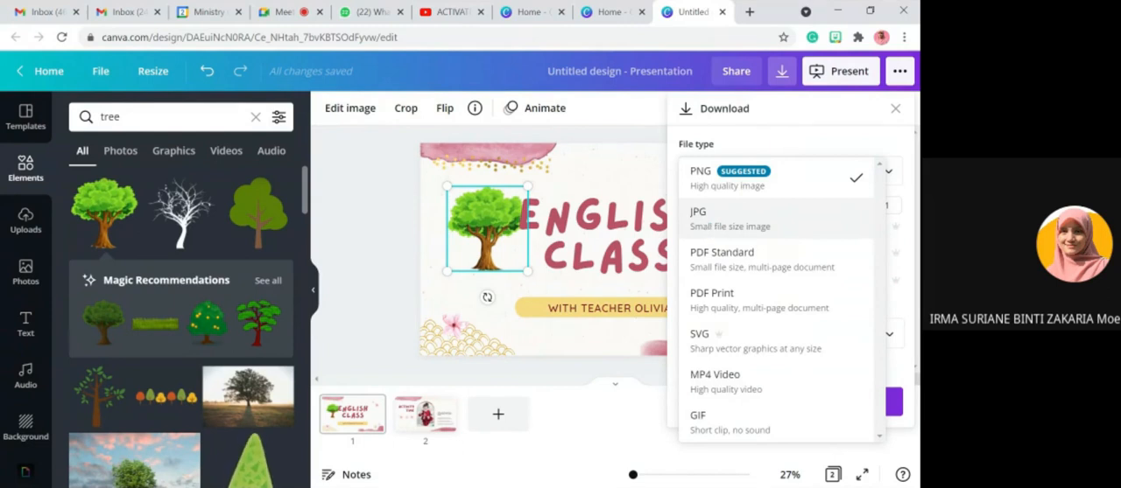
click(371, 174)
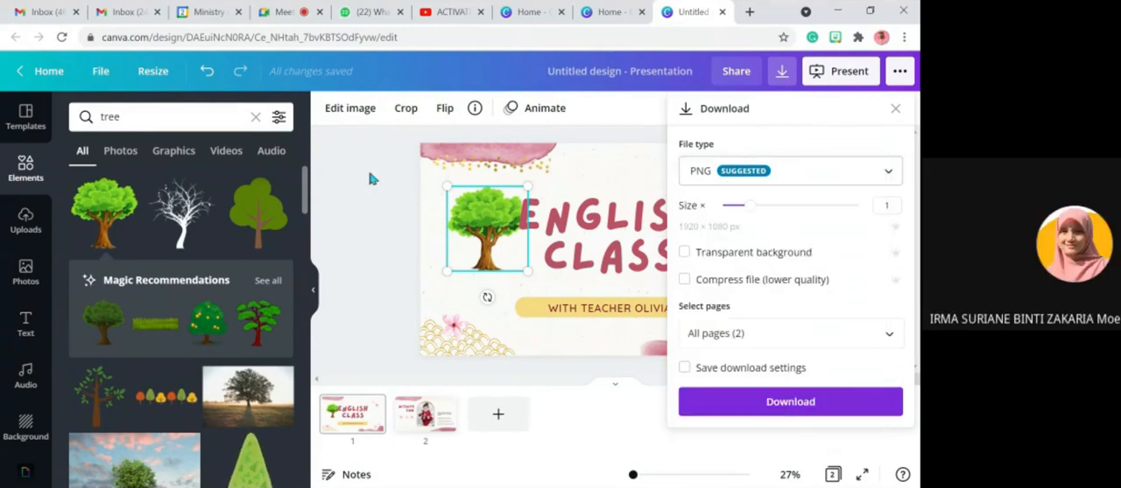
click(380, 321)
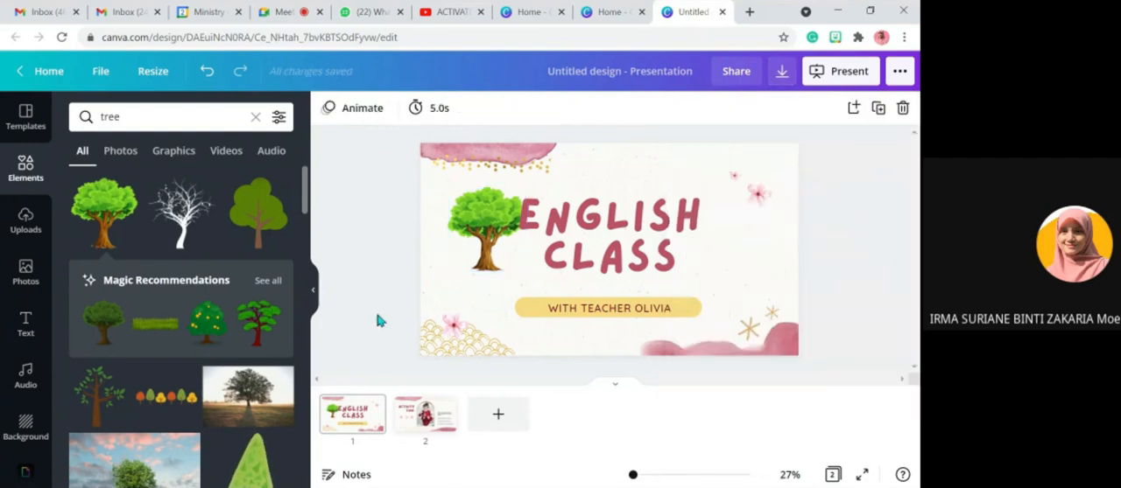